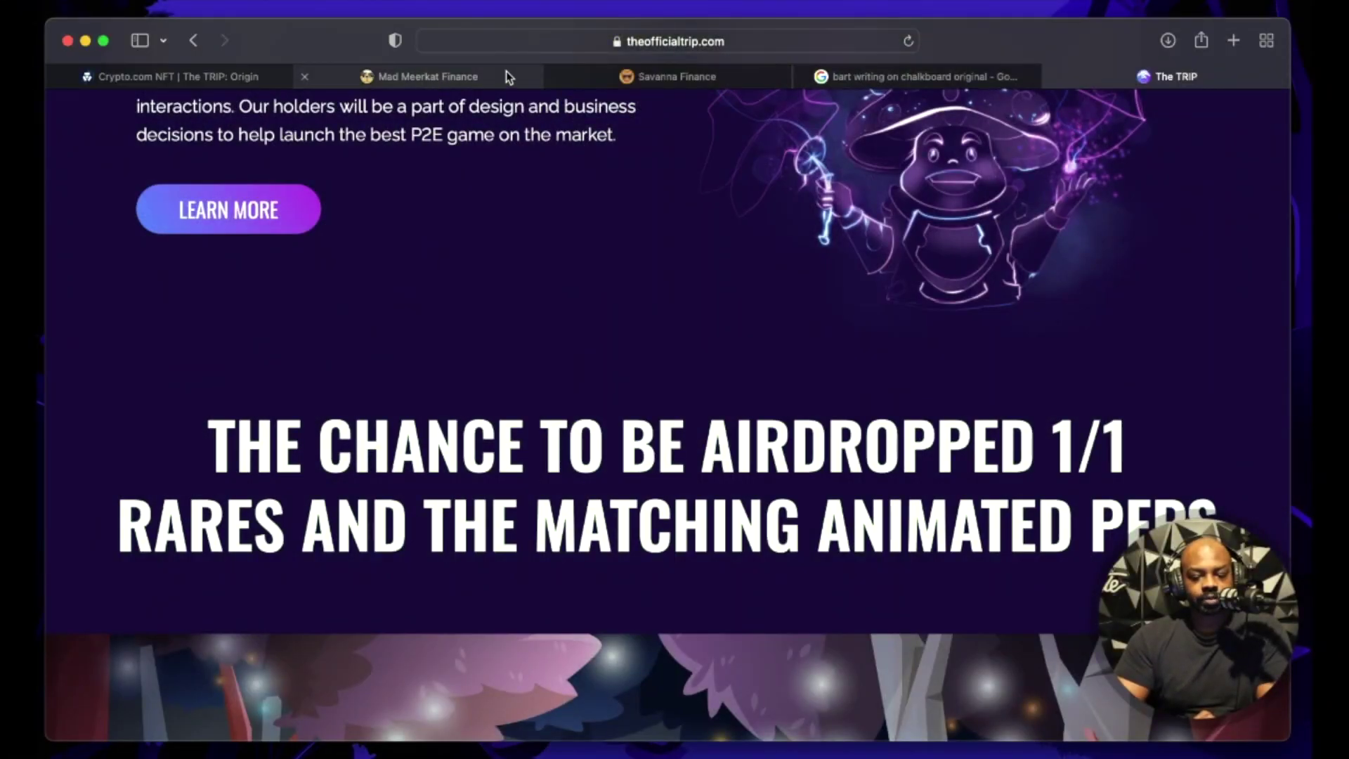
# Switch to Savanna Finance and check the connected wallet details
pyautogui.click(495, 75)
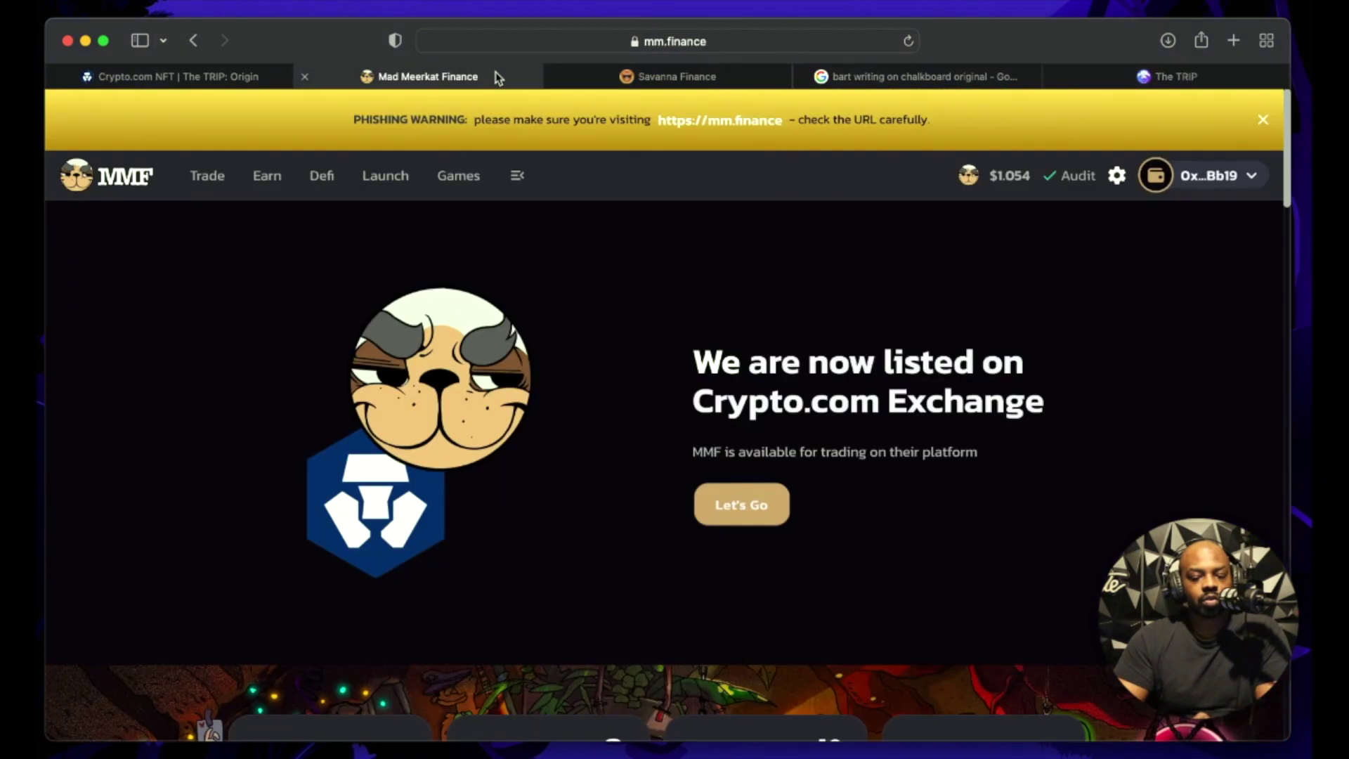
pyautogui.click(668, 79)
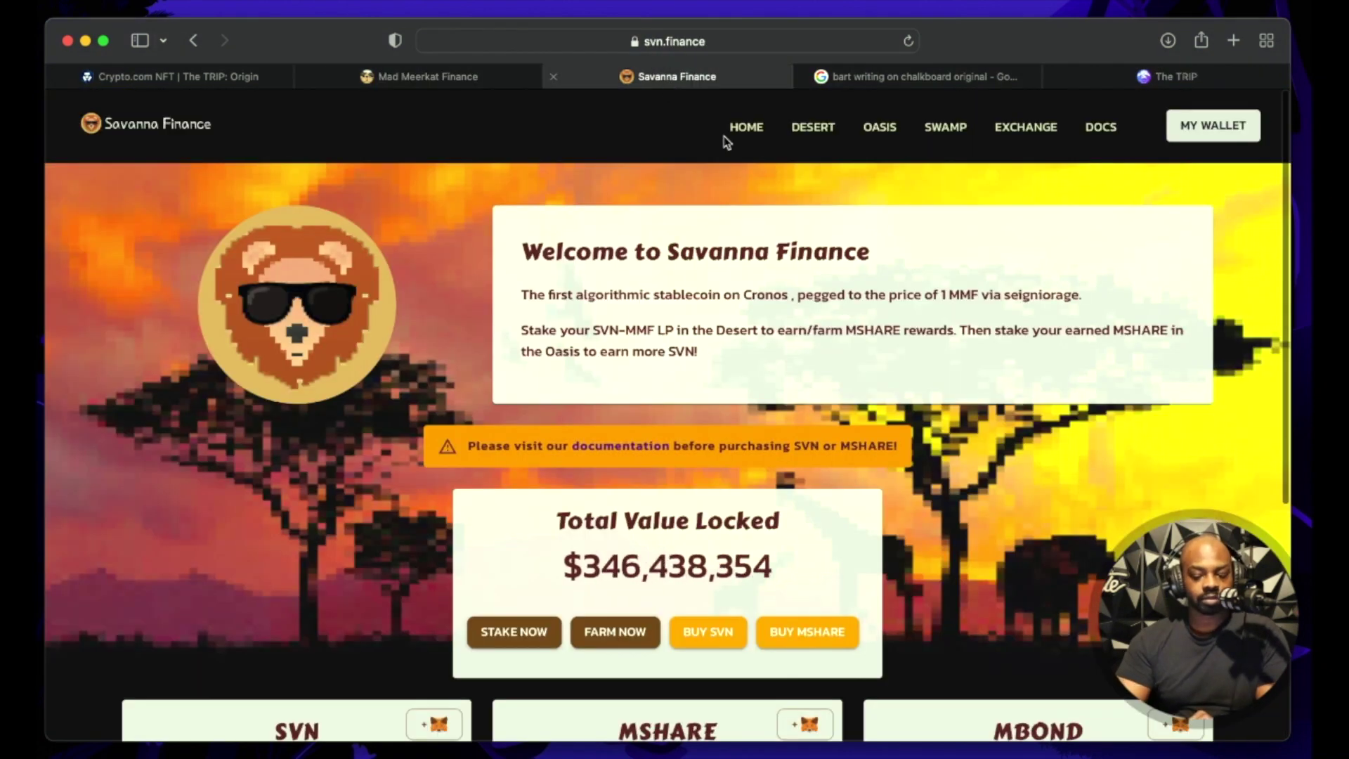
pyautogui.click(1189, 134)
pyautogui.click(1078, 198)
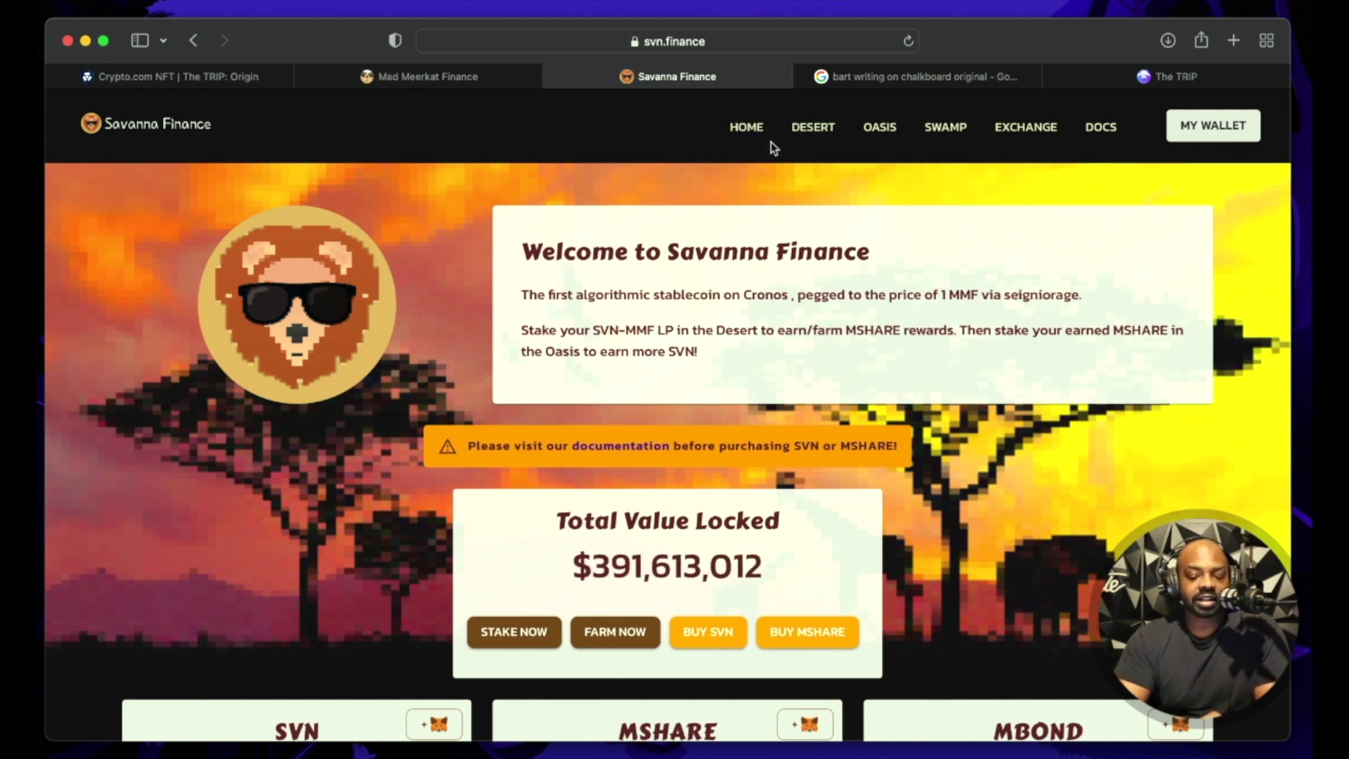
# Open the Desert's SVN-MMF-LP pool and review its 485.0420 LP staked and 0.0073 MSHARE earned
pyautogui.click(810, 130)
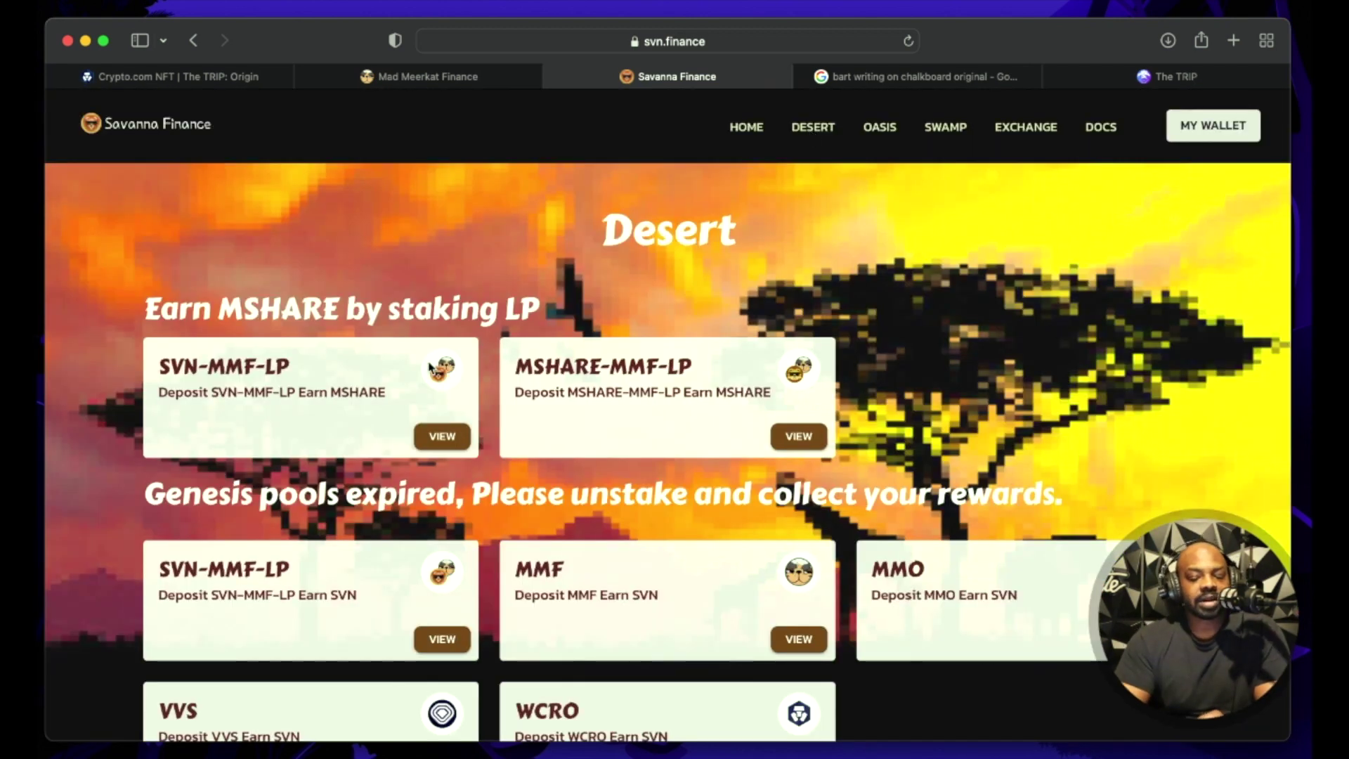
pyautogui.click(443, 437)
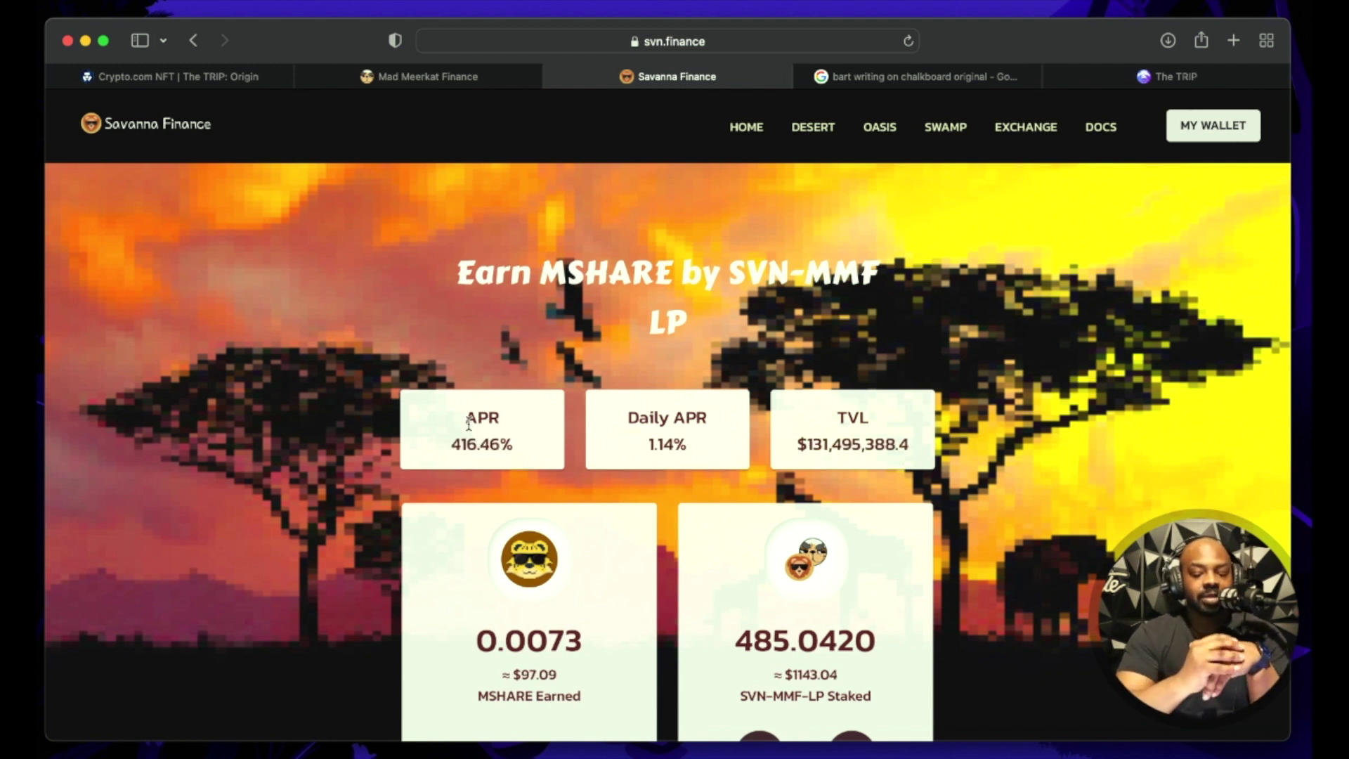
pyautogui.scroll(-2, 560, 346)
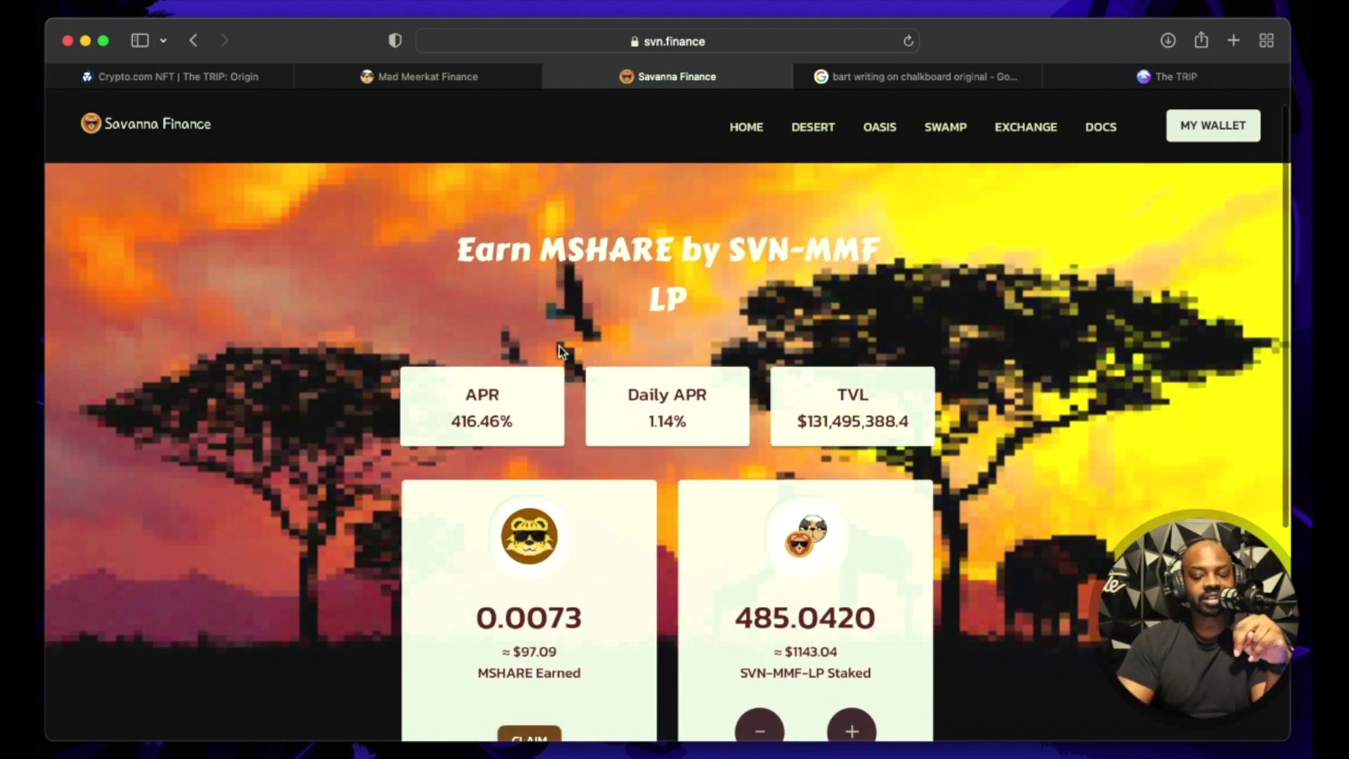
pyautogui.scroll(-2, 633, 284)
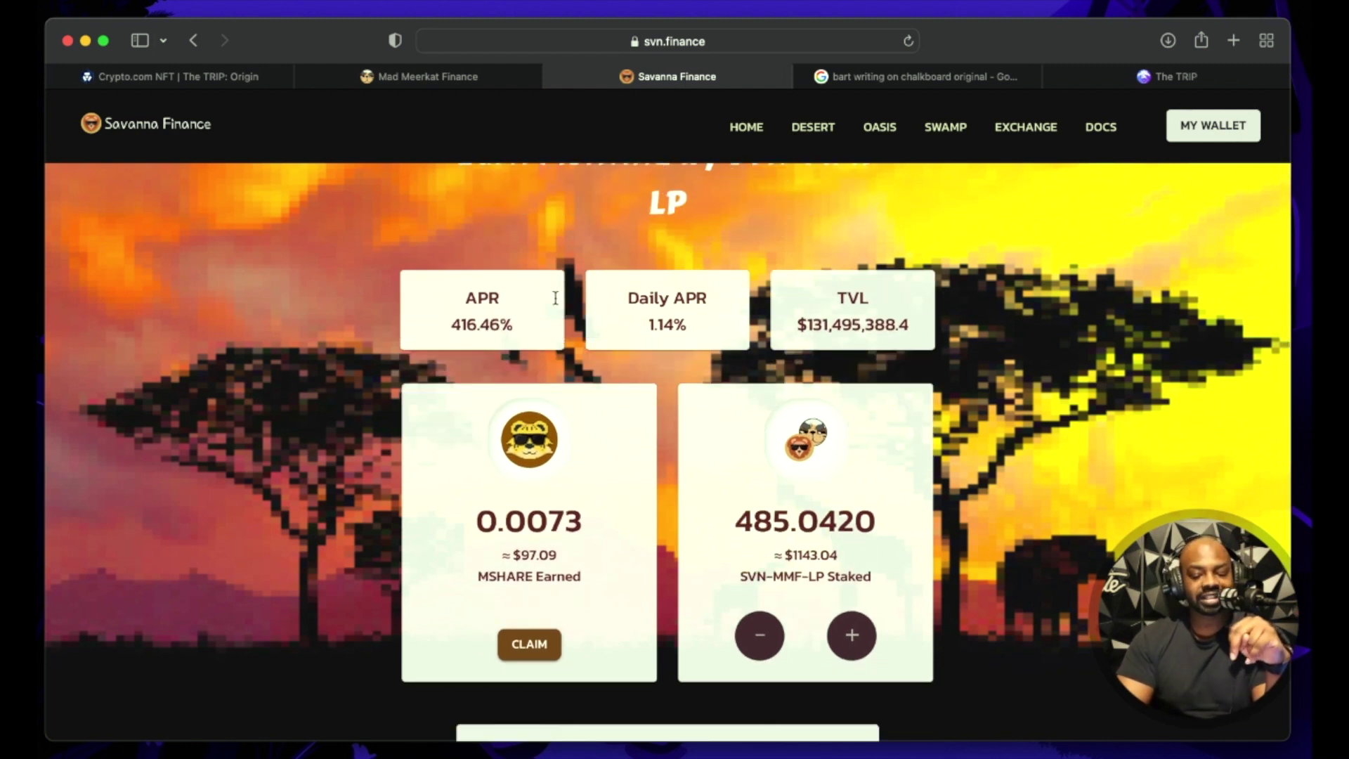
pyautogui.scroll(-1, 670, 310)
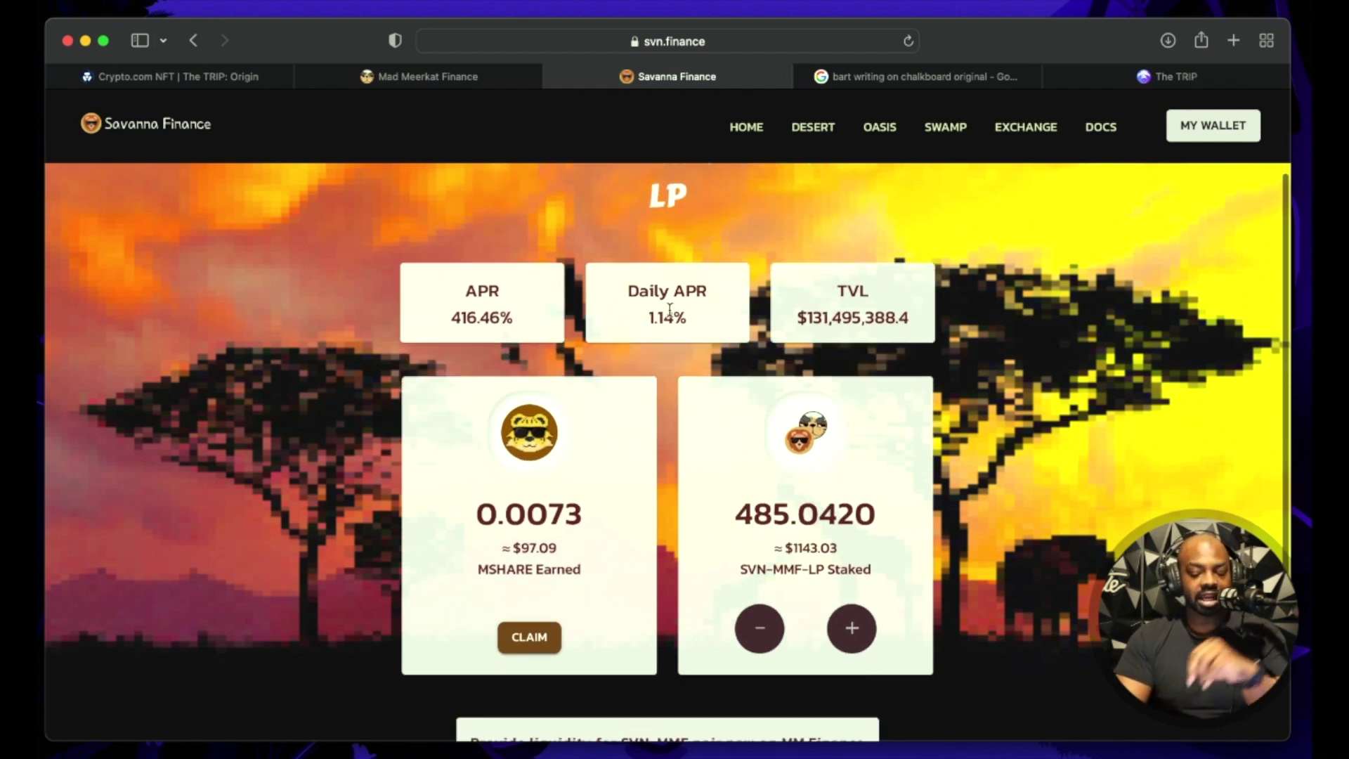
pyautogui.scroll(-4, 773, 366)
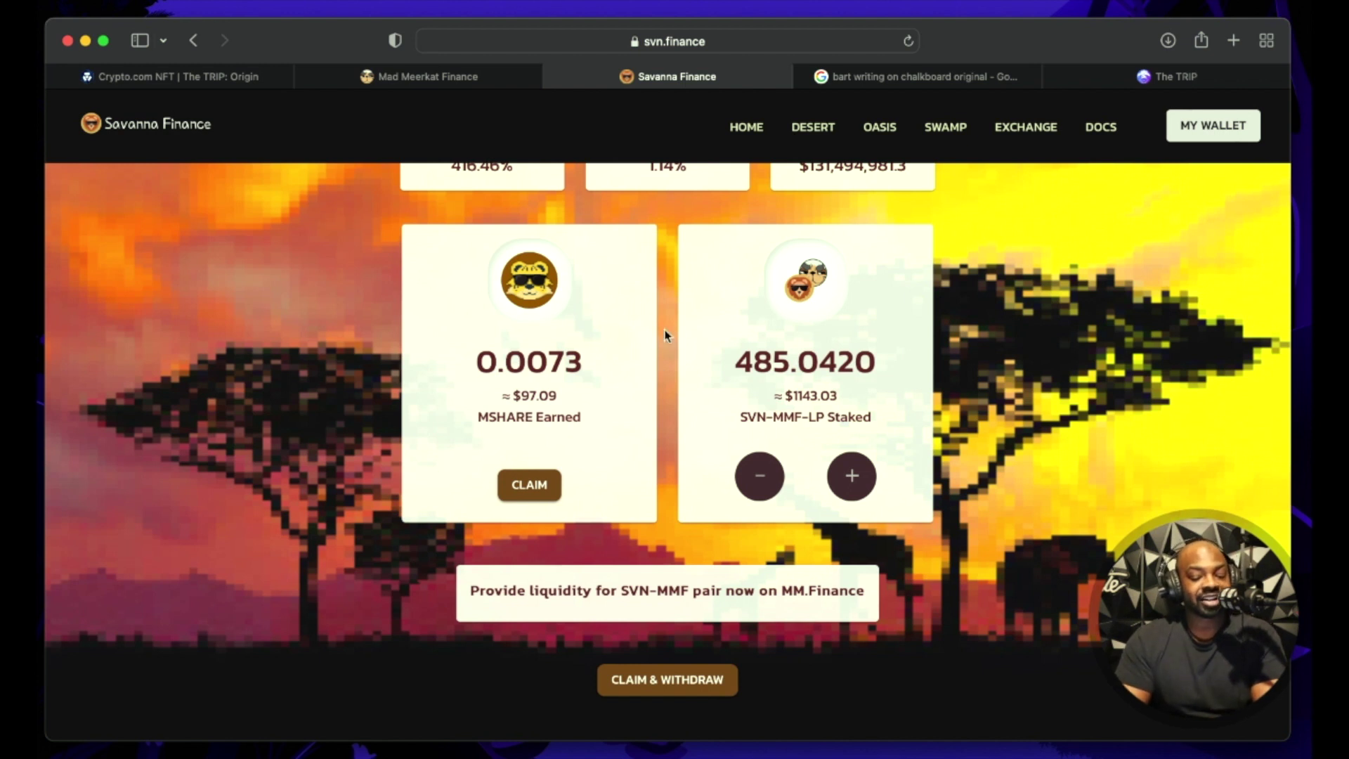
pyautogui.scroll(-2, 667, 335)
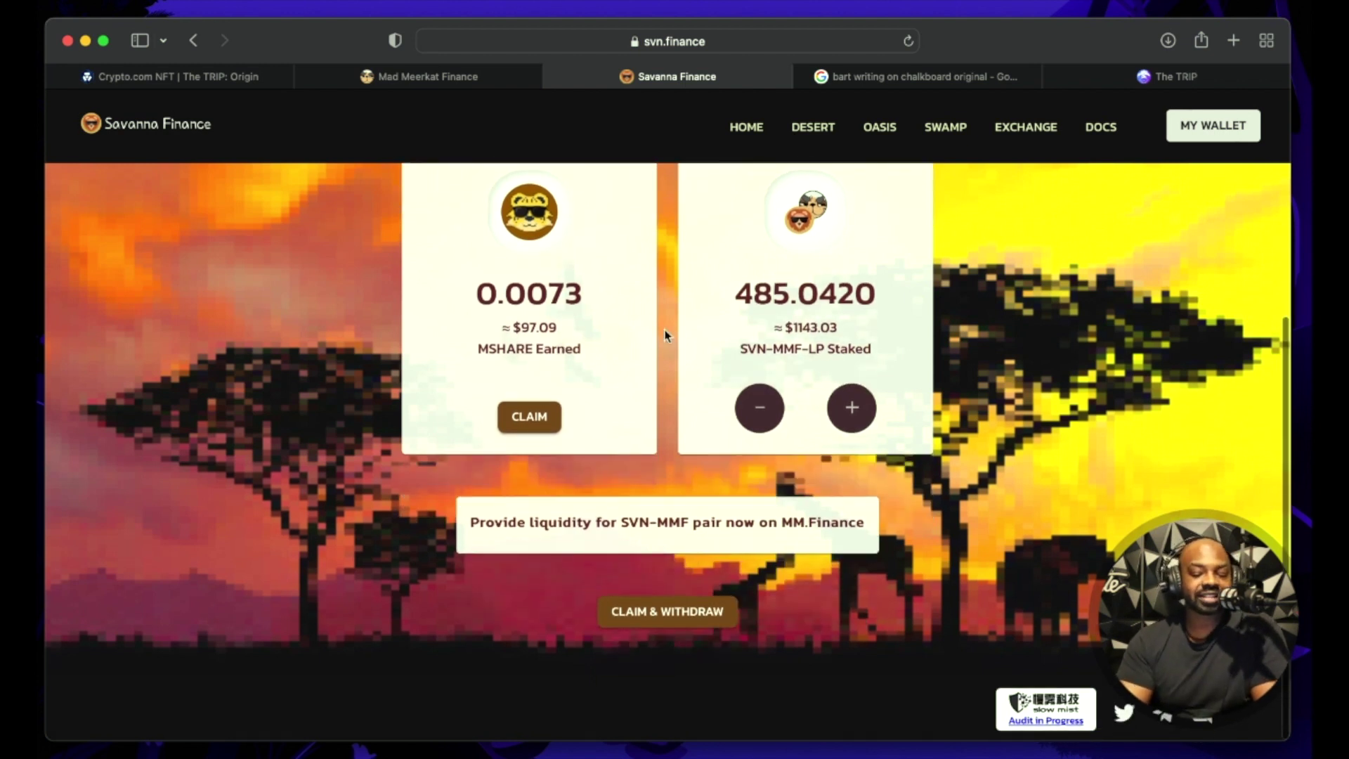
pyautogui.scroll(2, 667, 335)
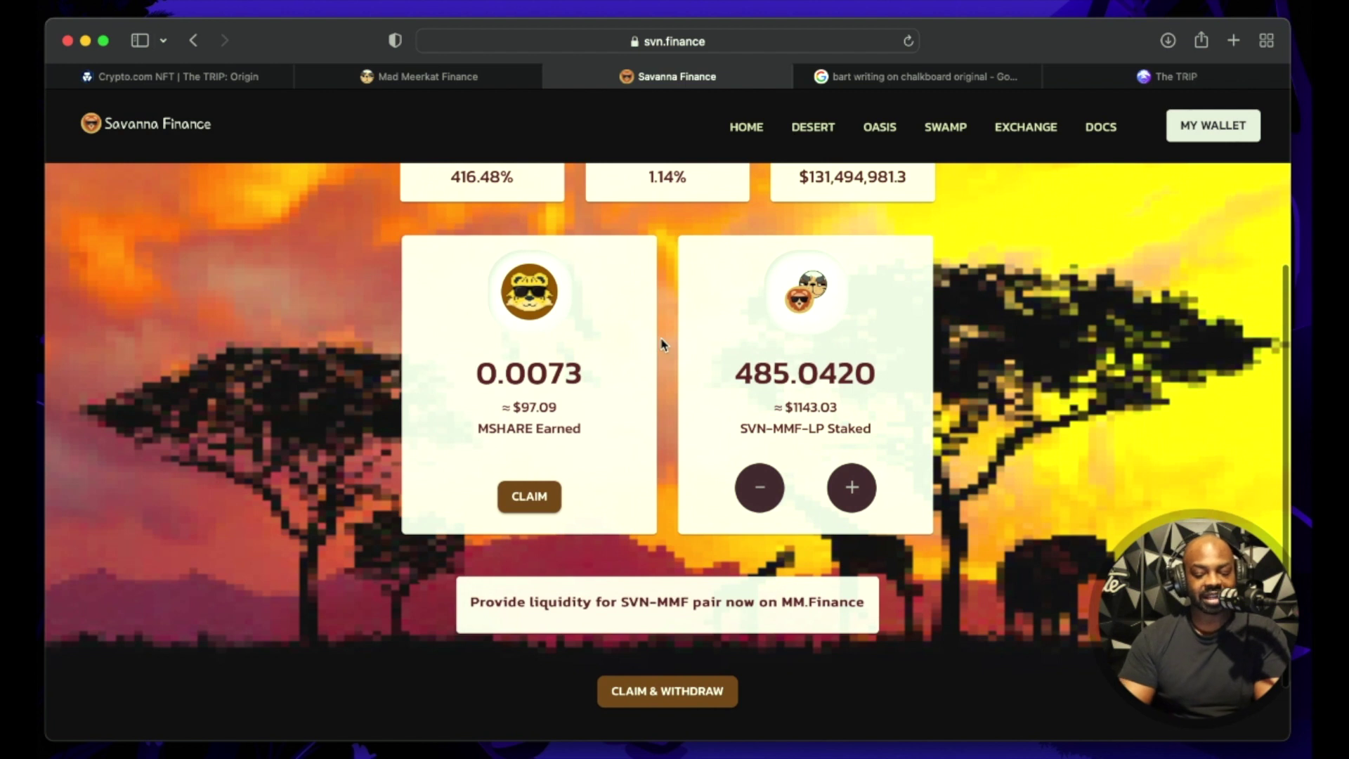
pyautogui.scroll(1, 647, 344)
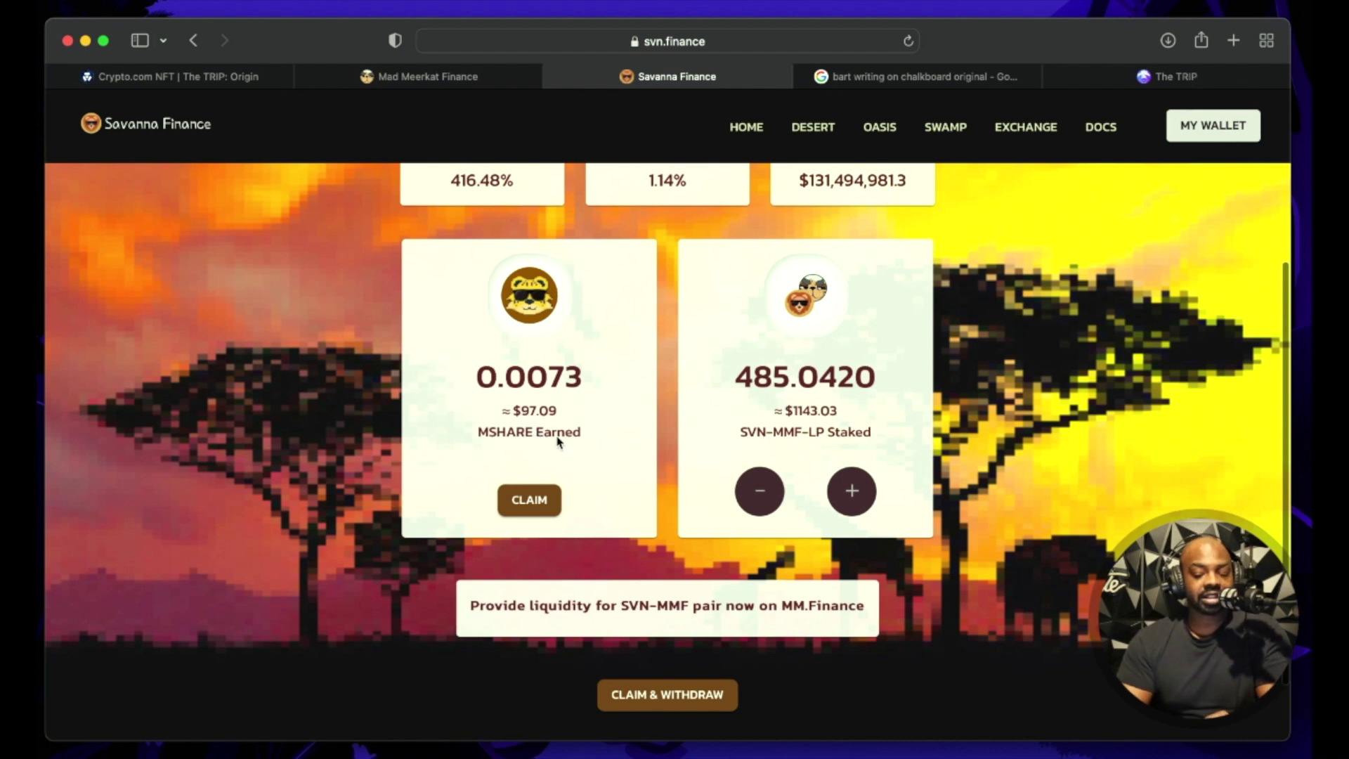
pyautogui.scroll(5, 559, 439)
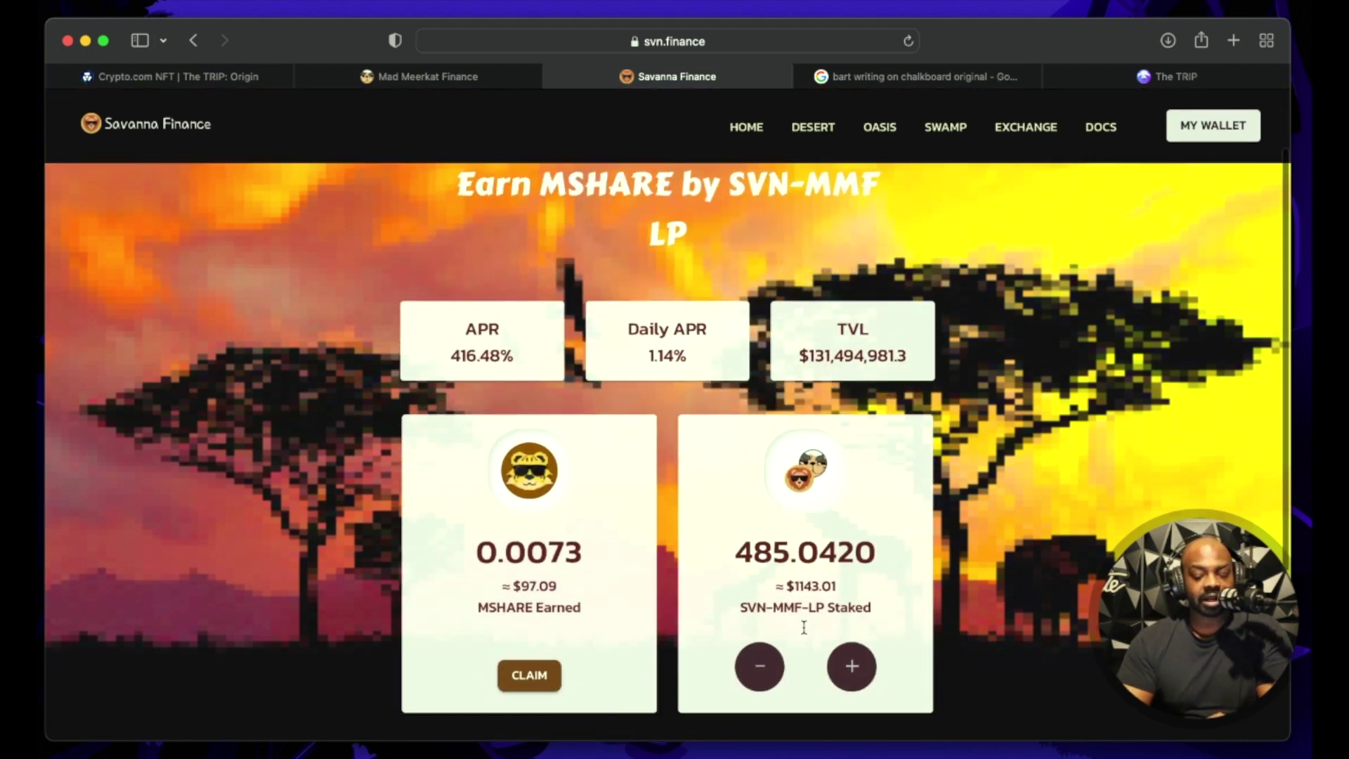
pyautogui.scroll(2, 820, 179)
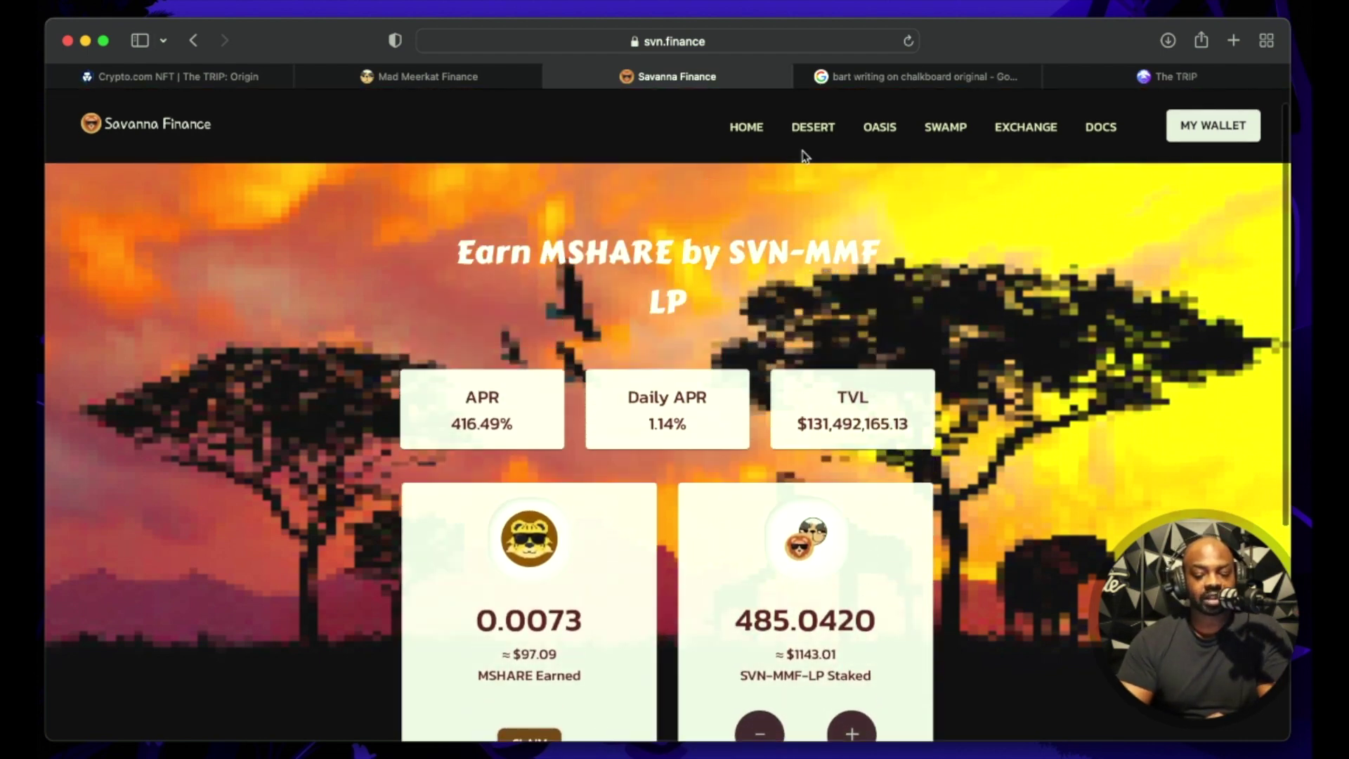
# View the Oasis boardroom (0.0322 MSHARE staked, 60.1518 SVN earned), then cancel an MShare deposit
pyautogui.click(882, 129)
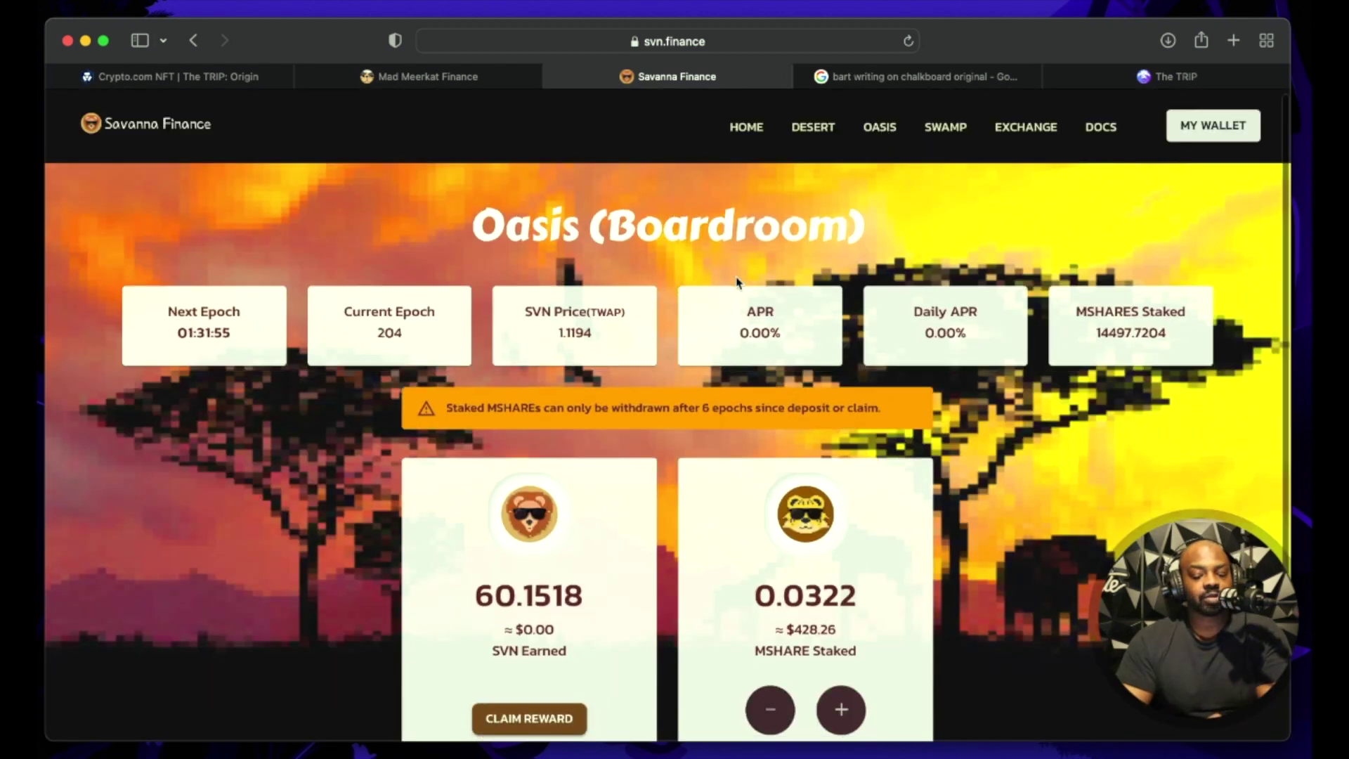
pyautogui.scroll(-3, 737, 282)
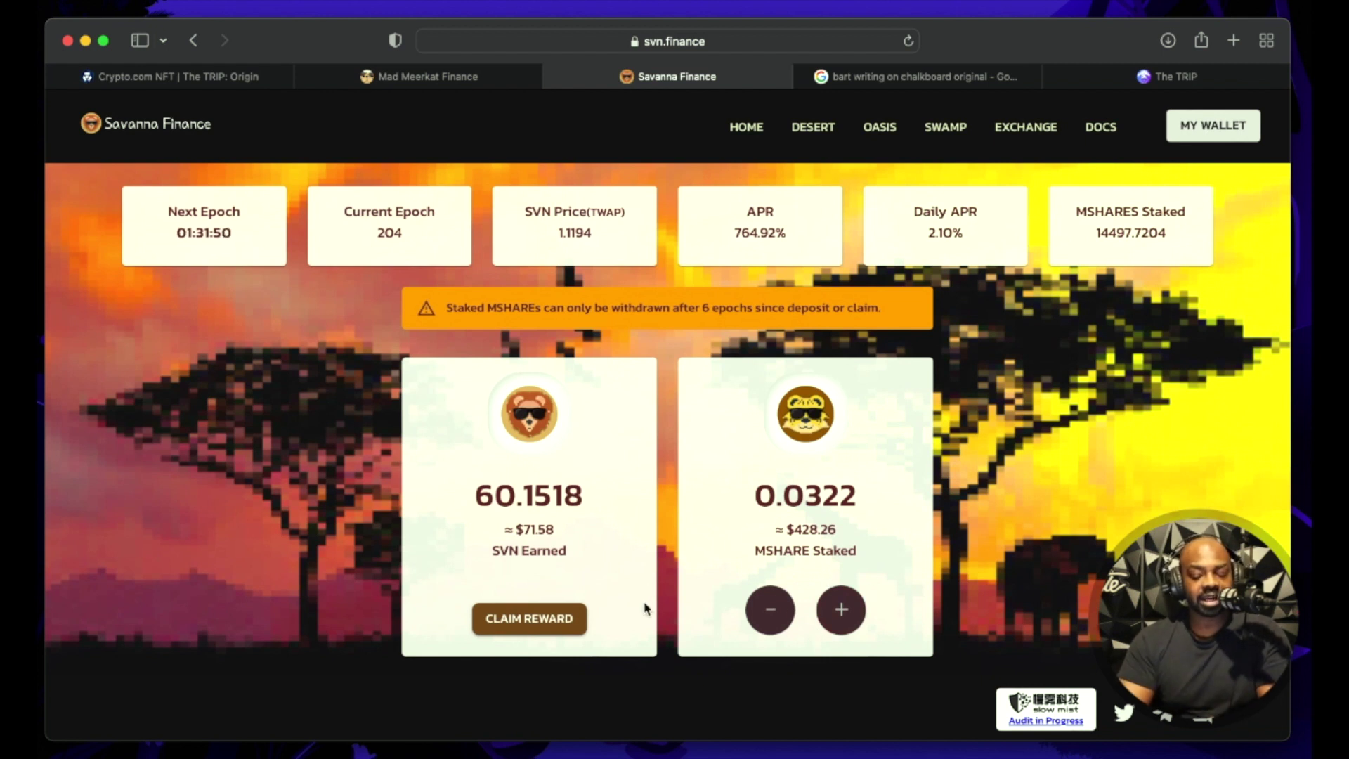
pyautogui.click(840, 609)
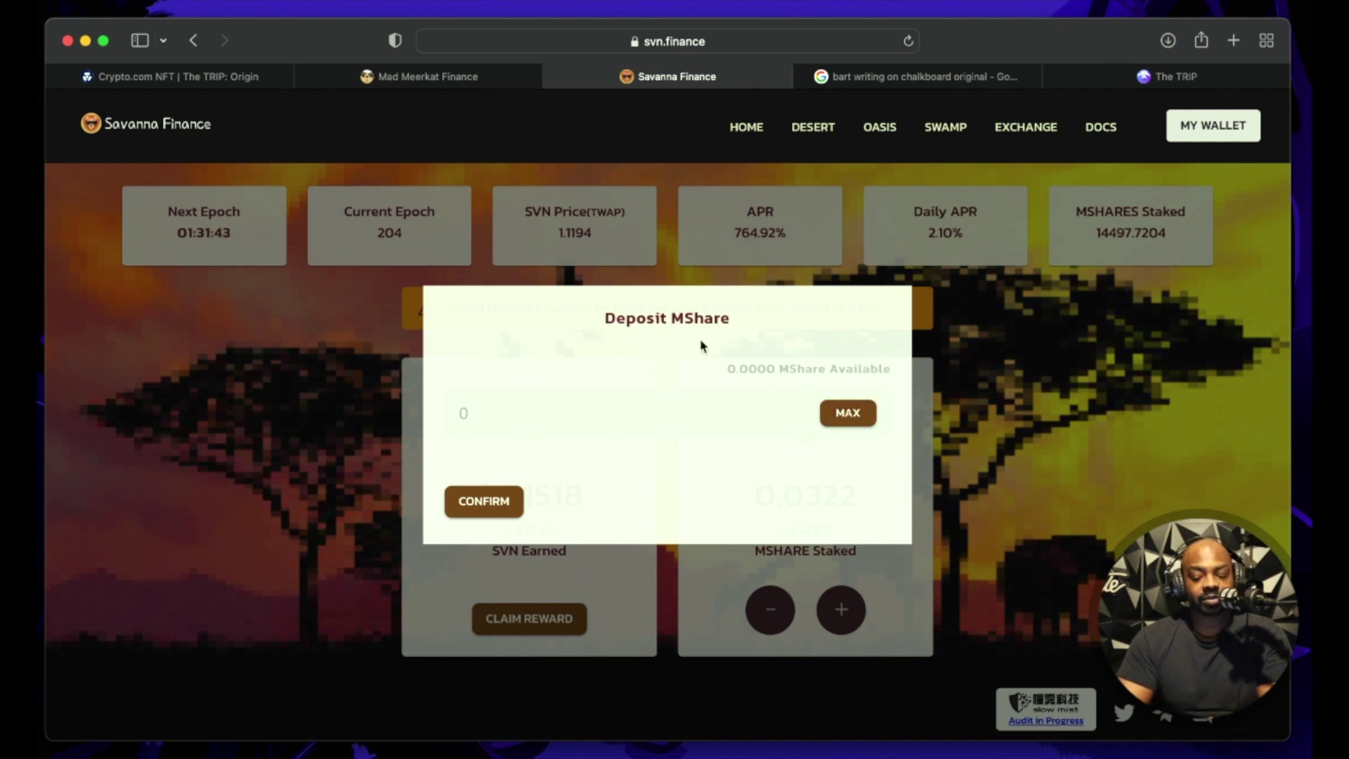
pyautogui.click(1043, 353)
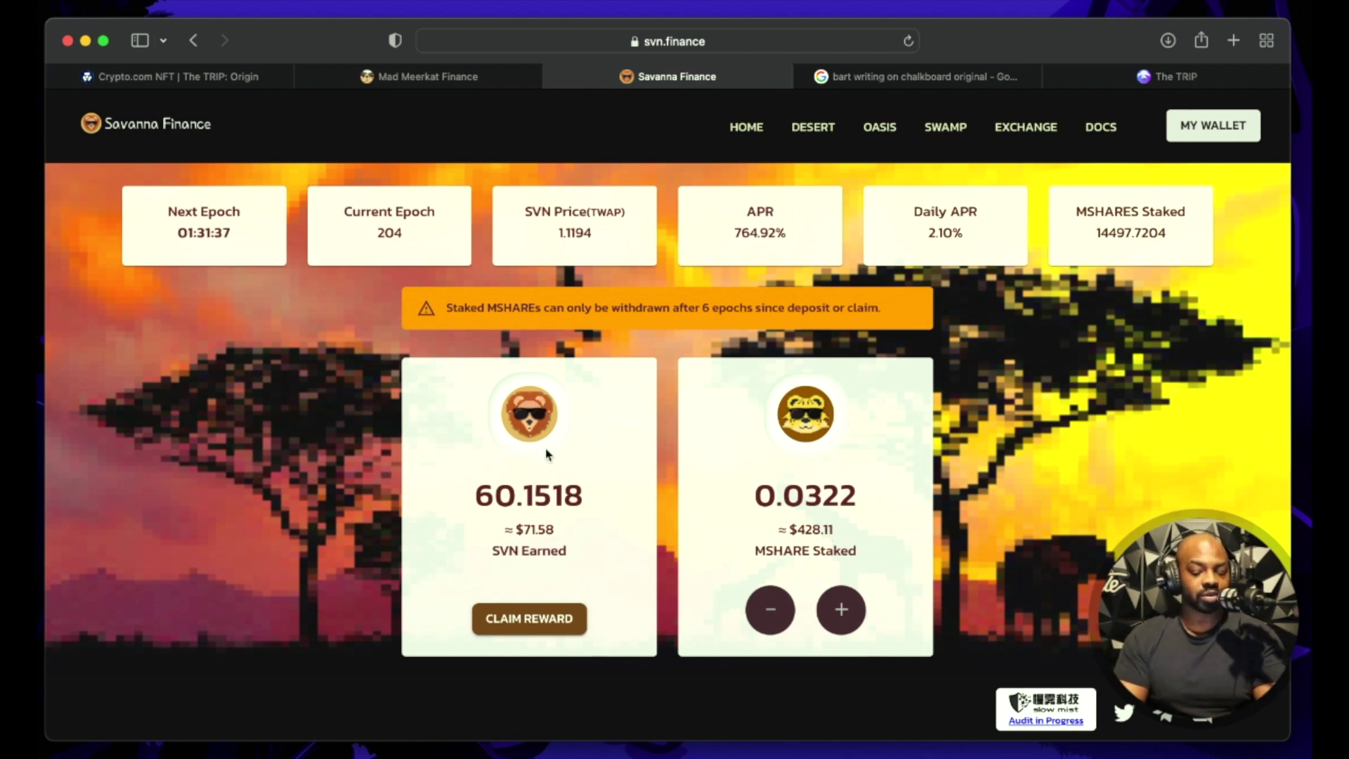
pyautogui.scroll(-1, 547, 455)
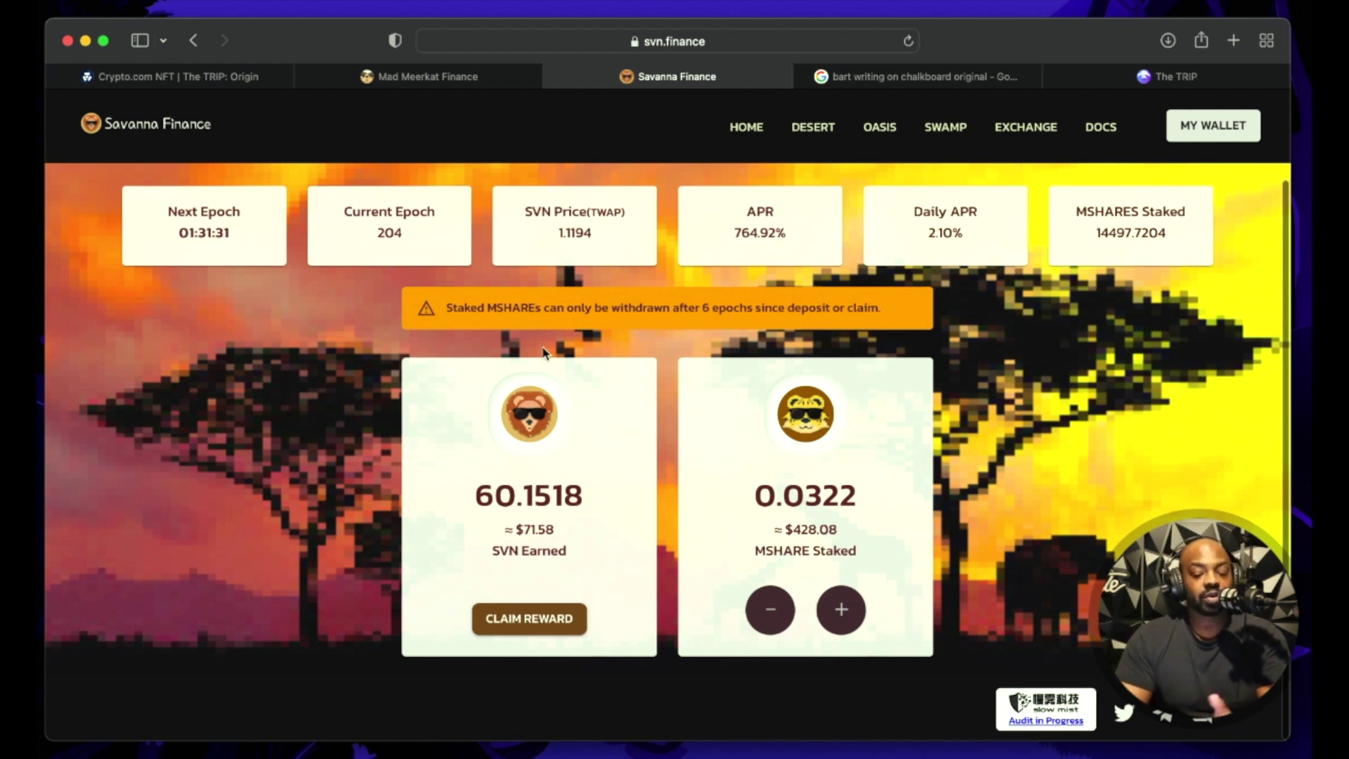
# Reopen the Desert SVN-MMF-LP pool, then open MM Finance's liquidity page showing 8.053 LION/SVN LP
pyautogui.click(803, 129)
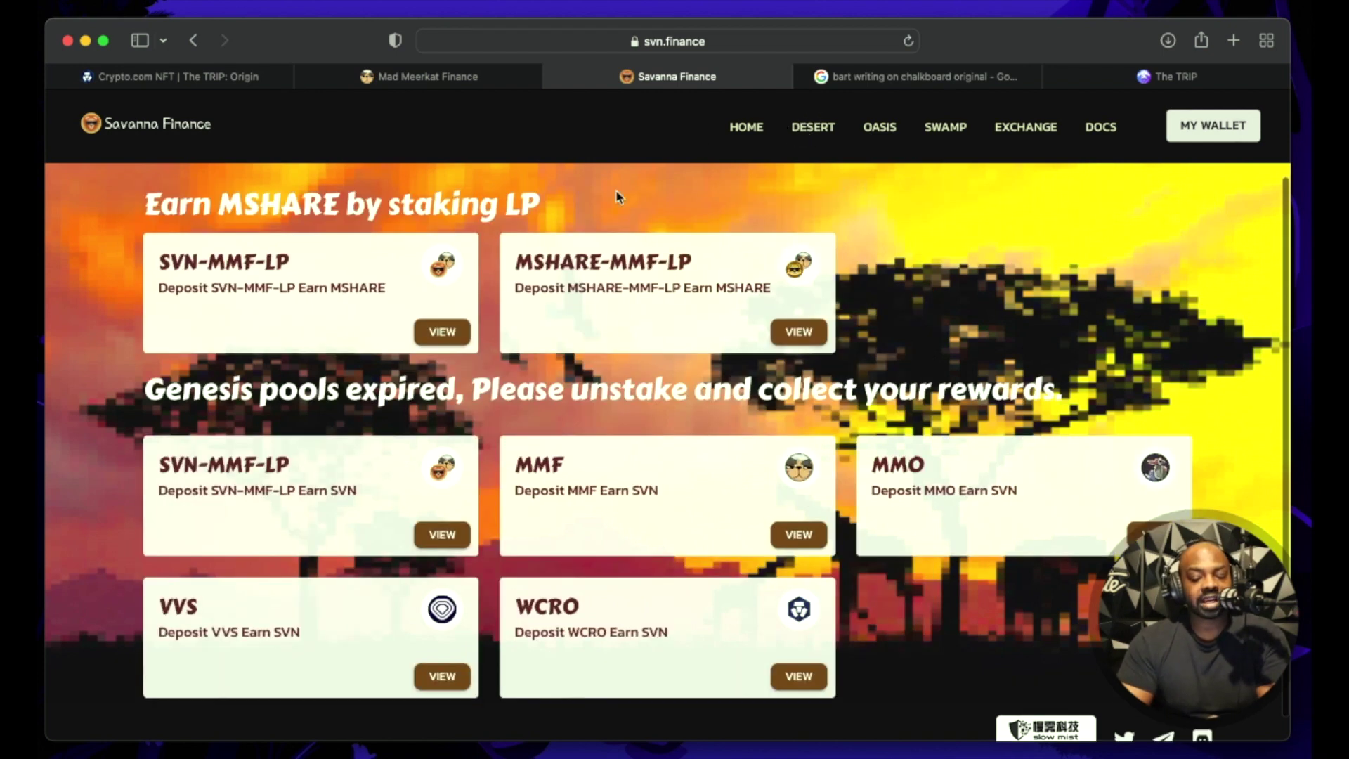
pyautogui.click(442, 332)
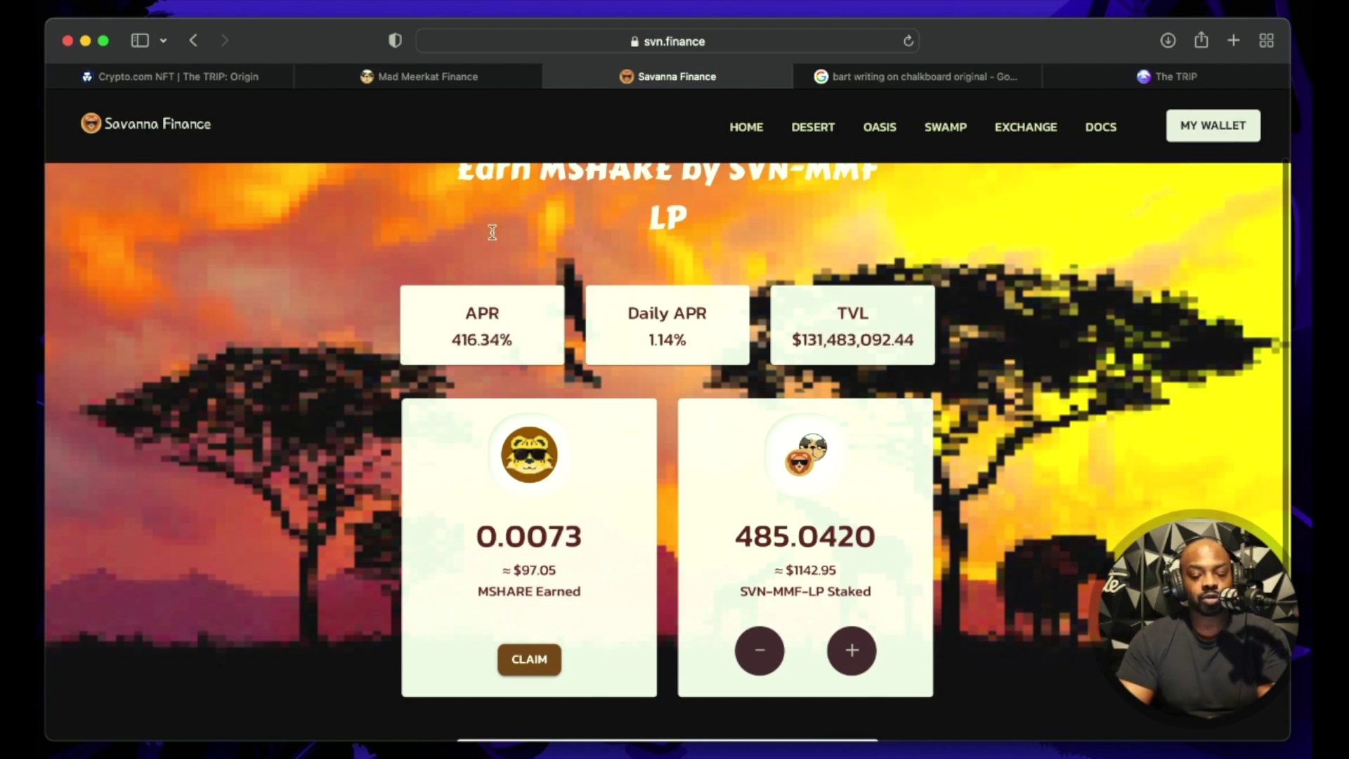
pyautogui.click(385, 75)
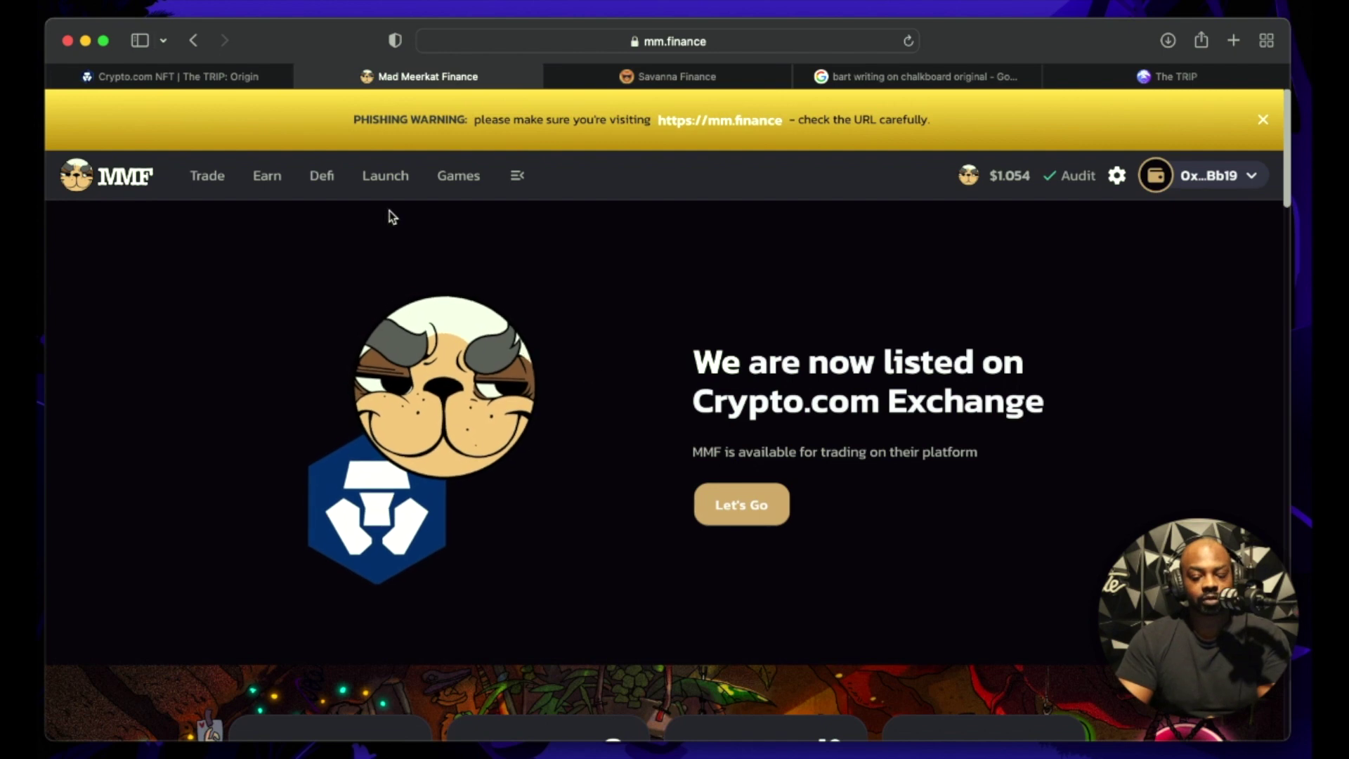
pyautogui.moveTo(225, 196)
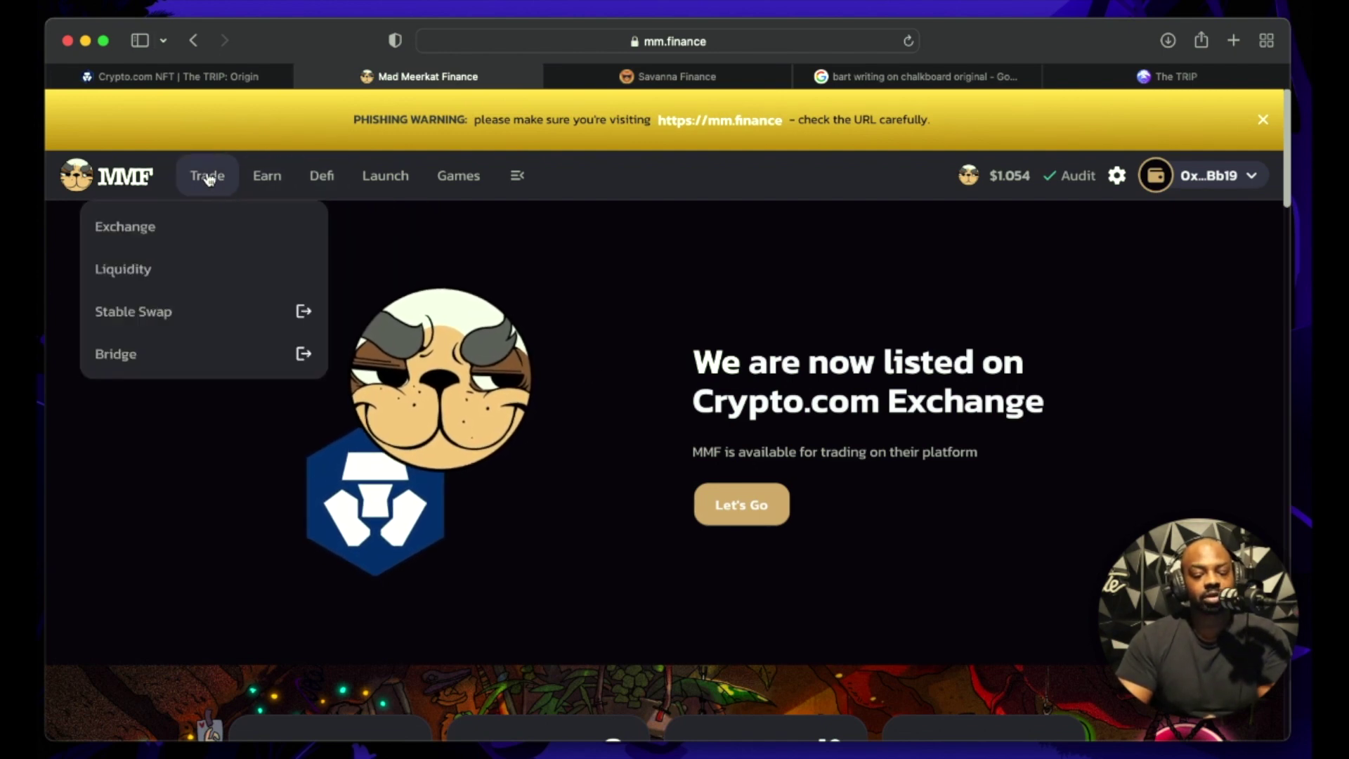
pyautogui.click(182, 265)
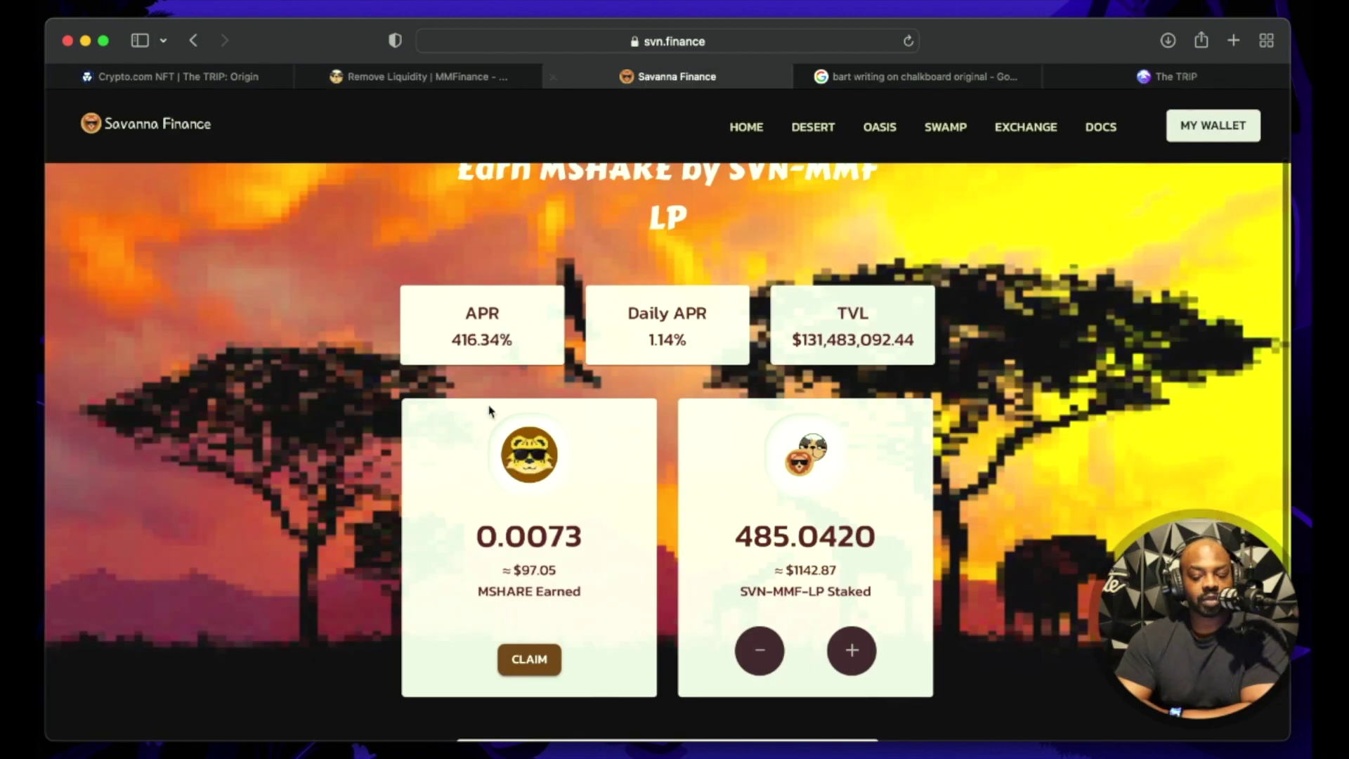
pyautogui.scroll(2, 480, 436)
pyautogui.scroll(-3, 481, 446)
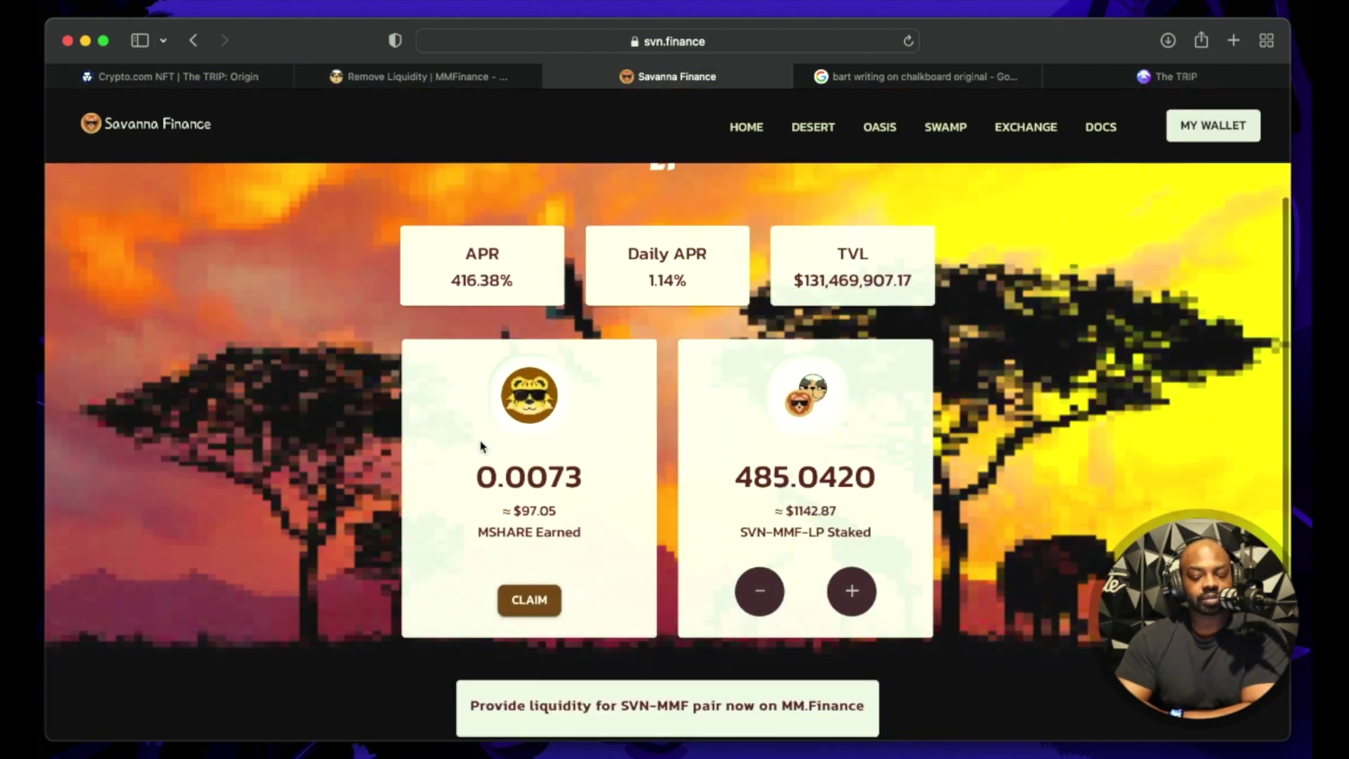
pyautogui.scroll(-1, 511, 491)
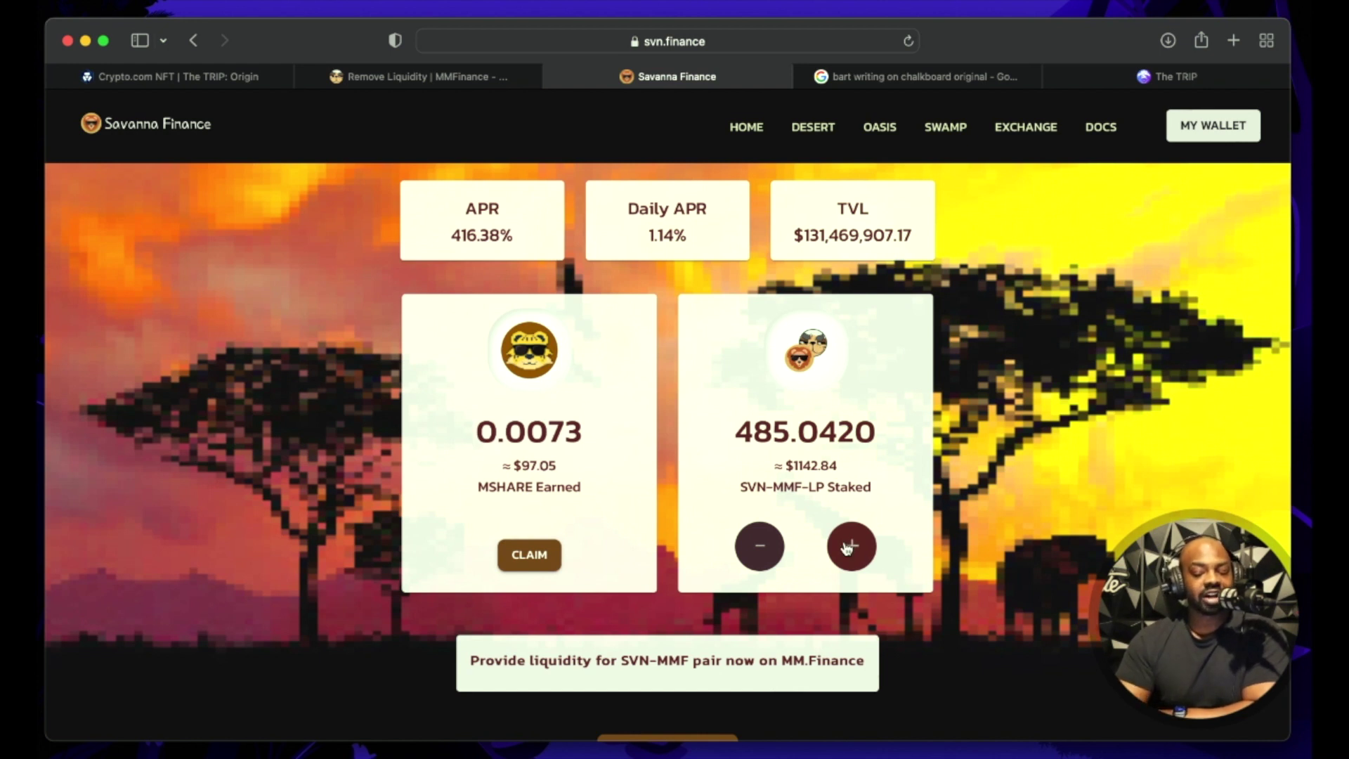
pyautogui.scroll(1, 846, 548)
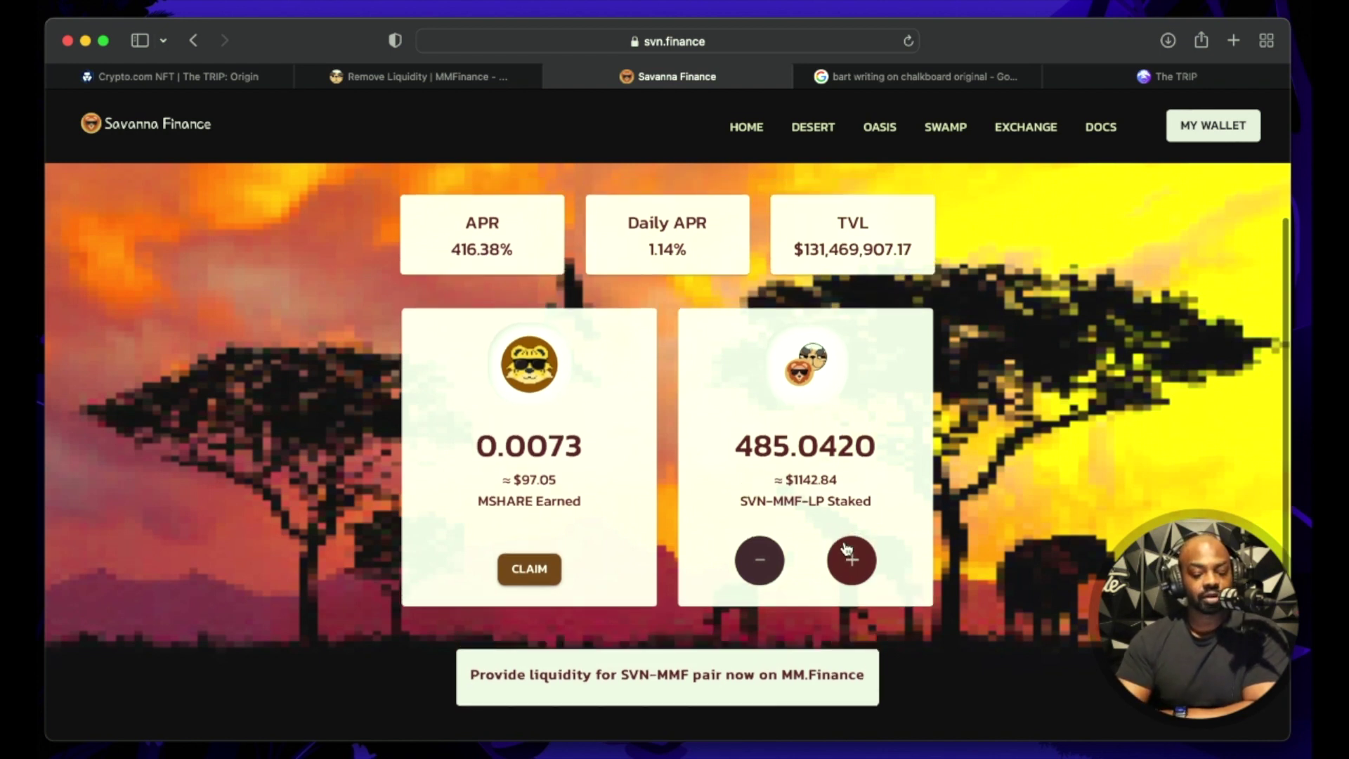
pyautogui.scroll(4, 847, 547)
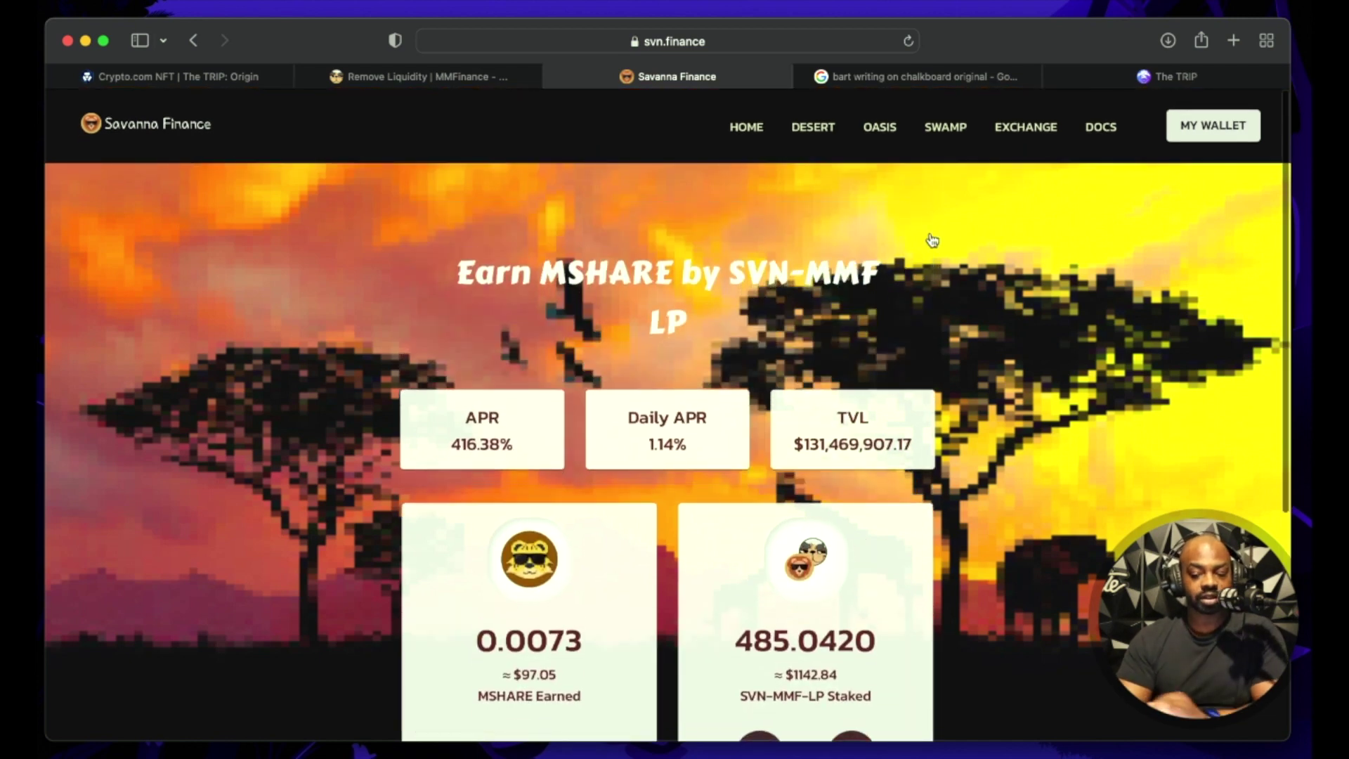
pyautogui.hotkey('ctrl', 'shift', 'Tab')
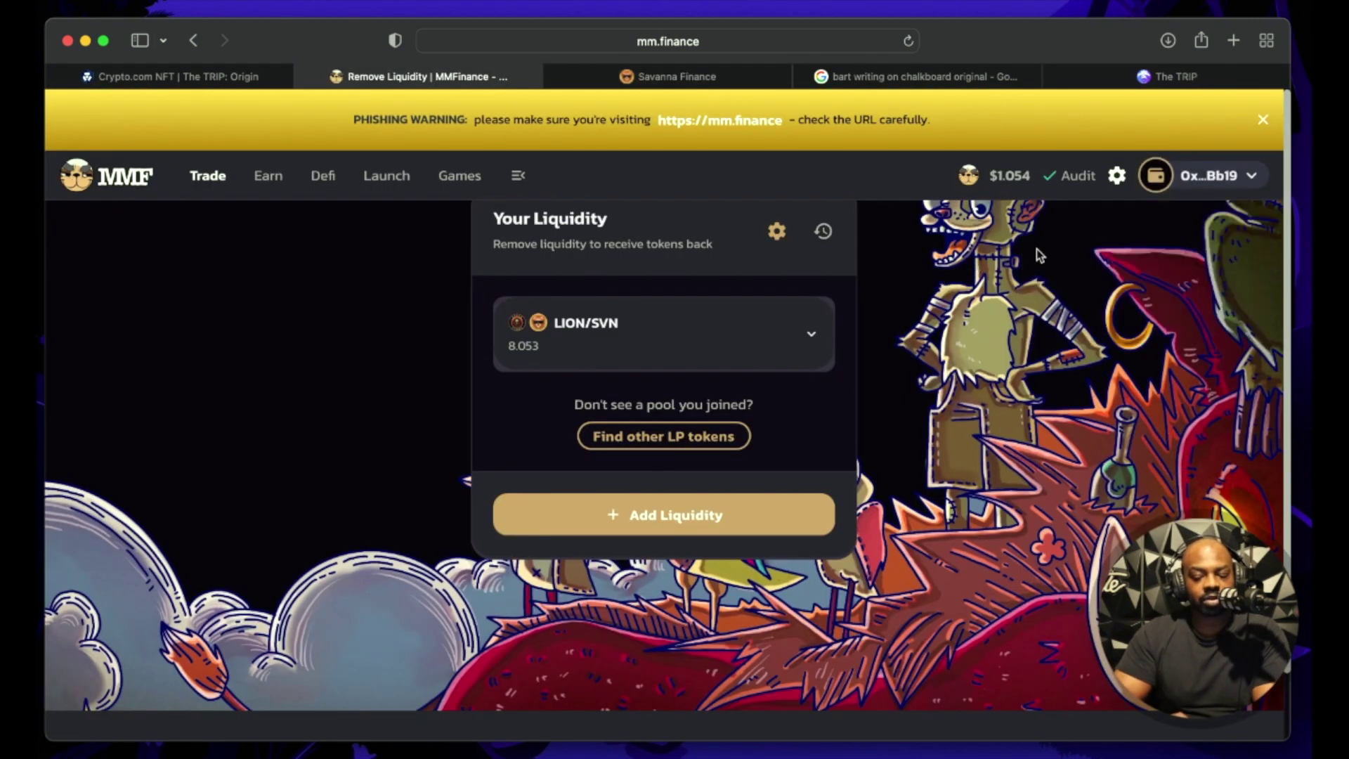
# Glance at Savanna Finance, then return to MM Finance's liquidity page with the LION/SVN position
pyautogui.moveTo(288, 187)
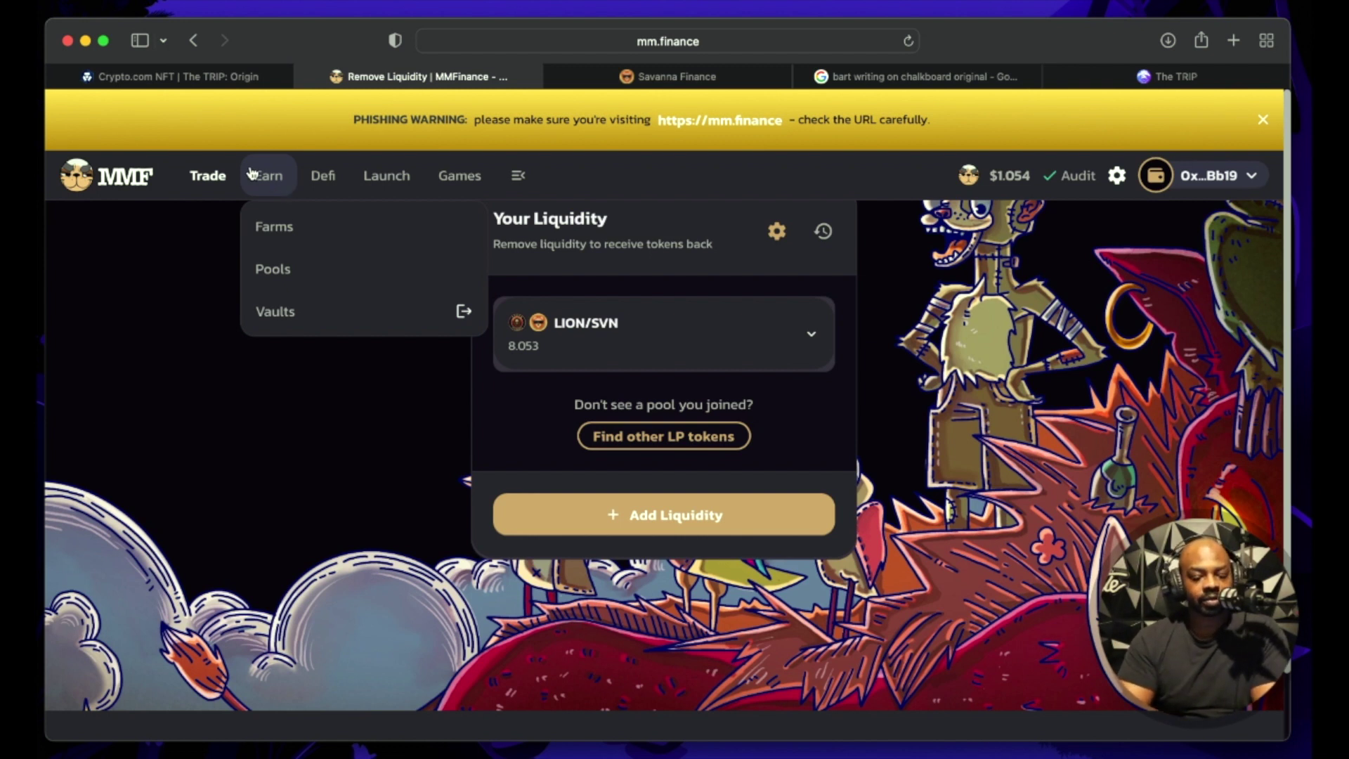
pyautogui.moveTo(211, 188)
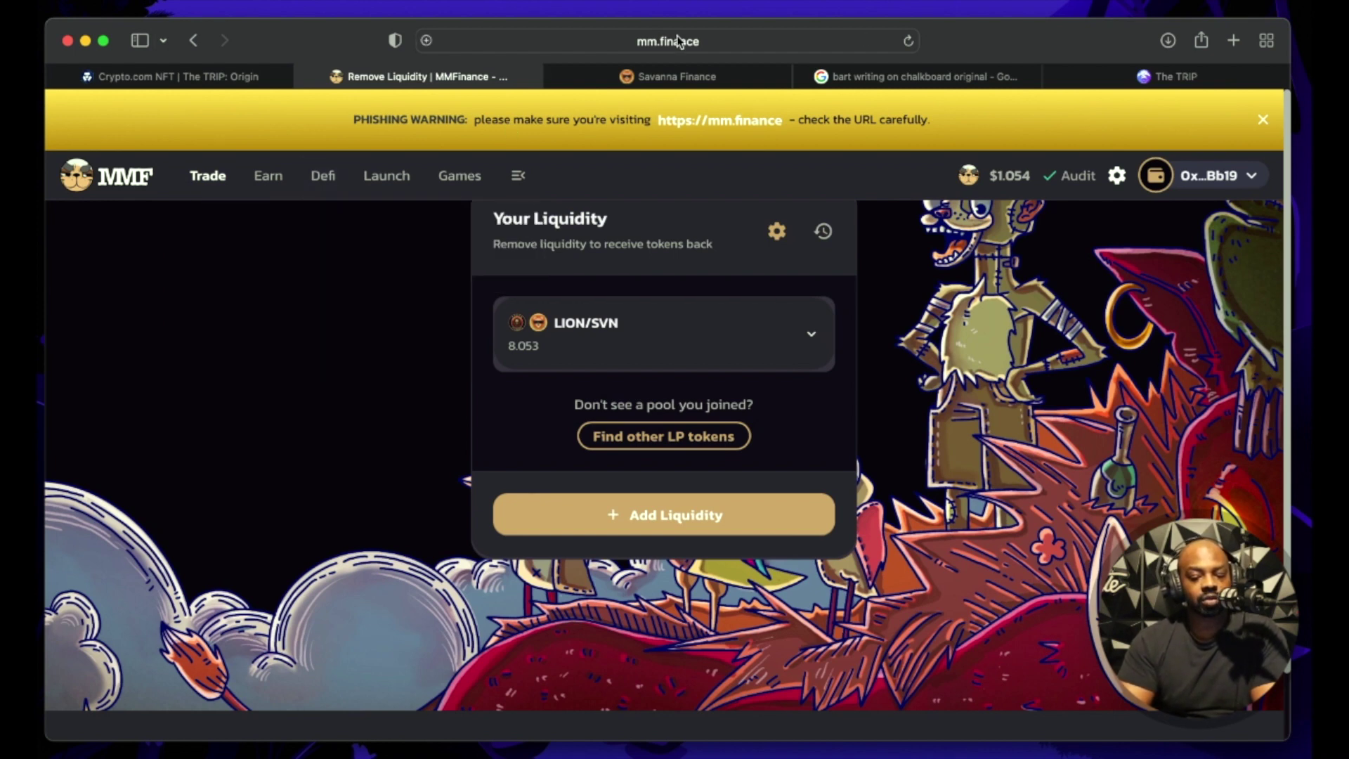
pyautogui.click(629, 76)
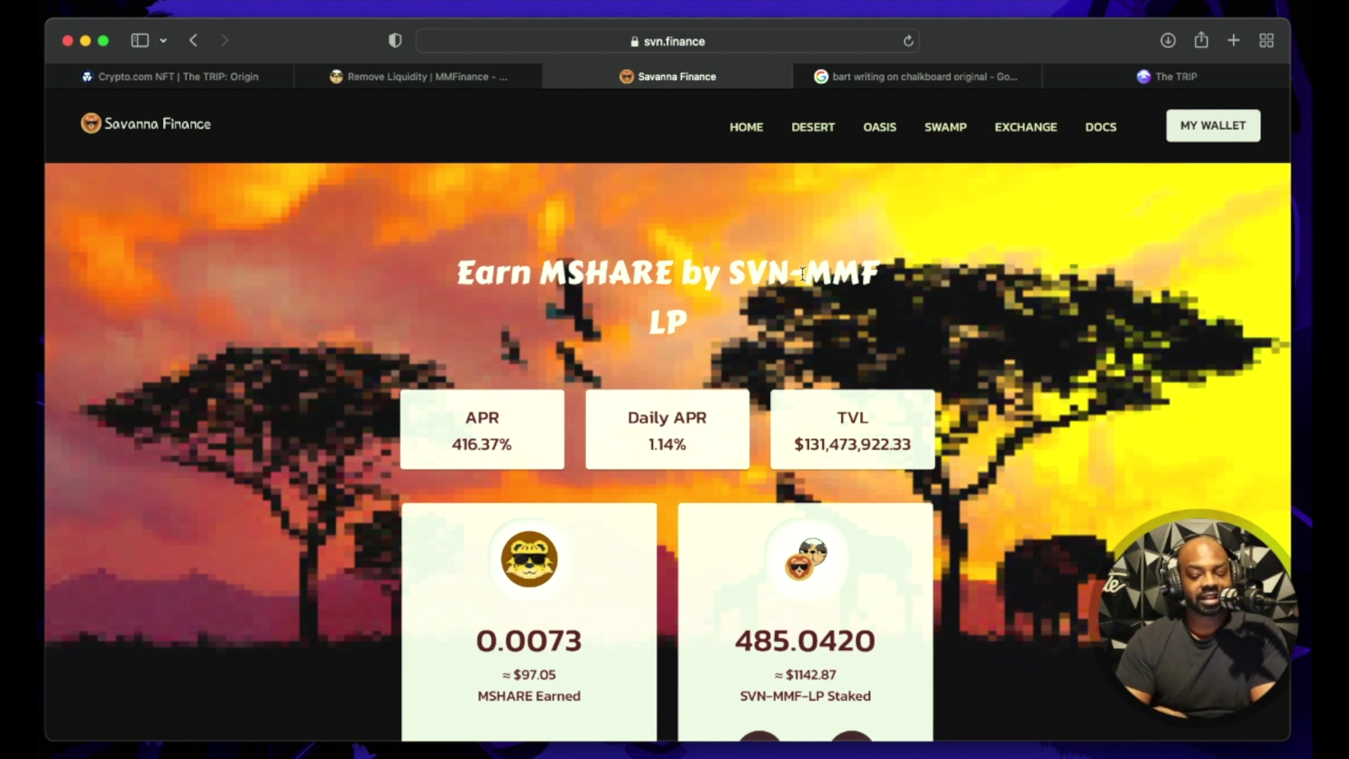
pyautogui.click(422, 75)
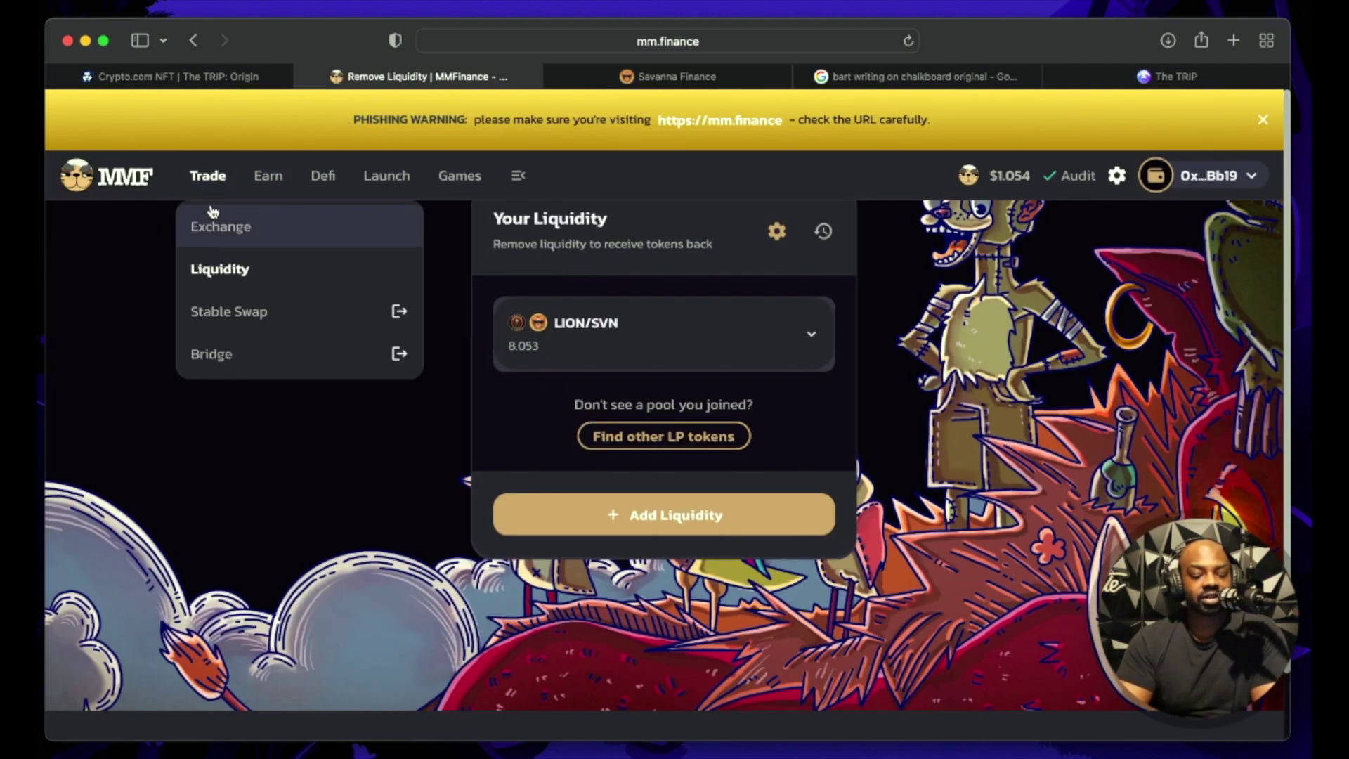
# Set up an exchange of 120 CRO for about 40.5318 SVN (minimum 40.33) for confirmation
pyautogui.click(218, 238)
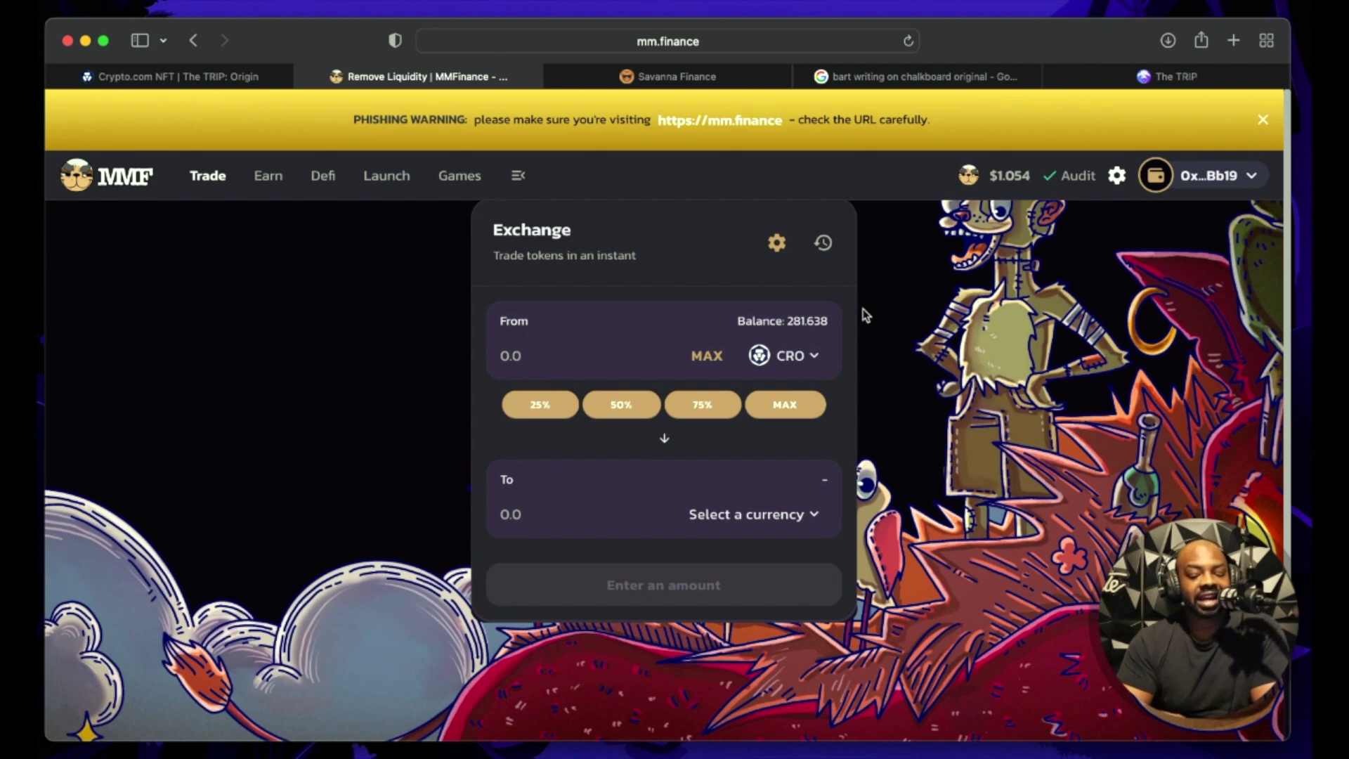
pyautogui.click(721, 517)
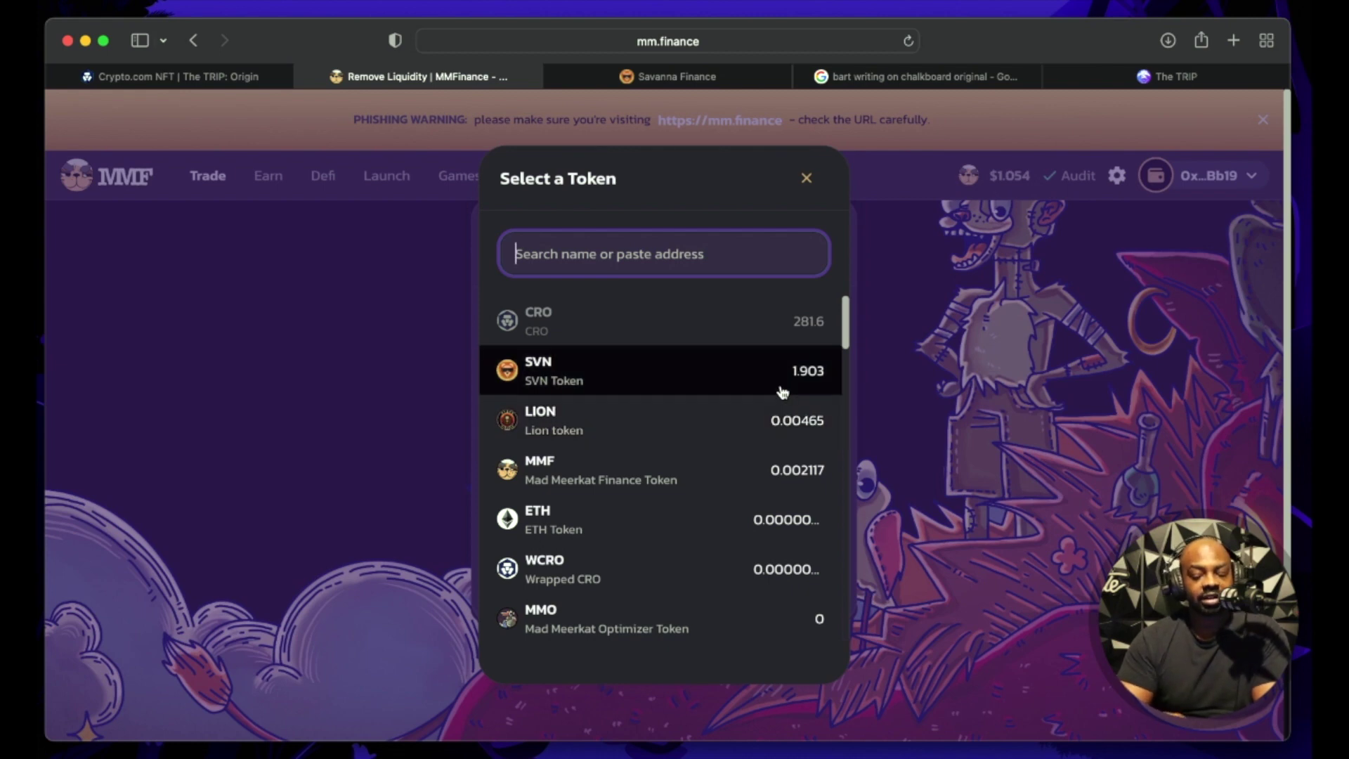
pyautogui.click(783, 391)
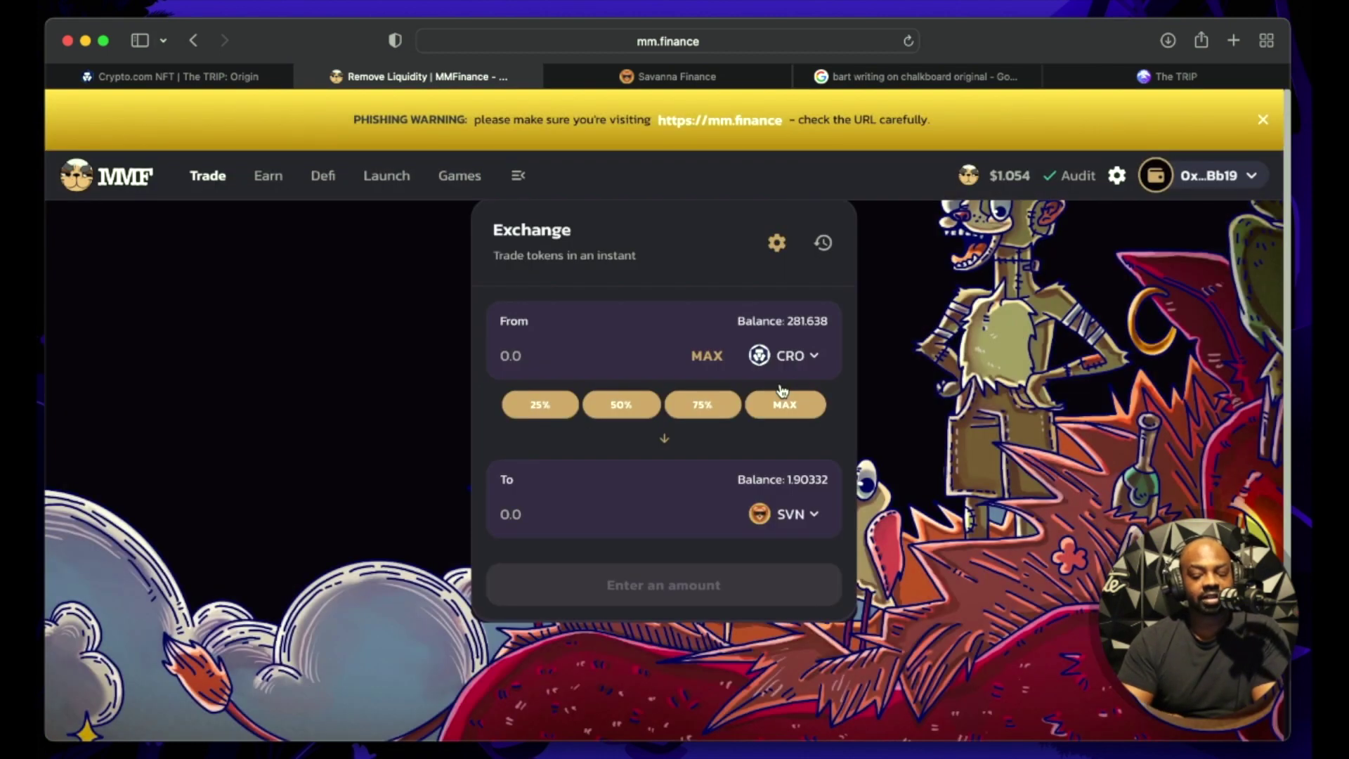
pyautogui.click(629, 411)
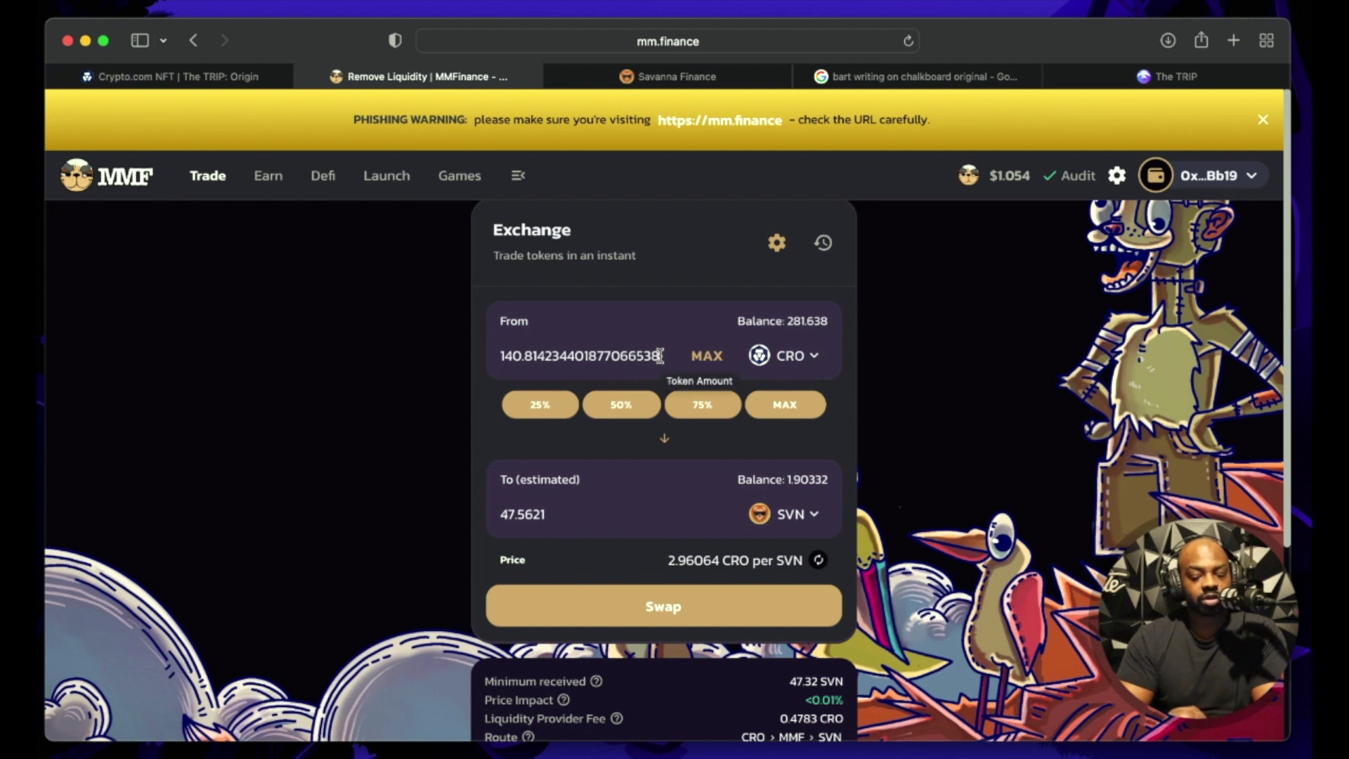
pyautogui.moveTo(661, 355); pyautogui.dragTo(413, 365)
pyautogui.write('1')
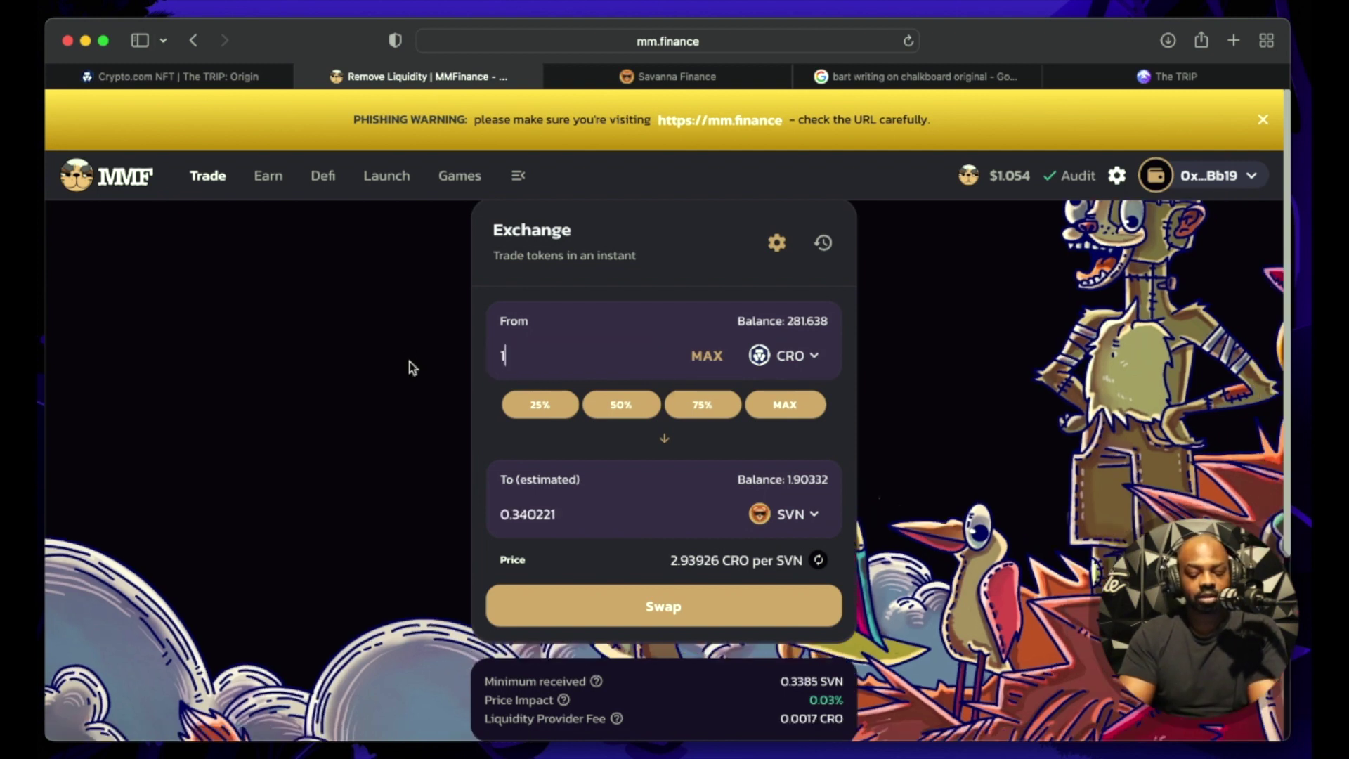
pyautogui.write('20')
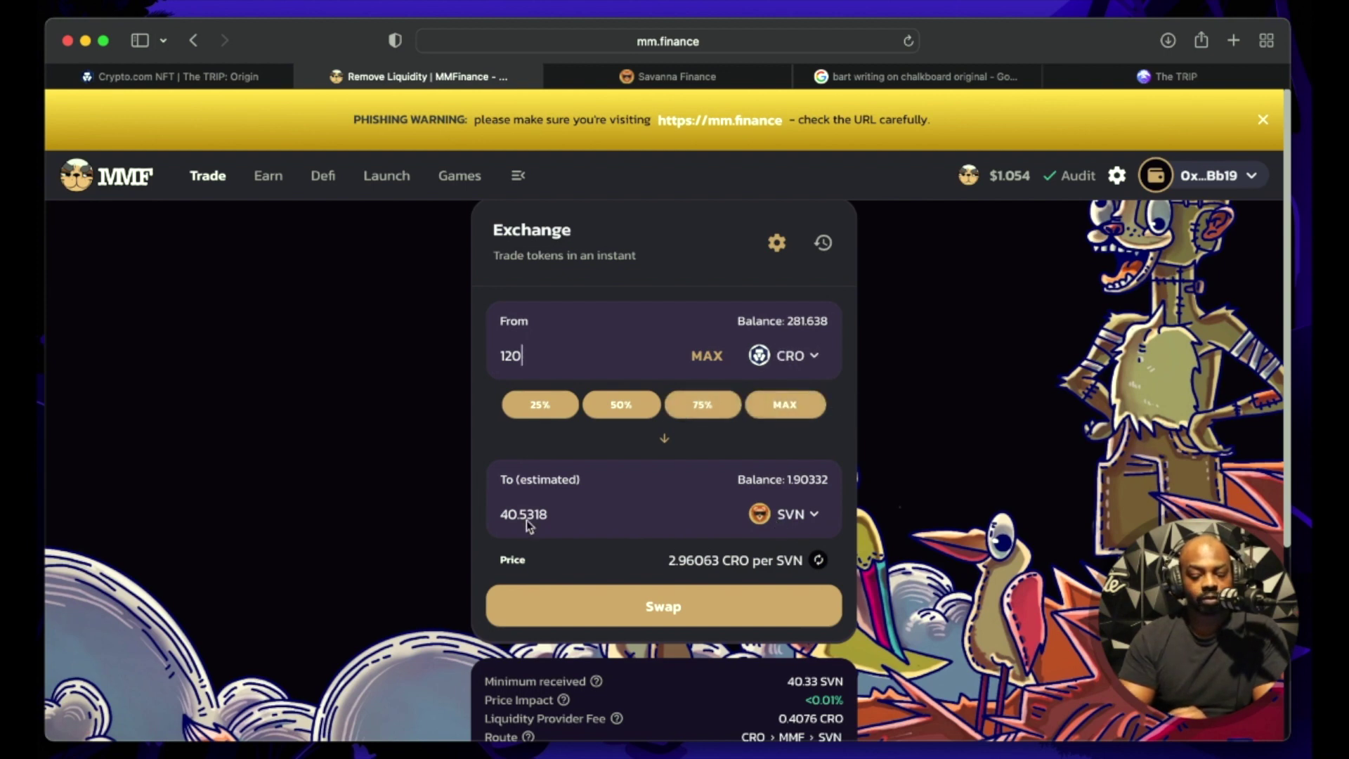
pyautogui.click(660, 613)
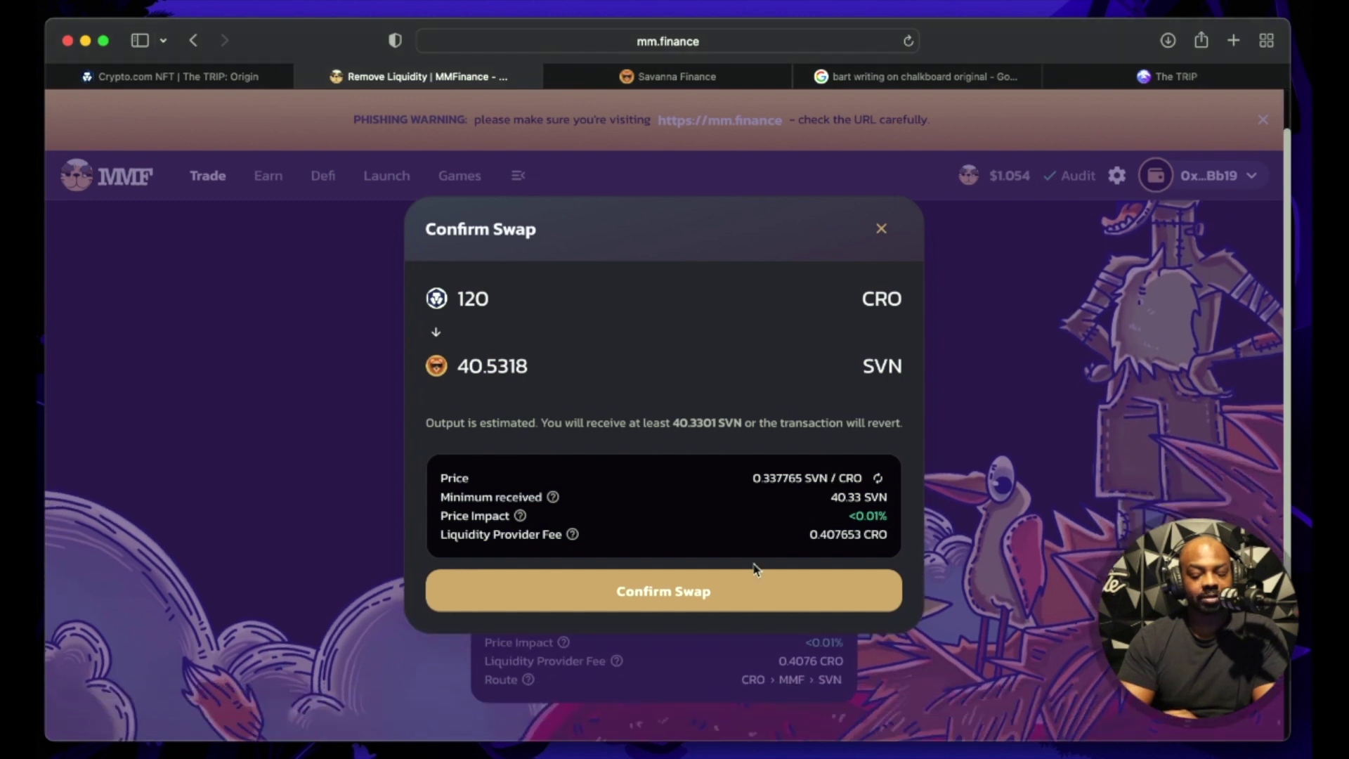
# Confirm the 120 CRO to SVN swap, swap another 120 CRO for MMF, then reopen Liquidity
pyautogui.click(735, 602)
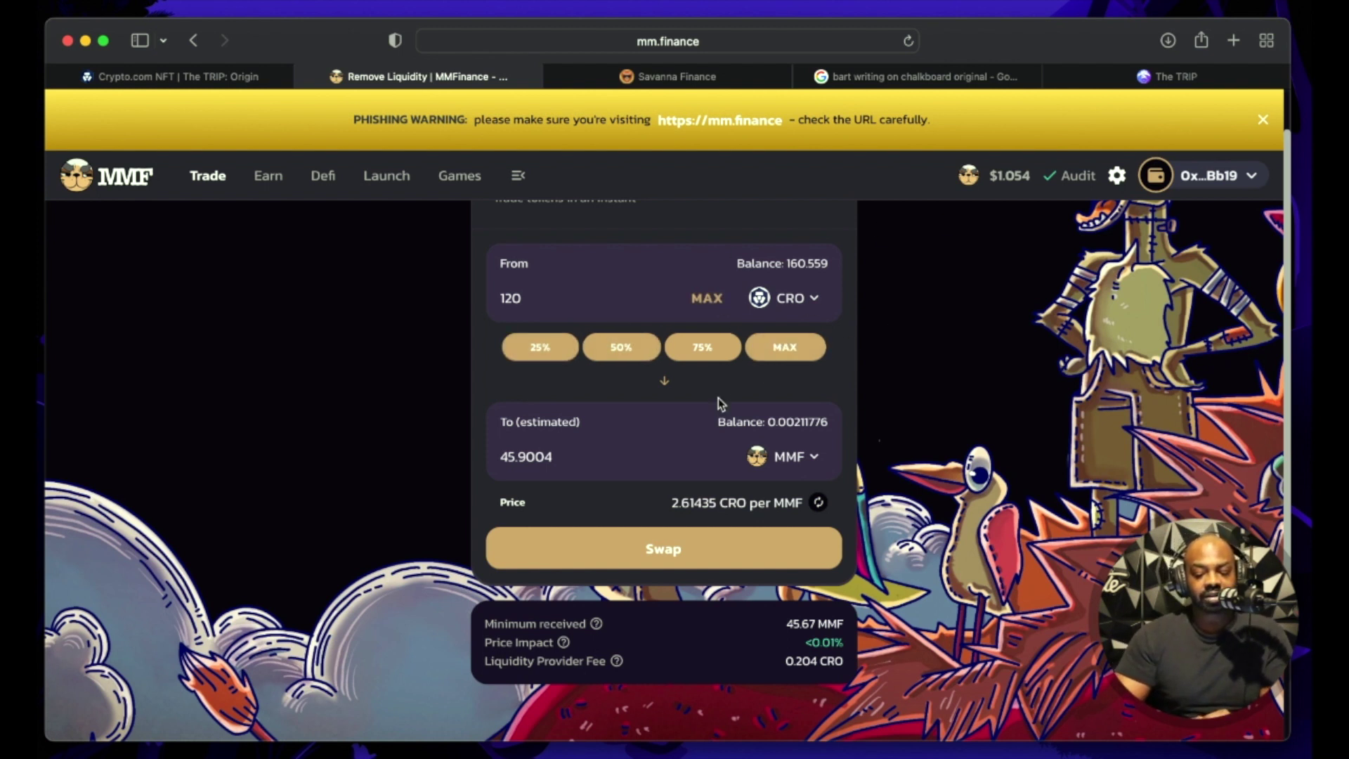
pyautogui.click(738, 555)
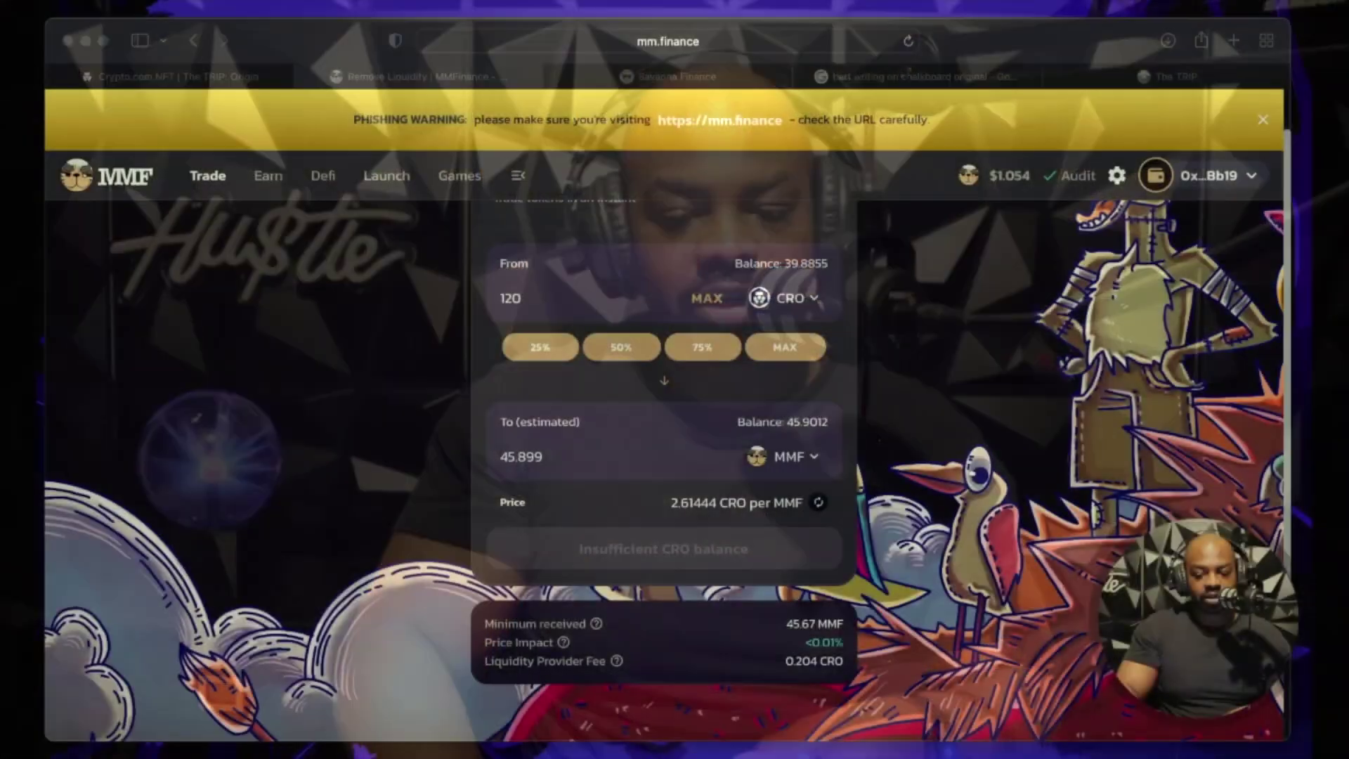
pyautogui.scroll(2, 536, 512)
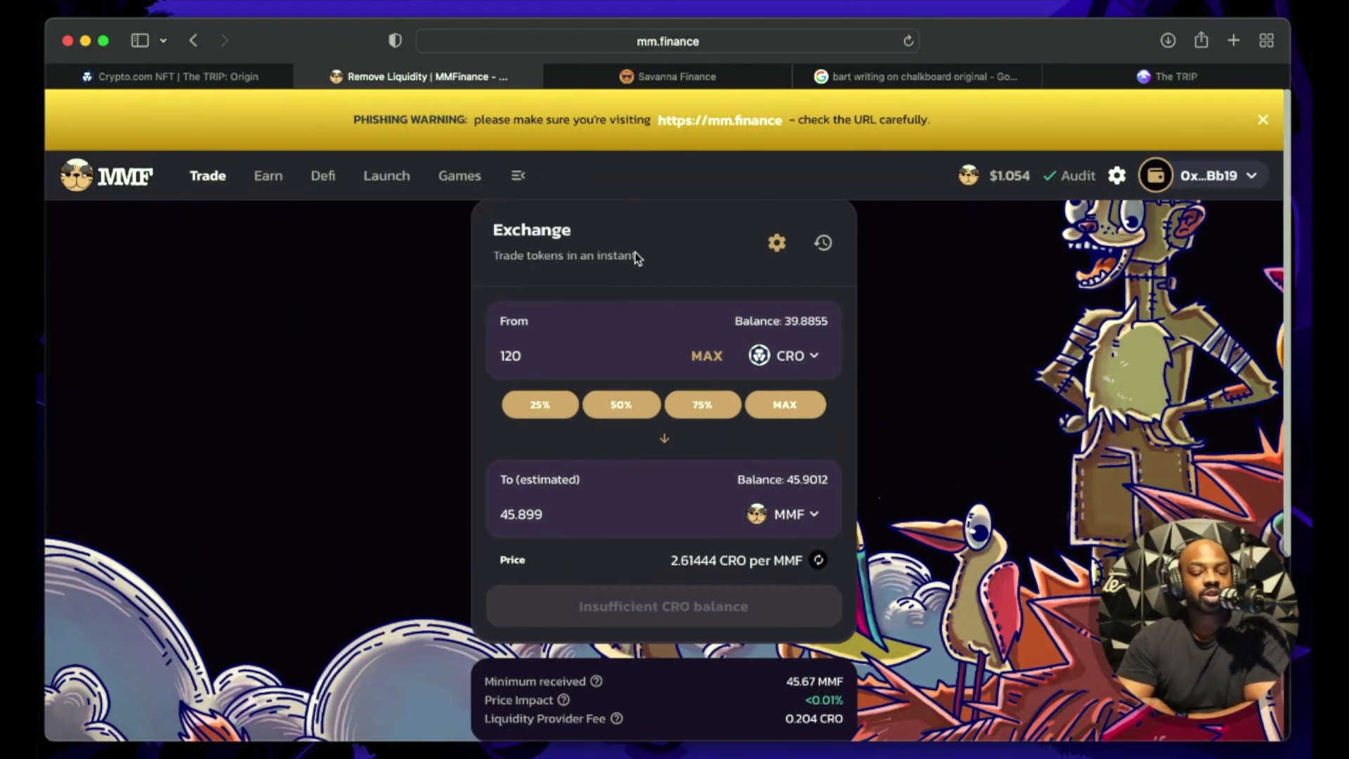
pyautogui.moveTo(202, 192)
pyautogui.moveTo(265, 181)
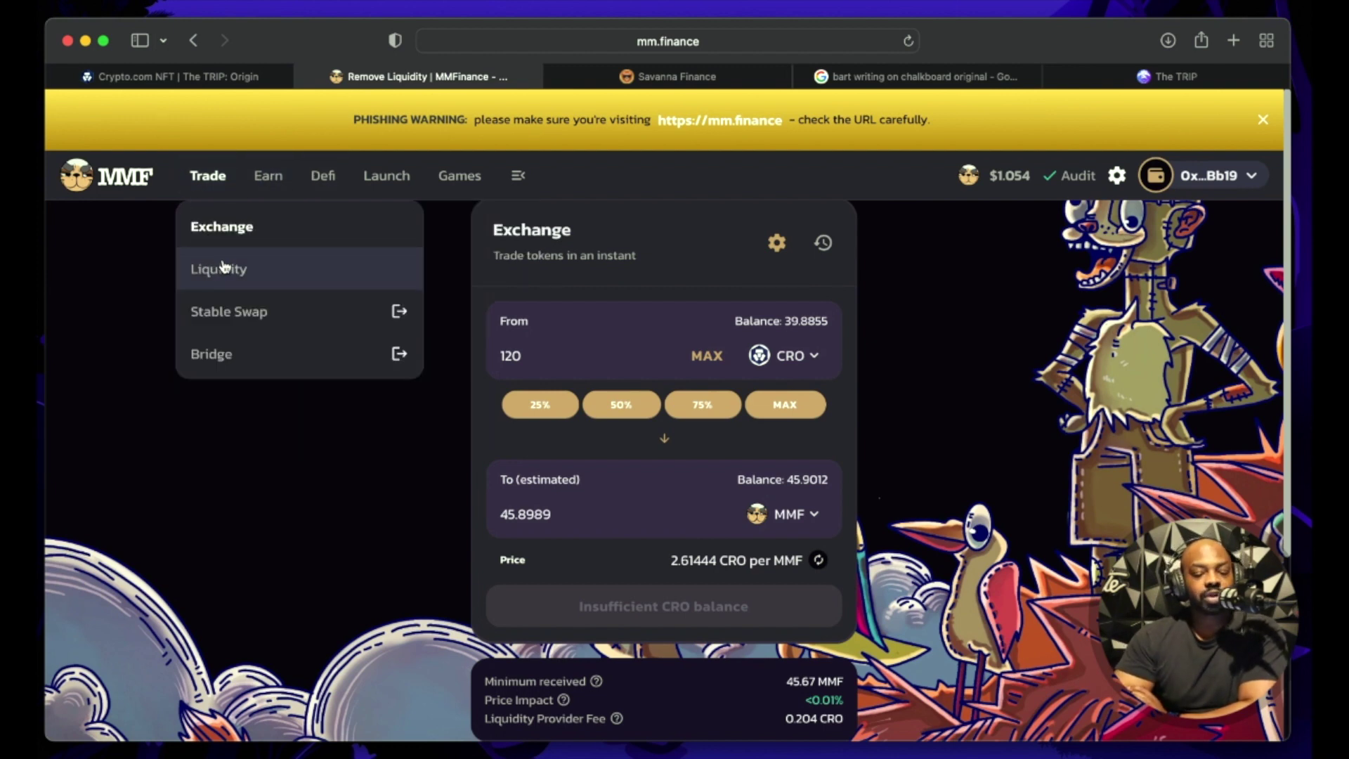
pyautogui.click(209, 271)
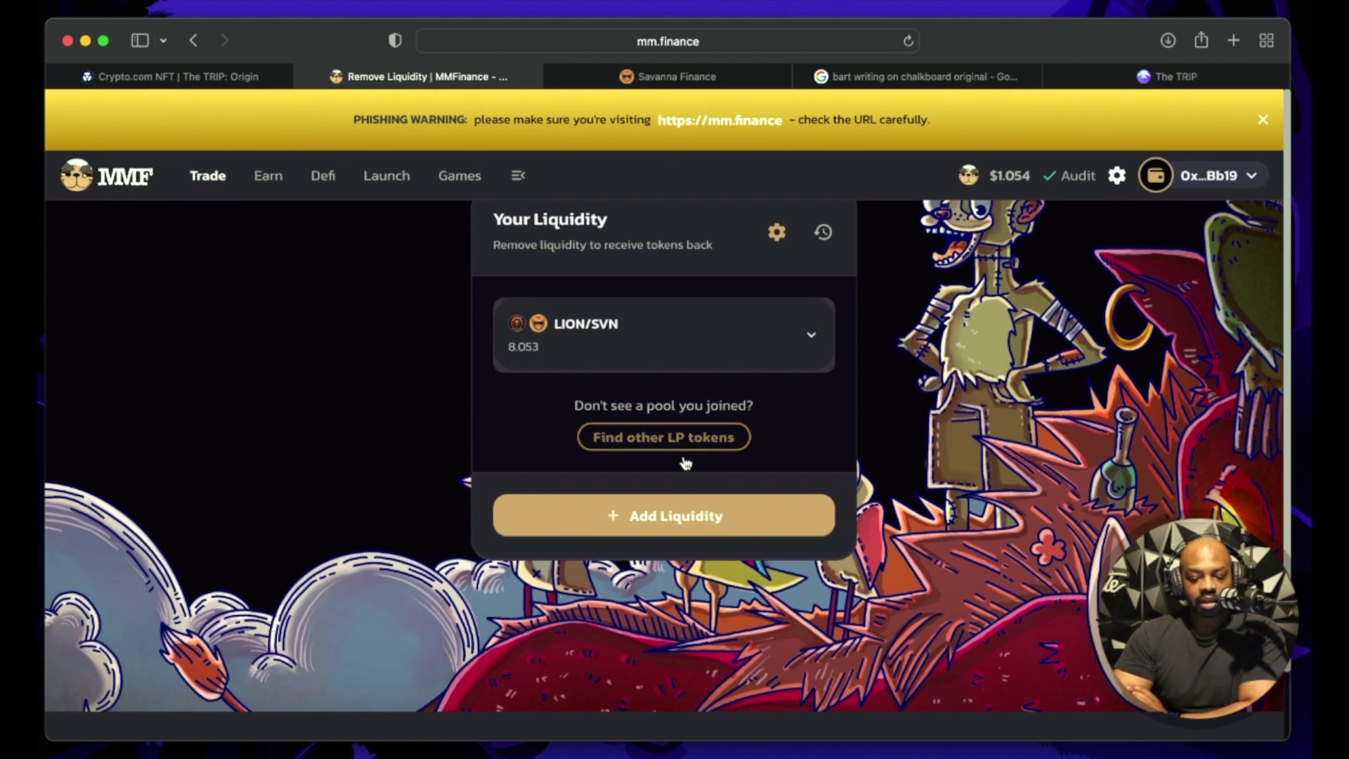
# Start an SVN/MMF Add Liquidity deposit pairing 40.7018 SVN with the full 45.9012 MMF
pyautogui.click(687, 518)
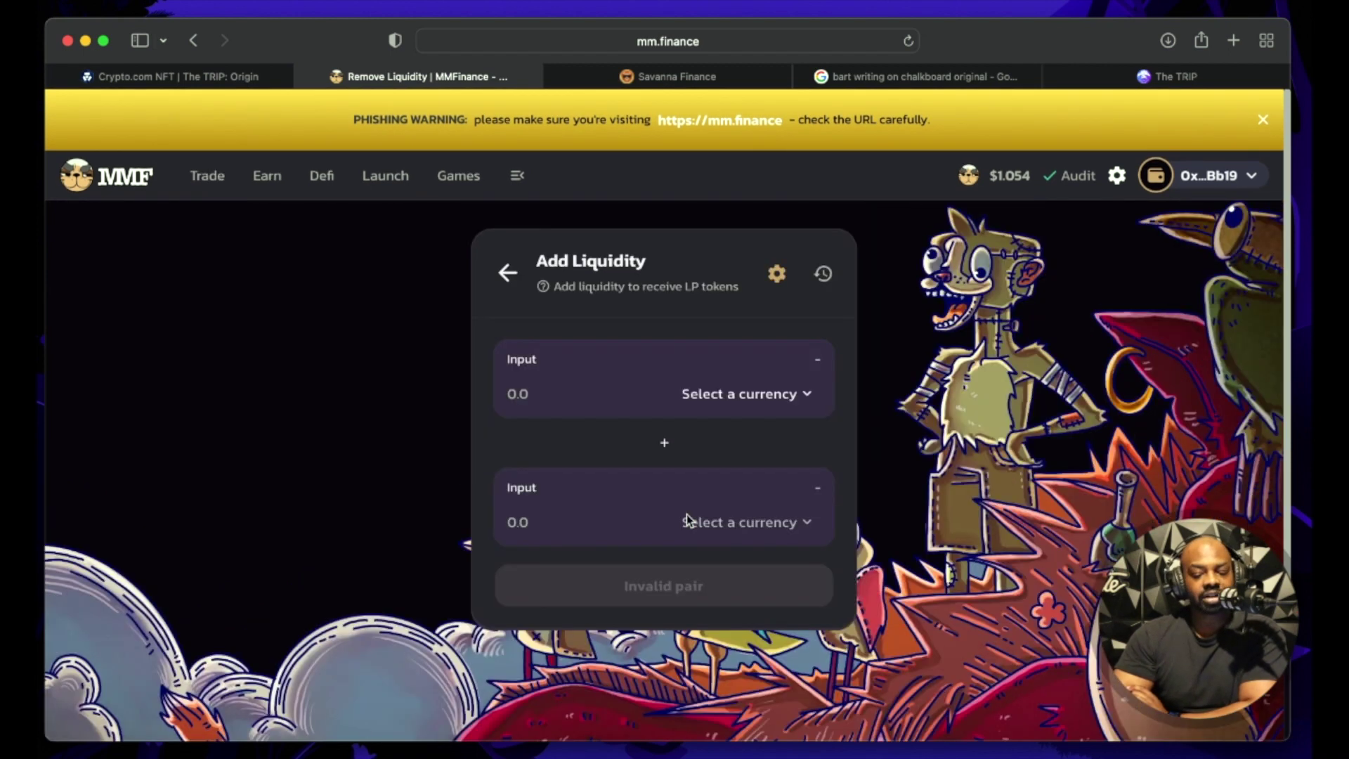
pyautogui.click(806, 394)
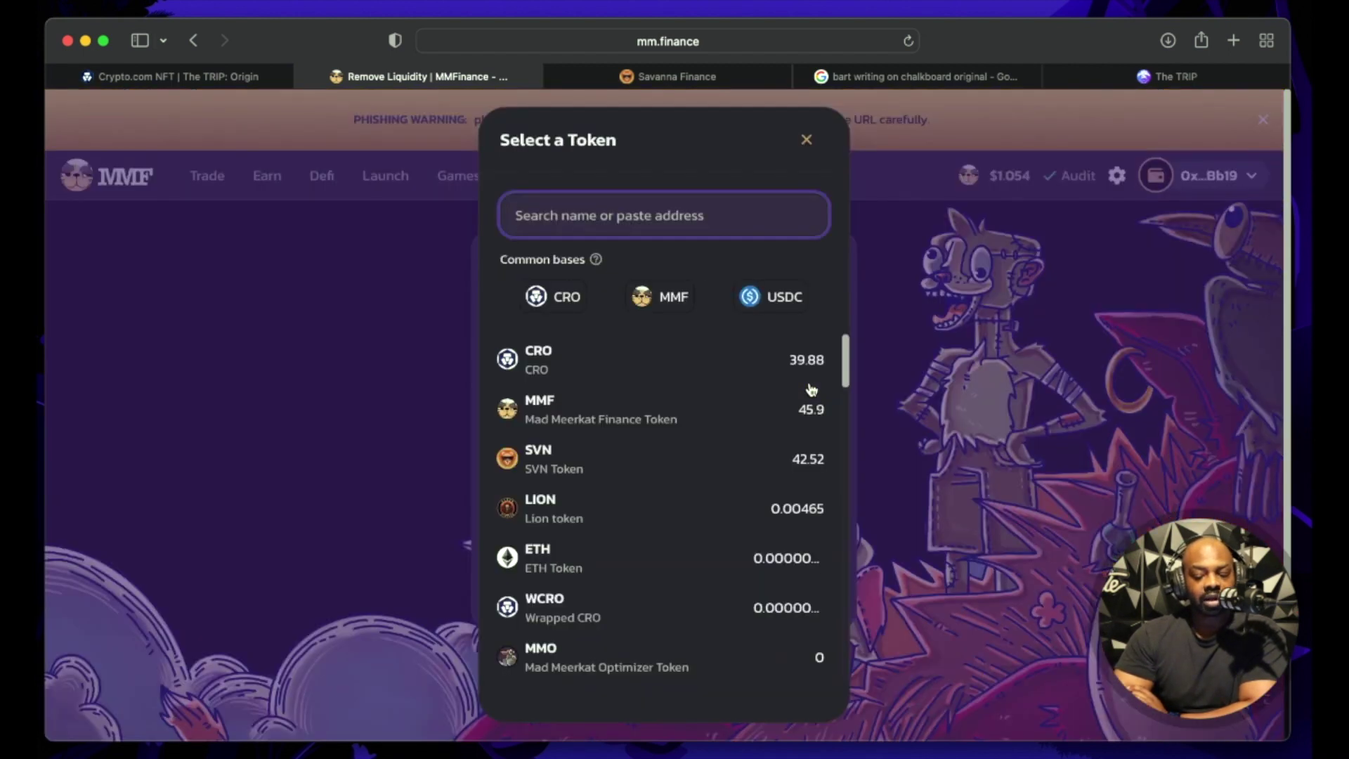
pyautogui.click(709, 80)
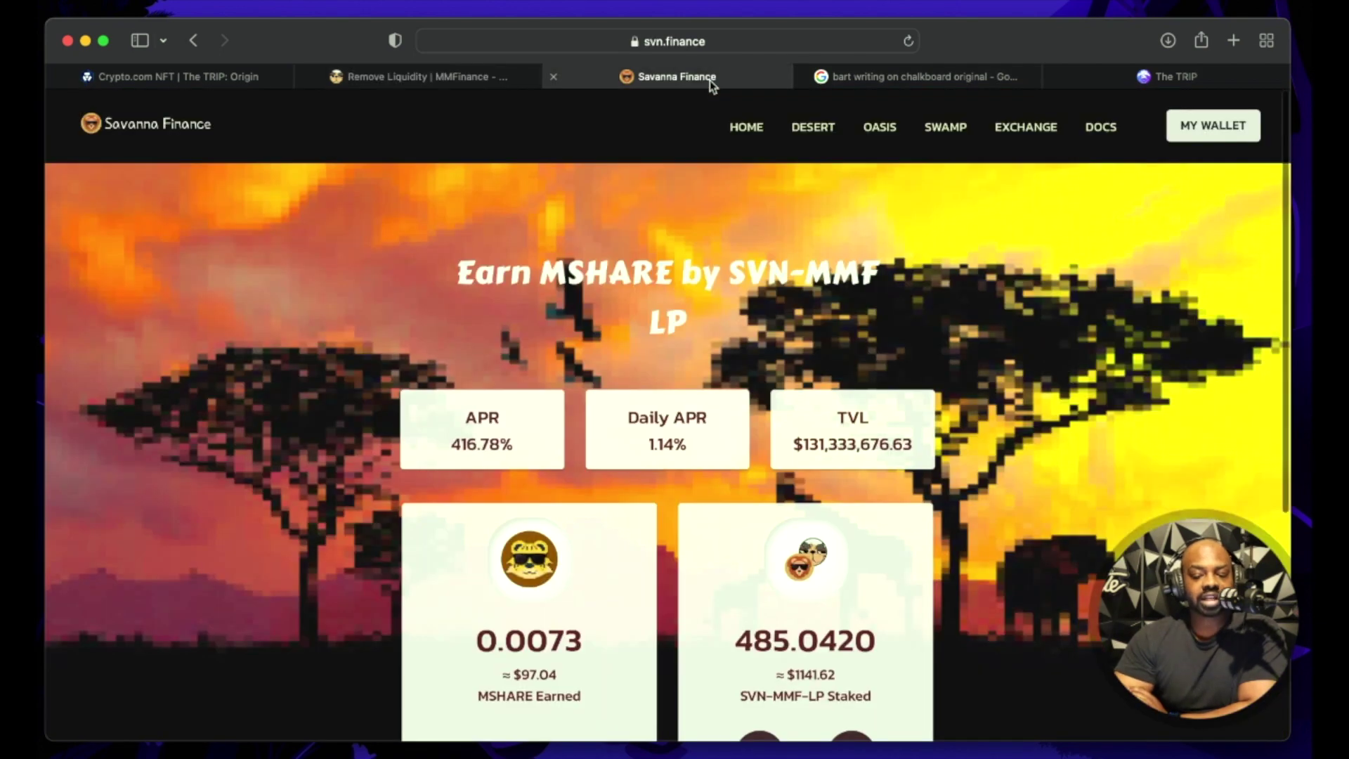
pyautogui.click(804, 76)
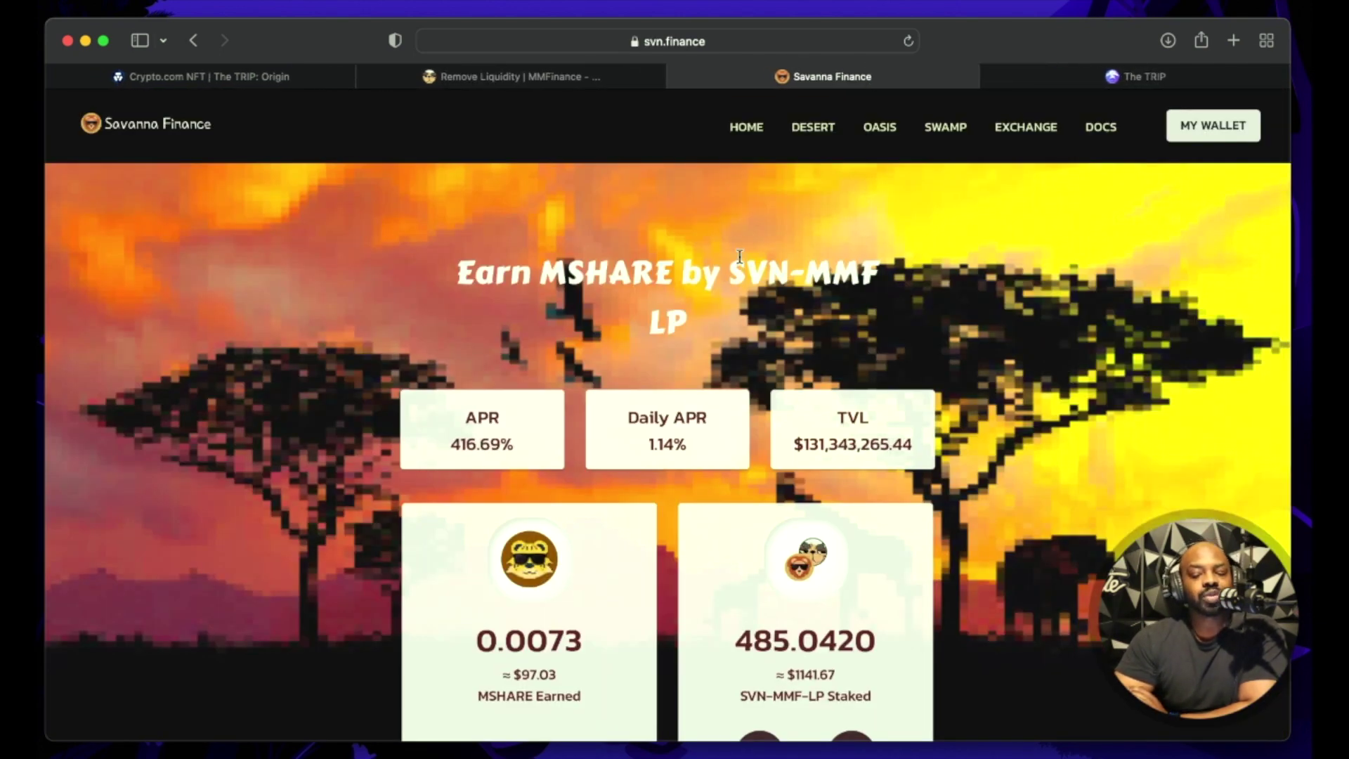
pyautogui.click(563, 74)
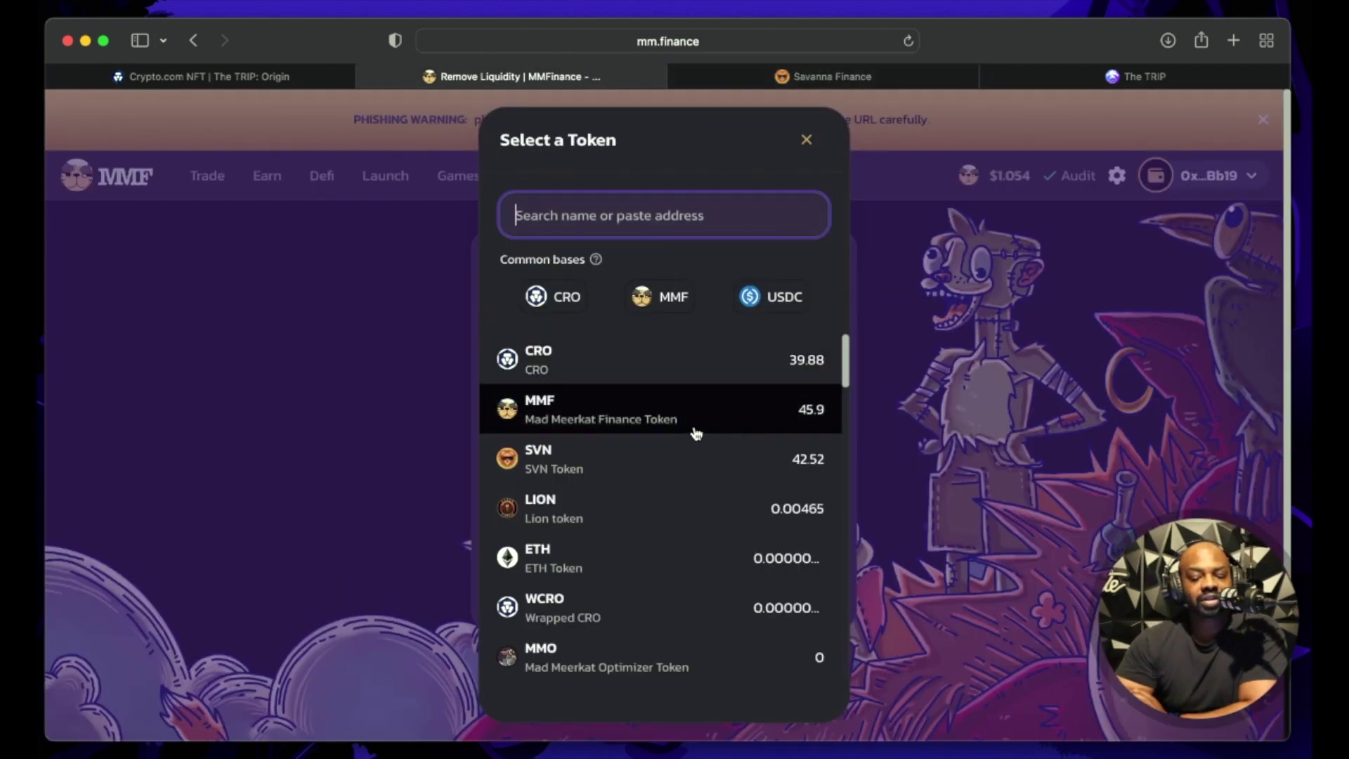
pyautogui.click(661, 479)
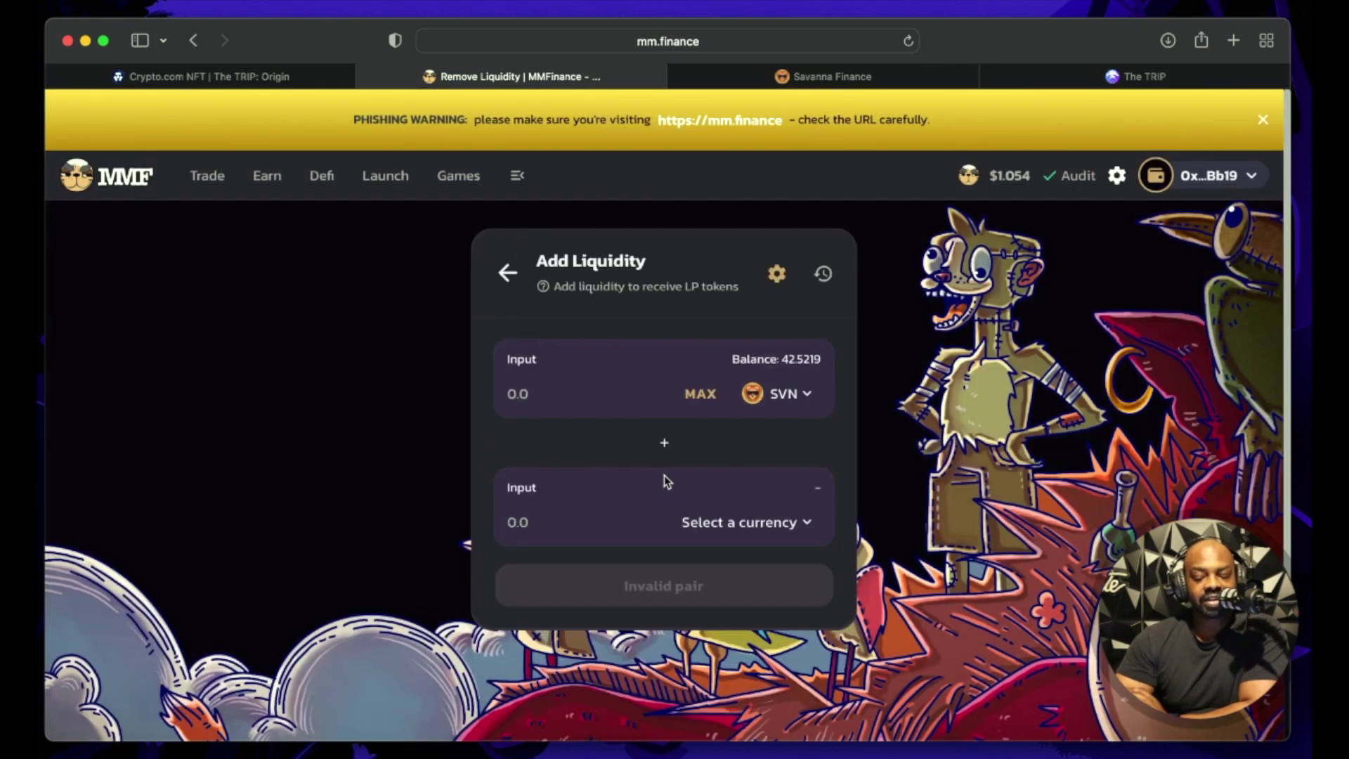
pyautogui.click(766, 520)
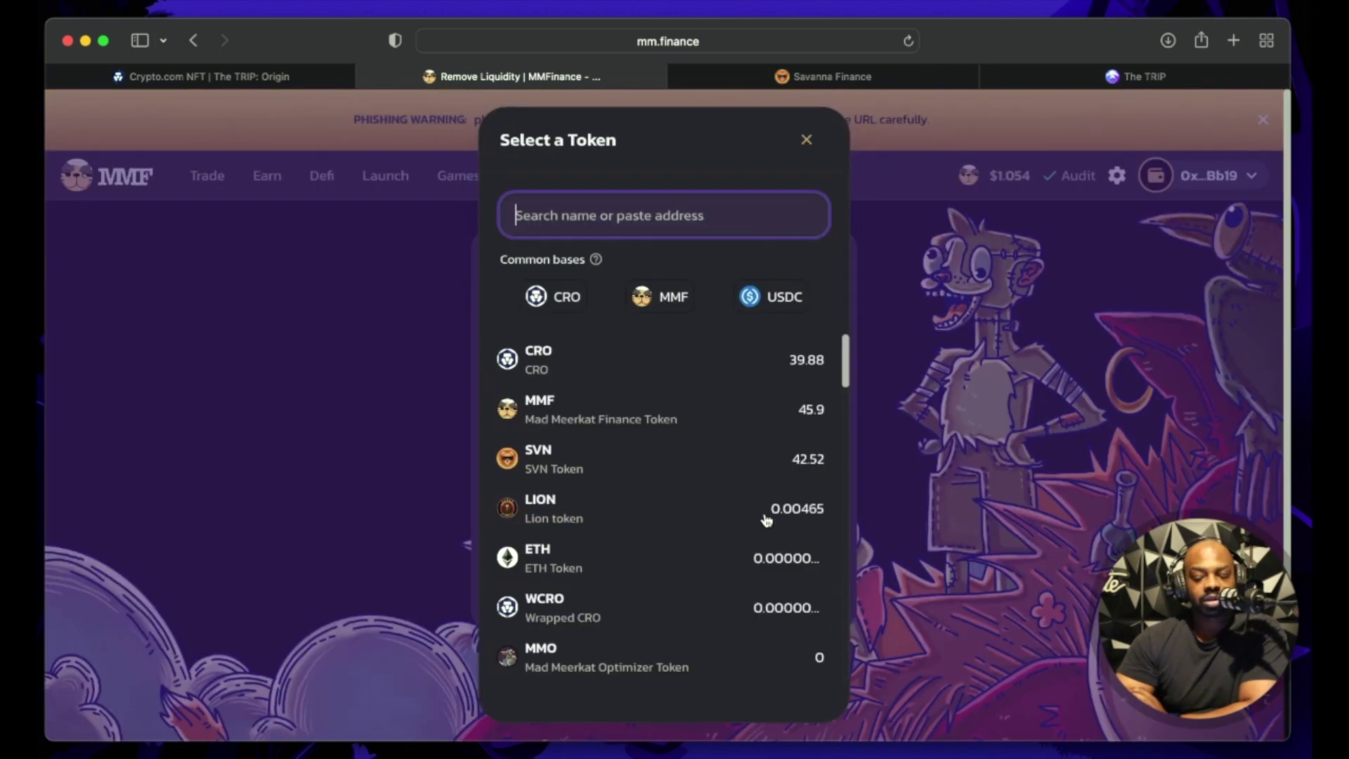
pyautogui.click(768, 412)
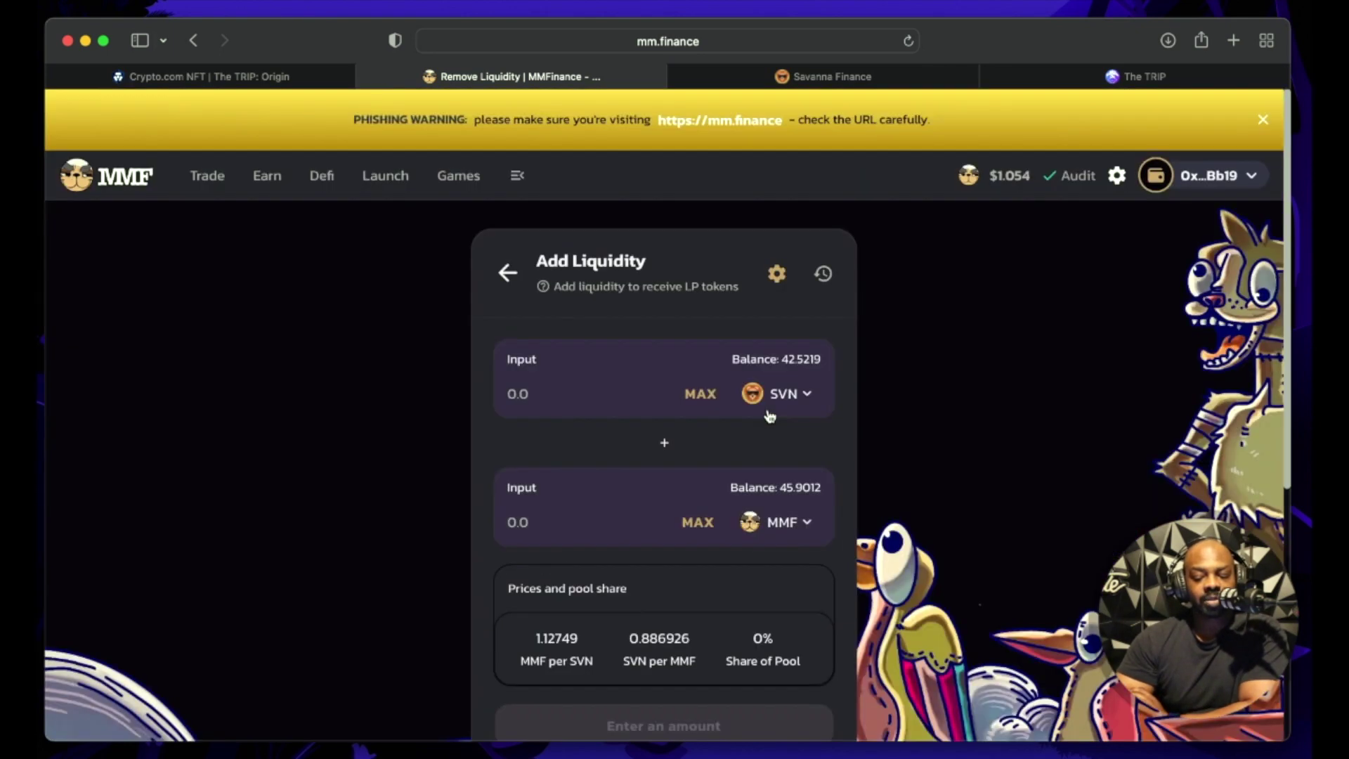
pyautogui.click(702, 398)
pyautogui.scroll(-5, 952, 426)
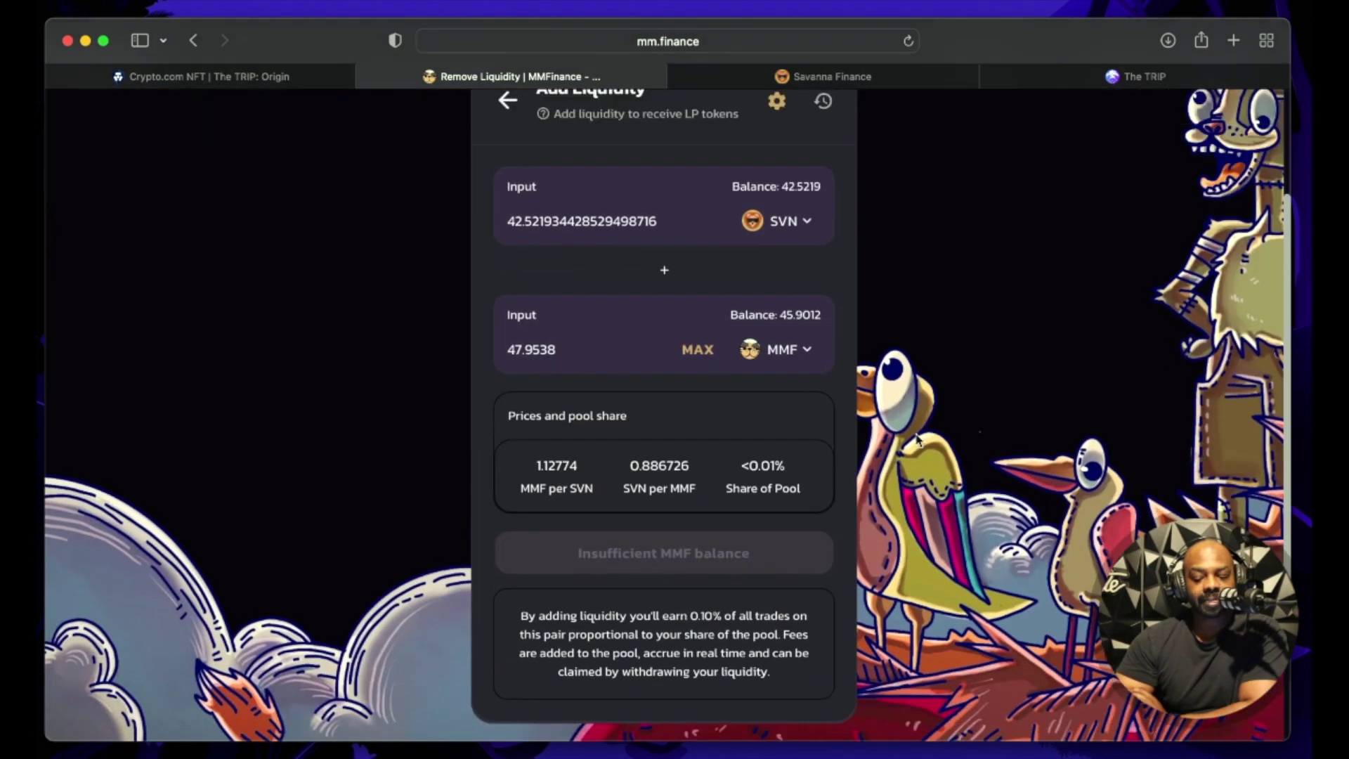
pyautogui.click(700, 357)
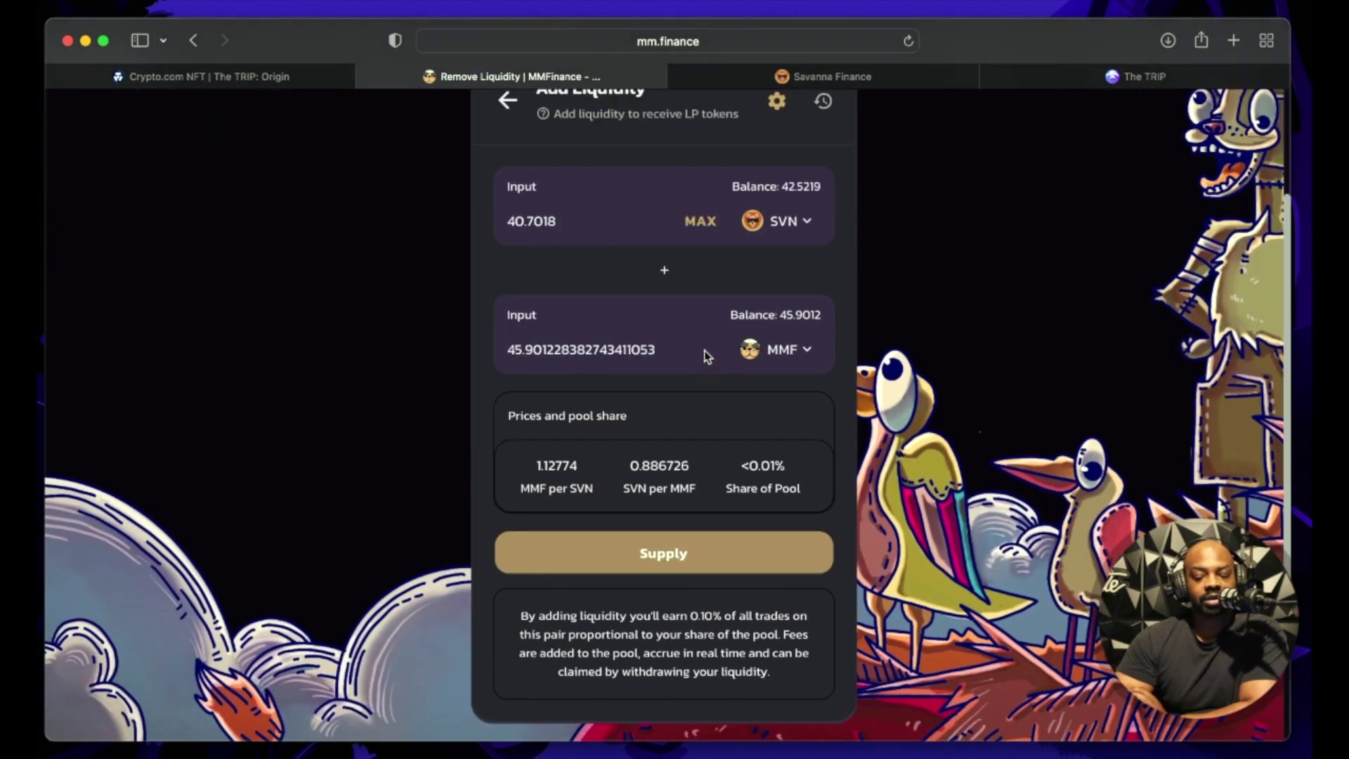
# Confirm supplying the SVN and MMF, receiving 40.94 SVN-MMF LP tokens
pyautogui.click(660, 571)
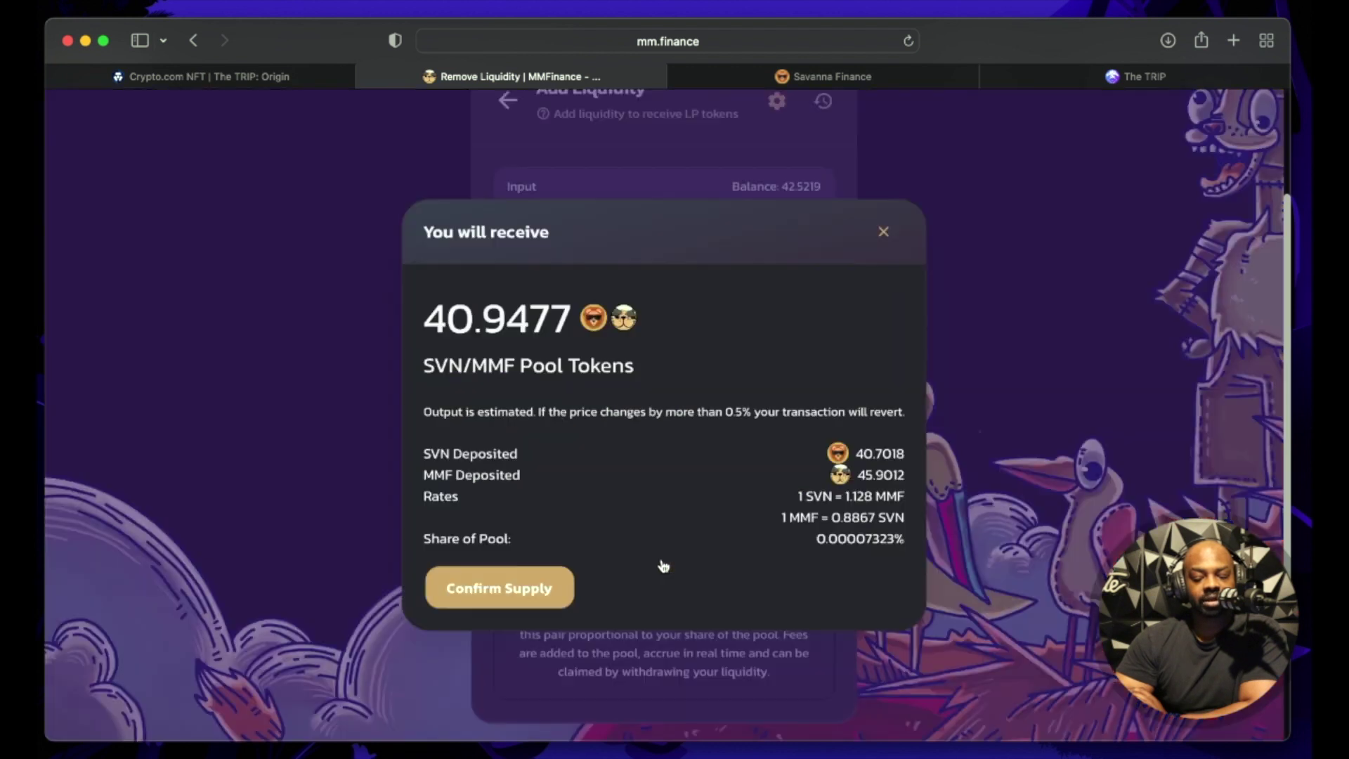
pyautogui.click(537, 592)
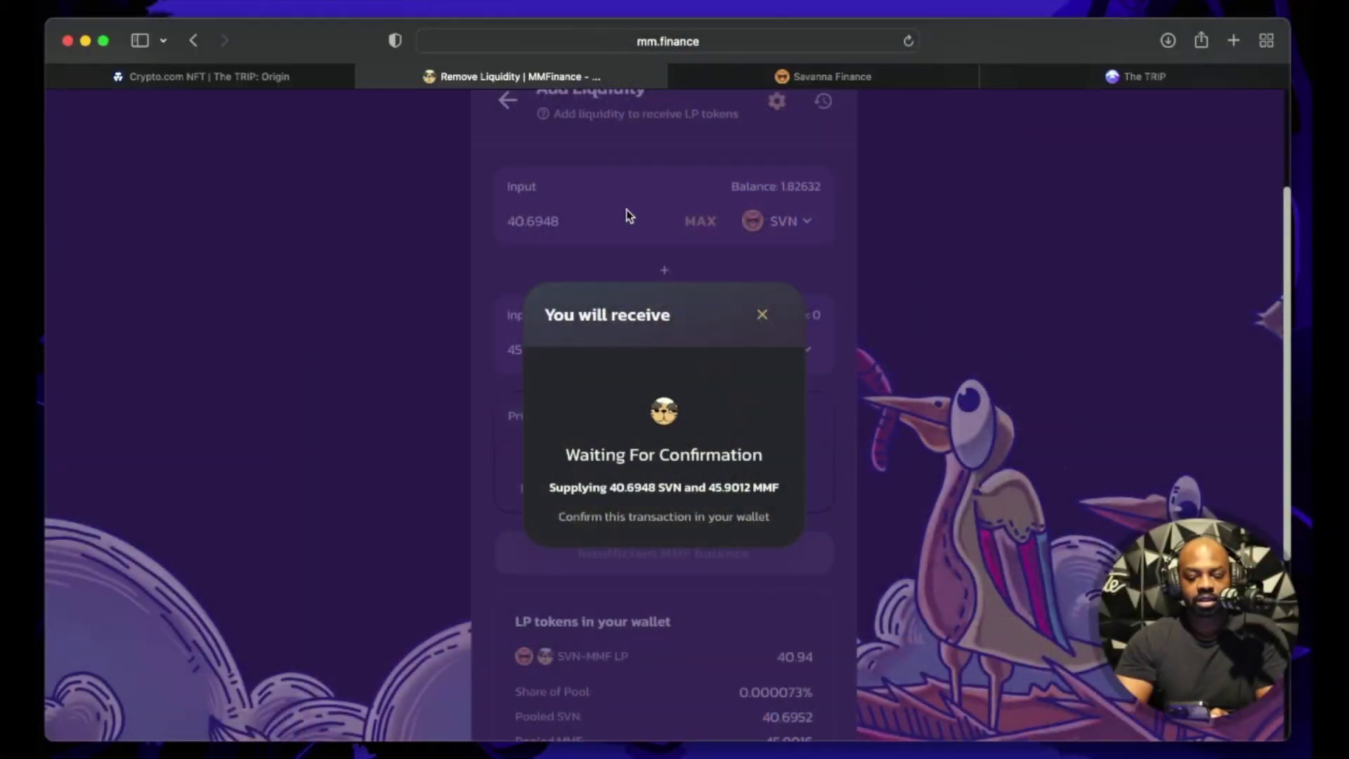
pyautogui.click(763, 310)
pyautogui.scroll(-3, 863, 353)
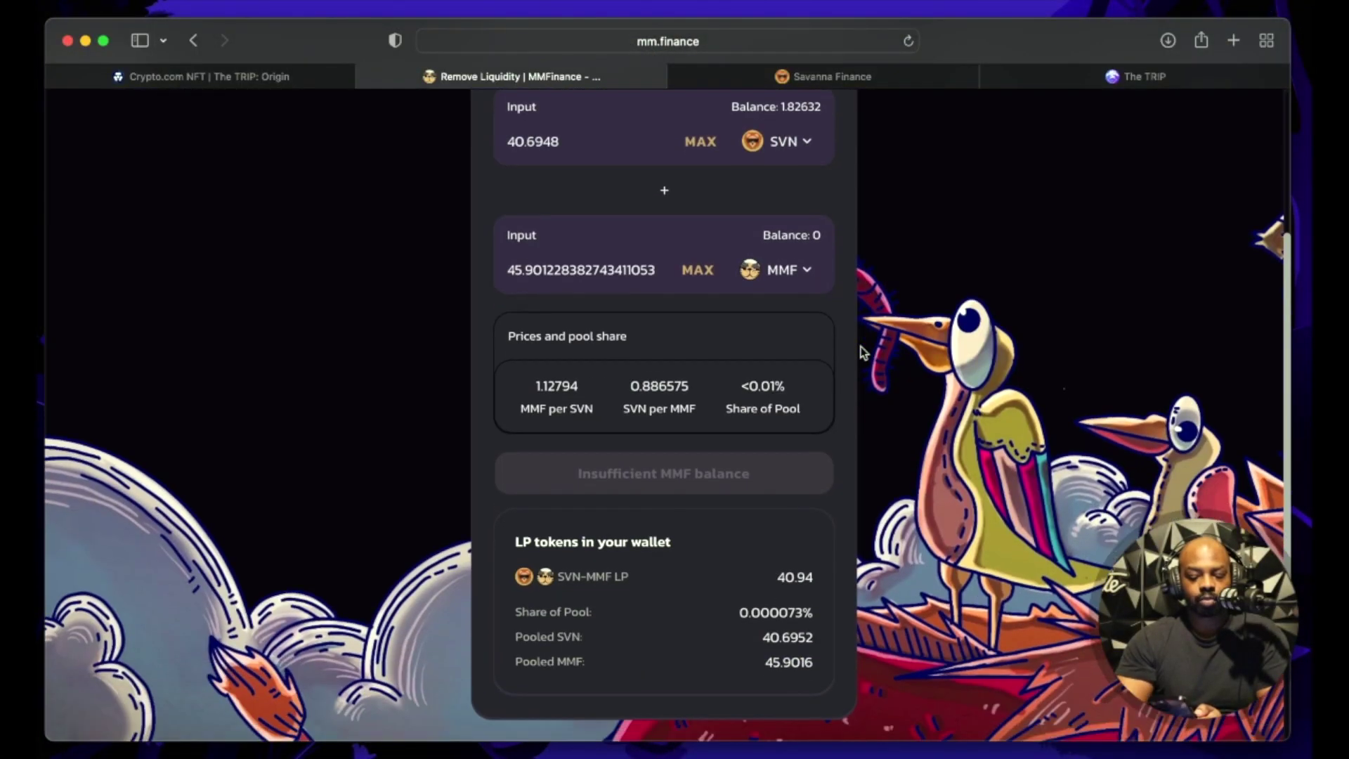
pyautogui.scroll(-2, 618, 562)
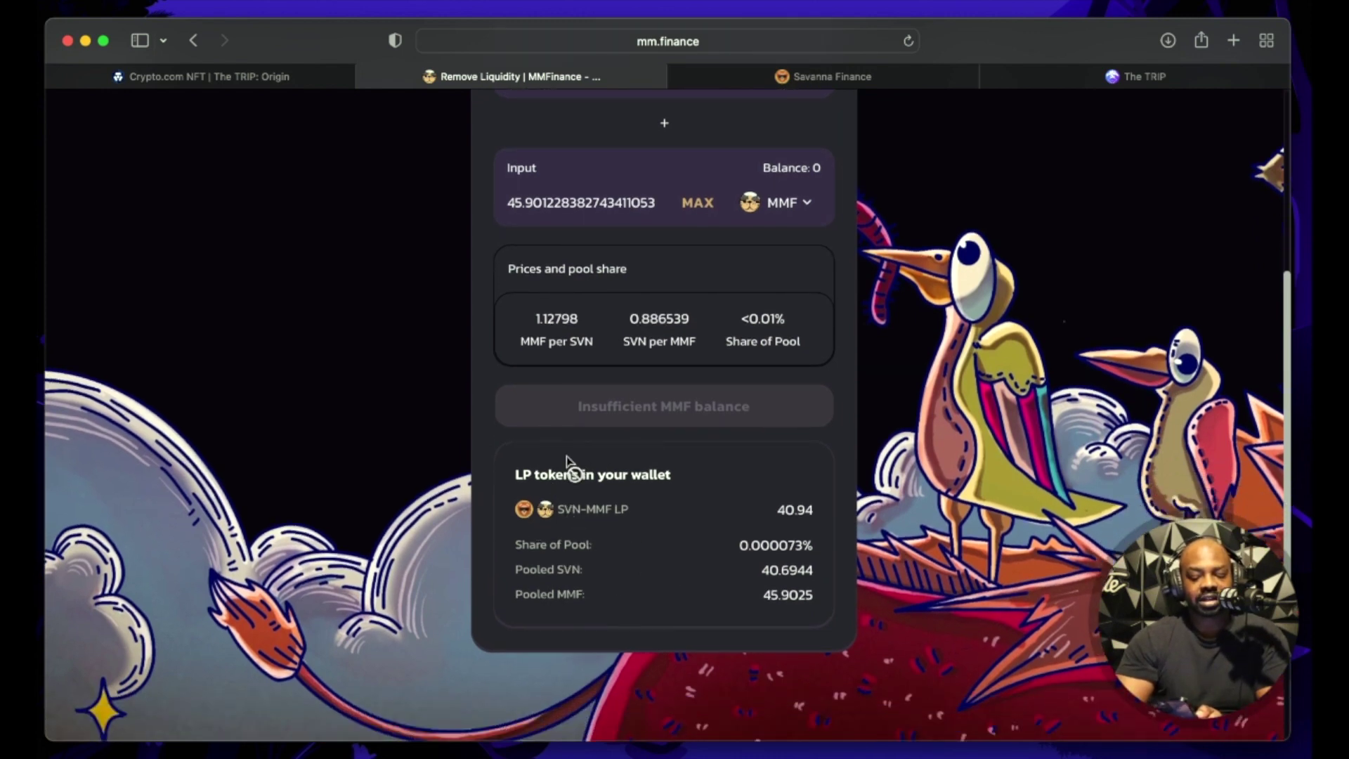
# Claim the 0.0073 MSHARE earned on the SVN-MMF-LP farm and wait until it reads 0.0000
pyautogui.click(858, 75)
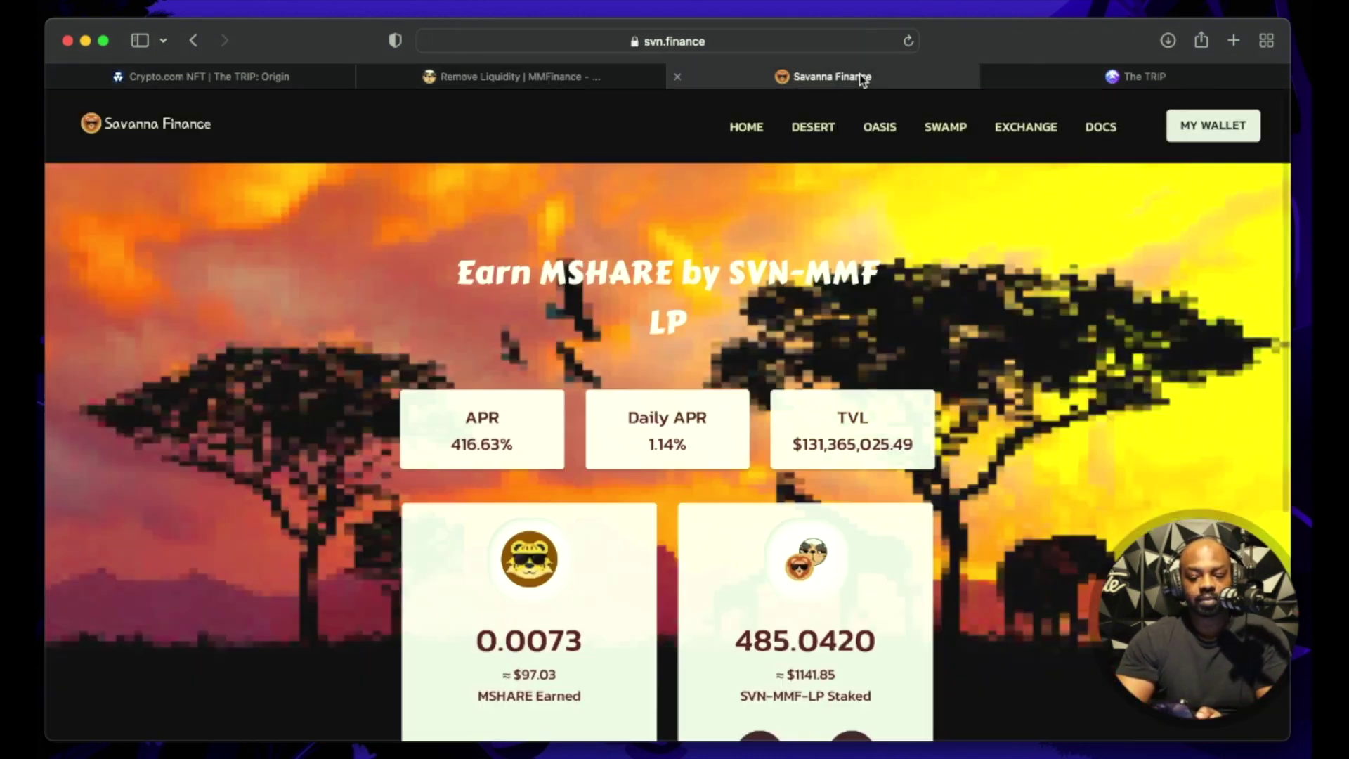
pyautogui.scroll(-5, 852, 309)
pyautogui.scroll(3, 850, 326)
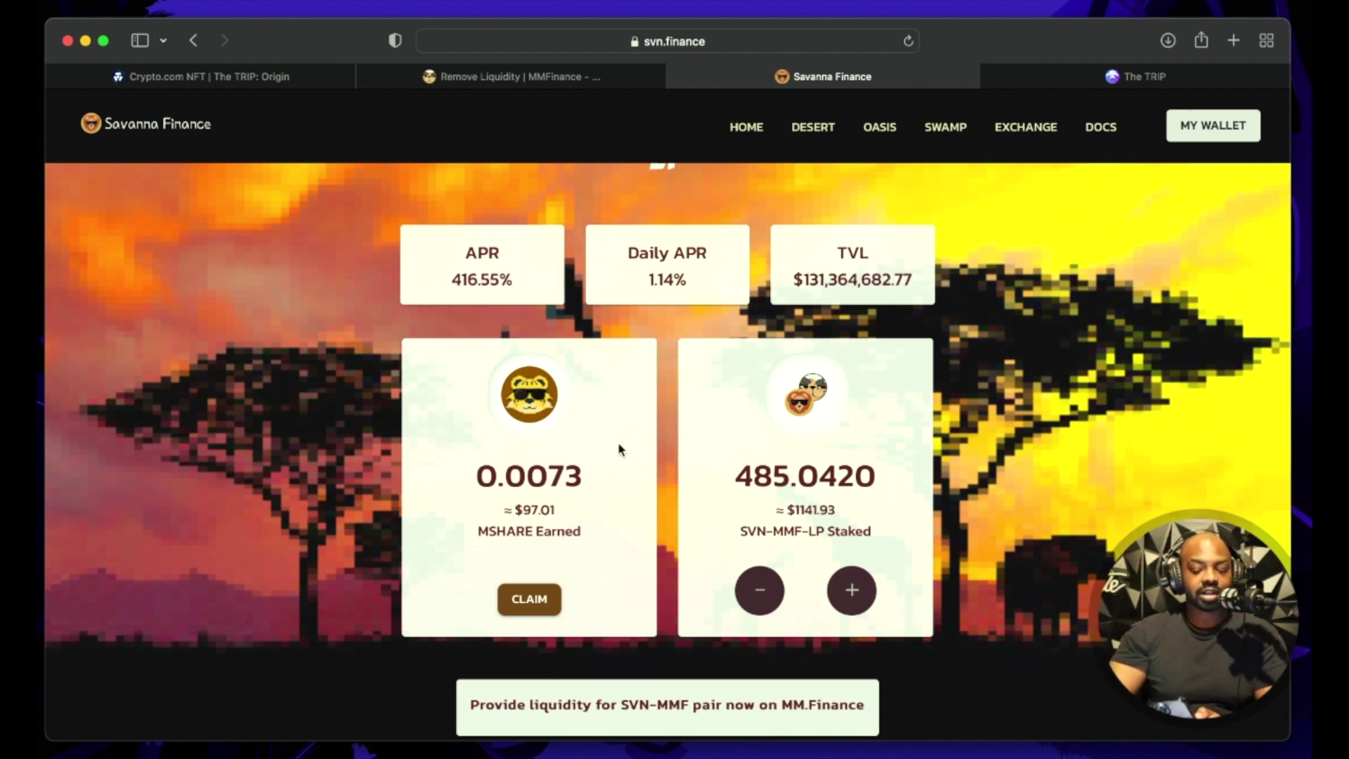
pyautogui.scroll(-2, 618, 442)
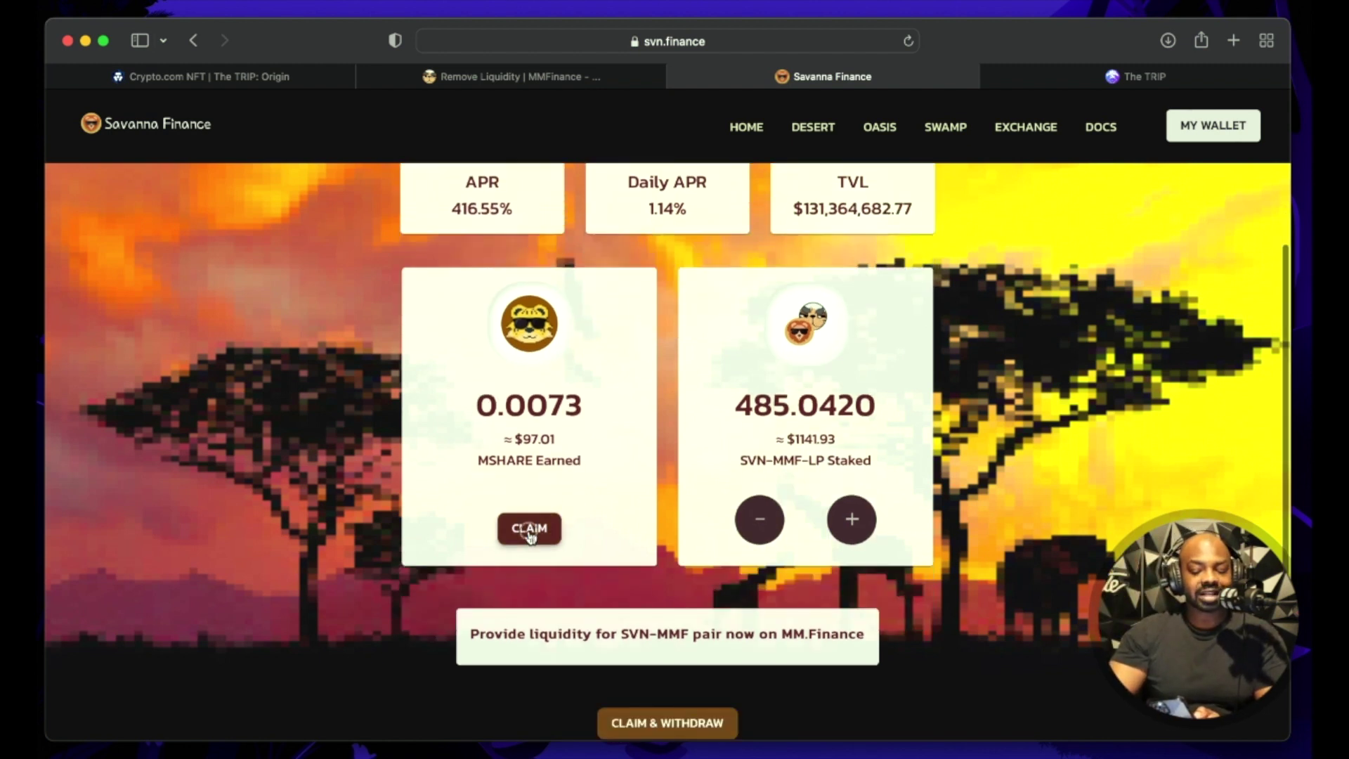
pyautogui.click(529, 533)
pyautogui.scroll(-2, 661, 473)
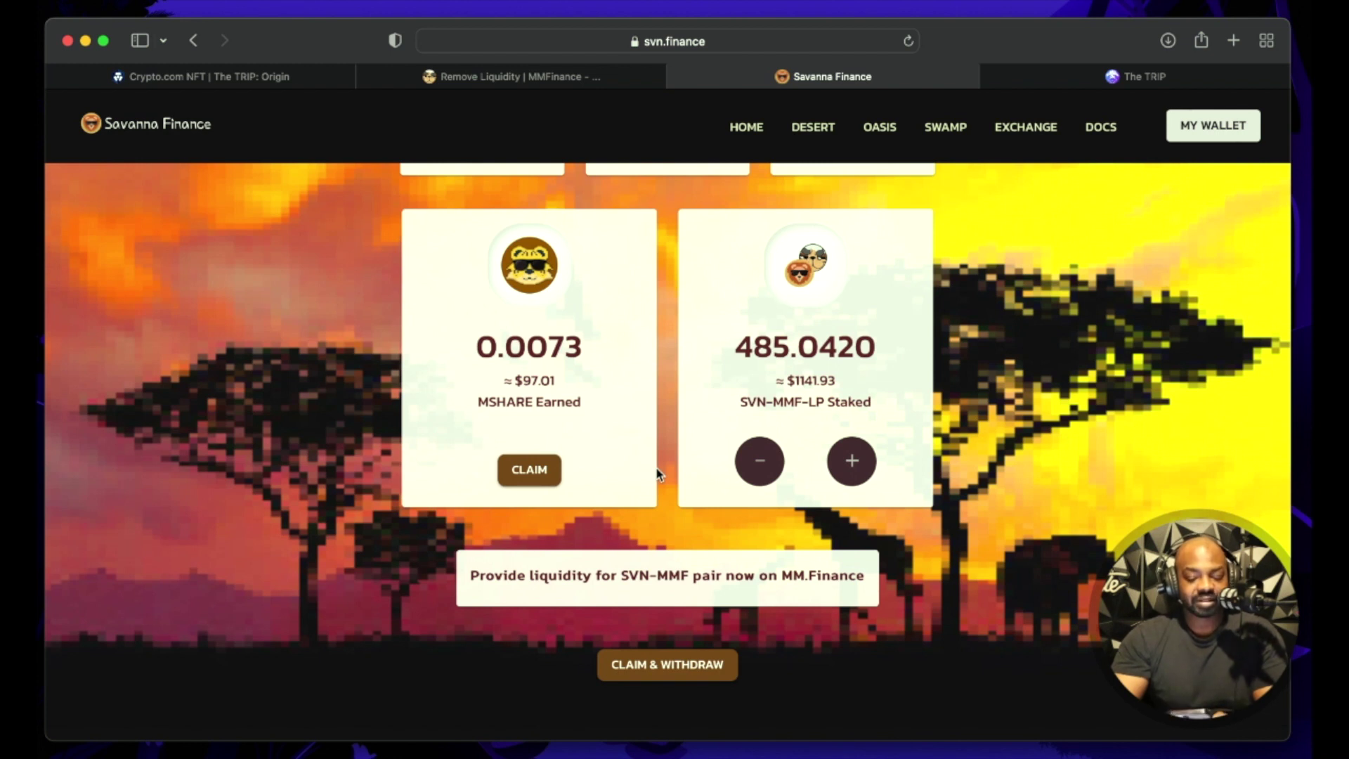
pyautogui.scroll(1, 652, 475)
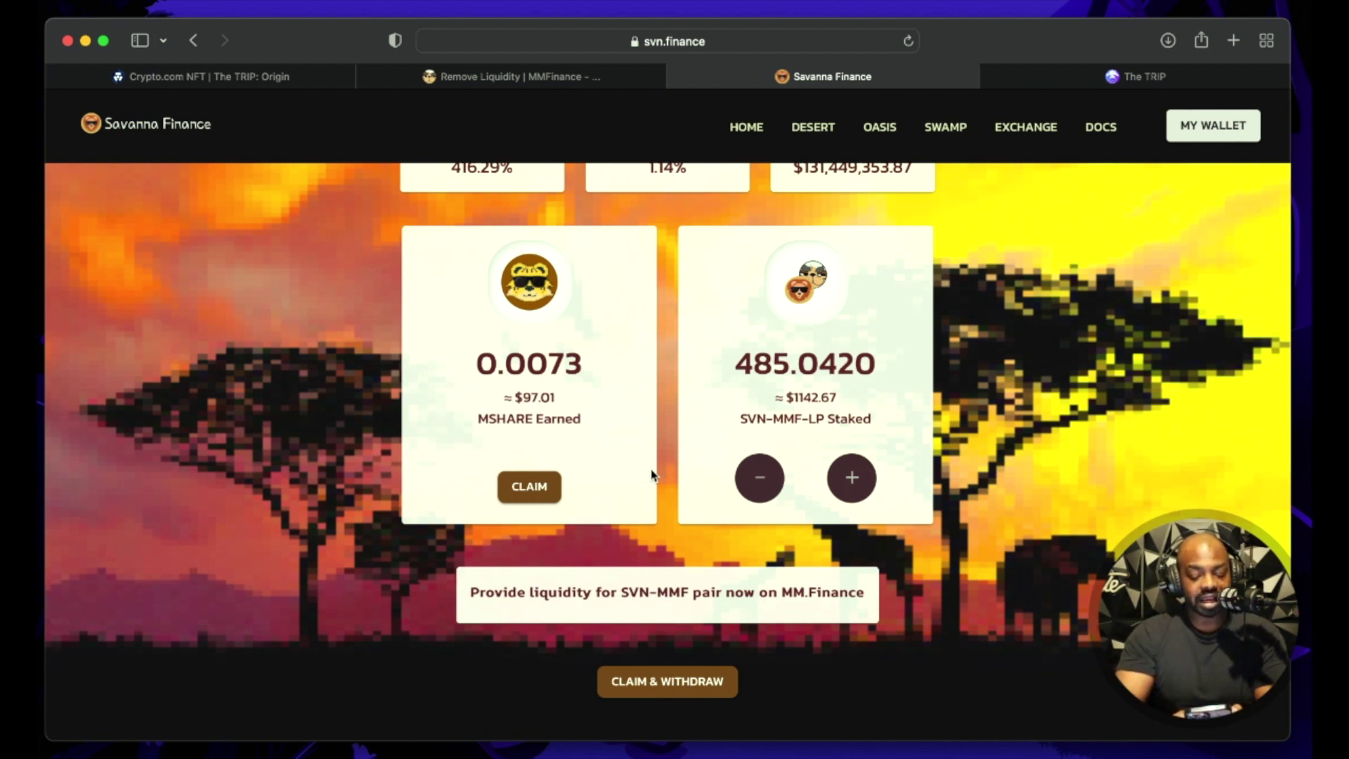
pyautogui.scroll(1, 651, 473)
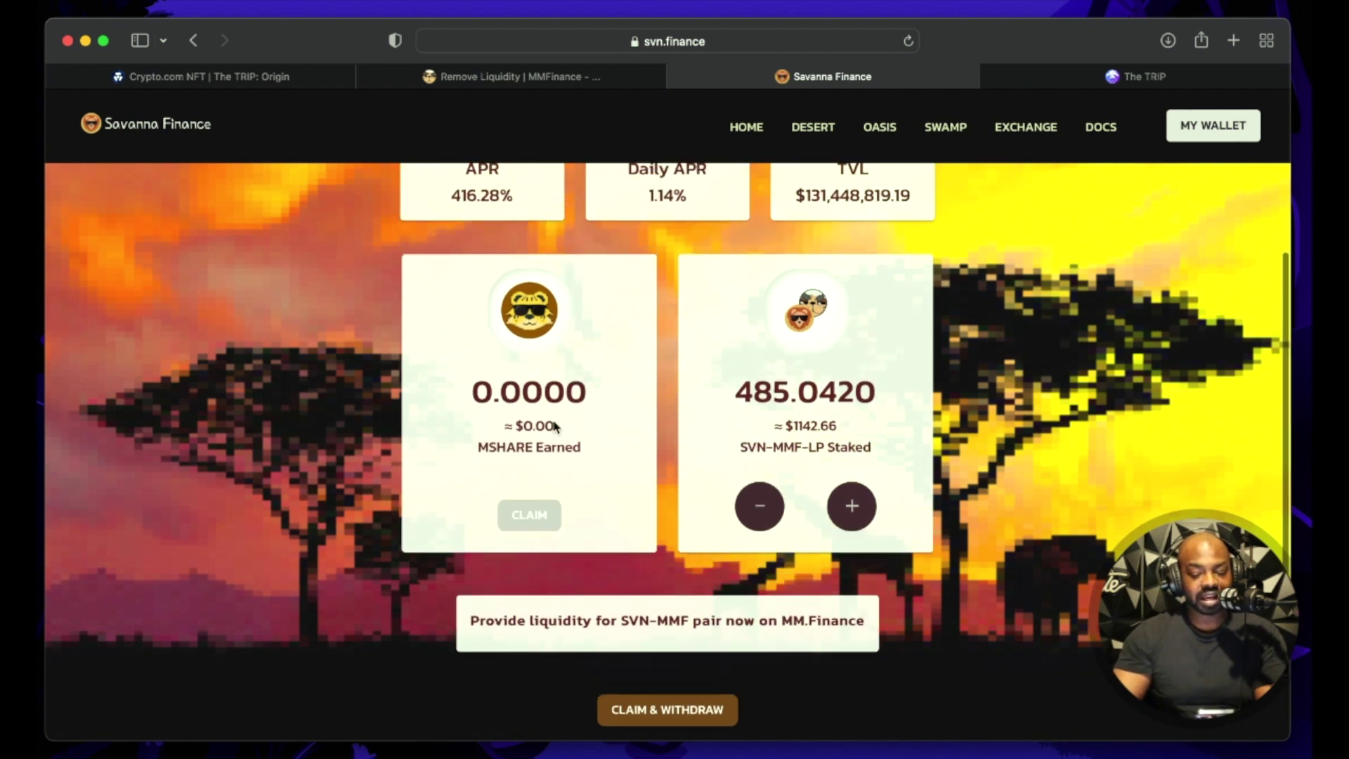
pyautogui.scroll(3, 568, 455)
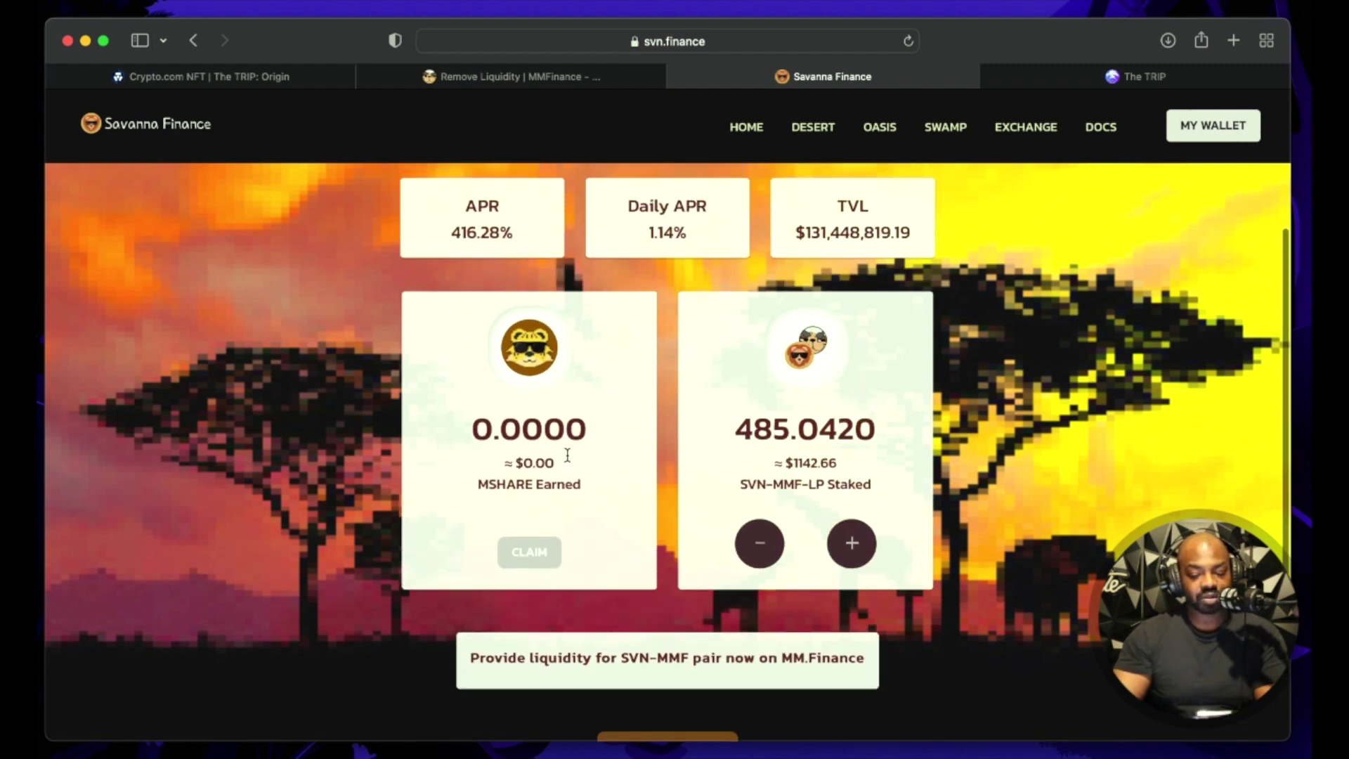
pyautogui.scroll(-5, 773, 383)
pyautogui.scroll(1, 777, 378)
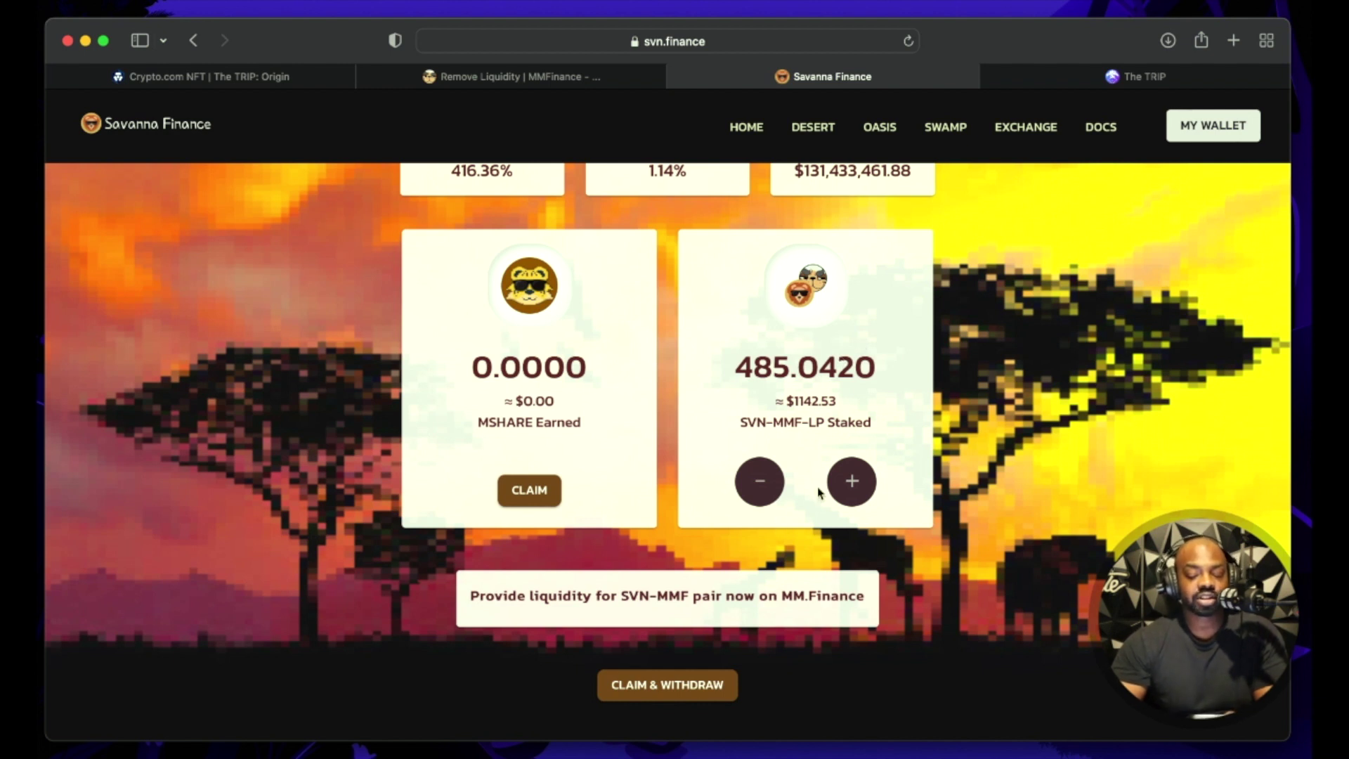
pyautogui.scroll(-2, 819, 492)
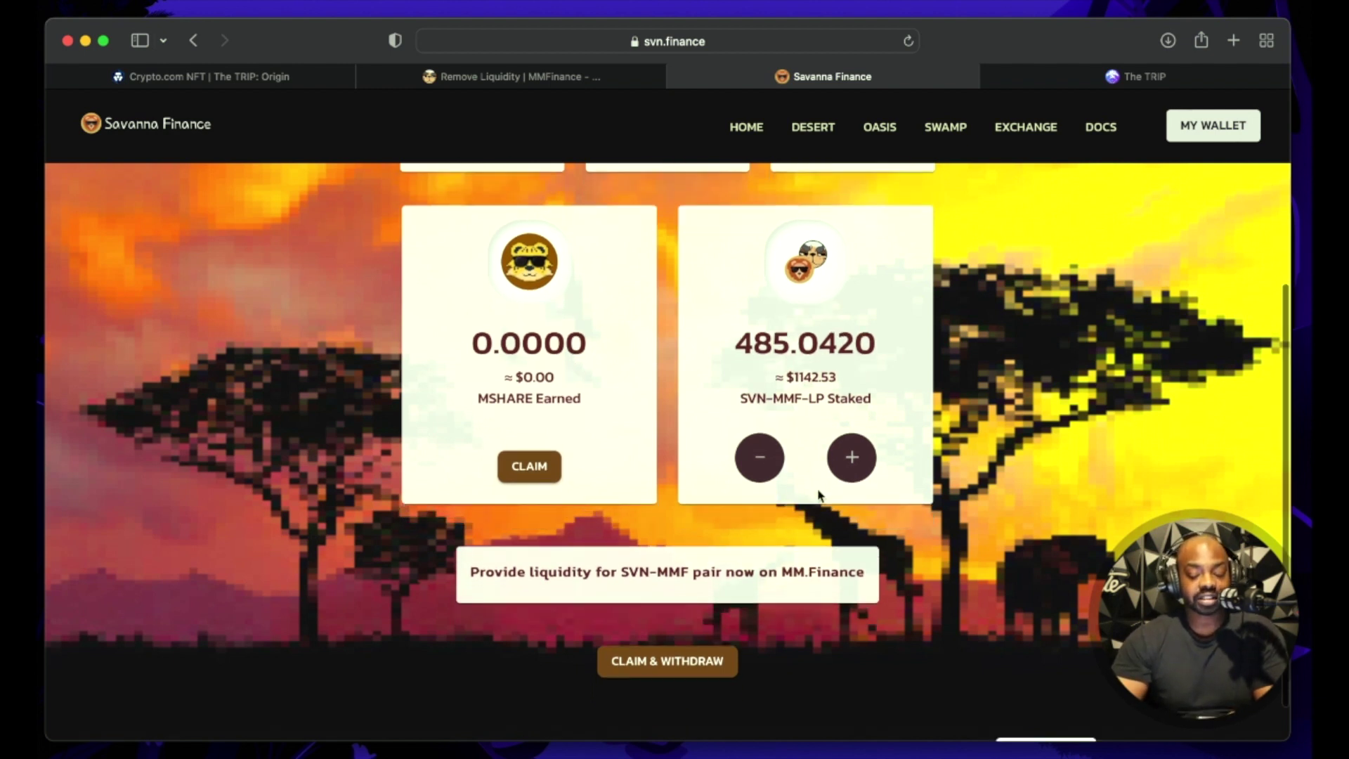
pyautogui.scroll(2, 820, 487)
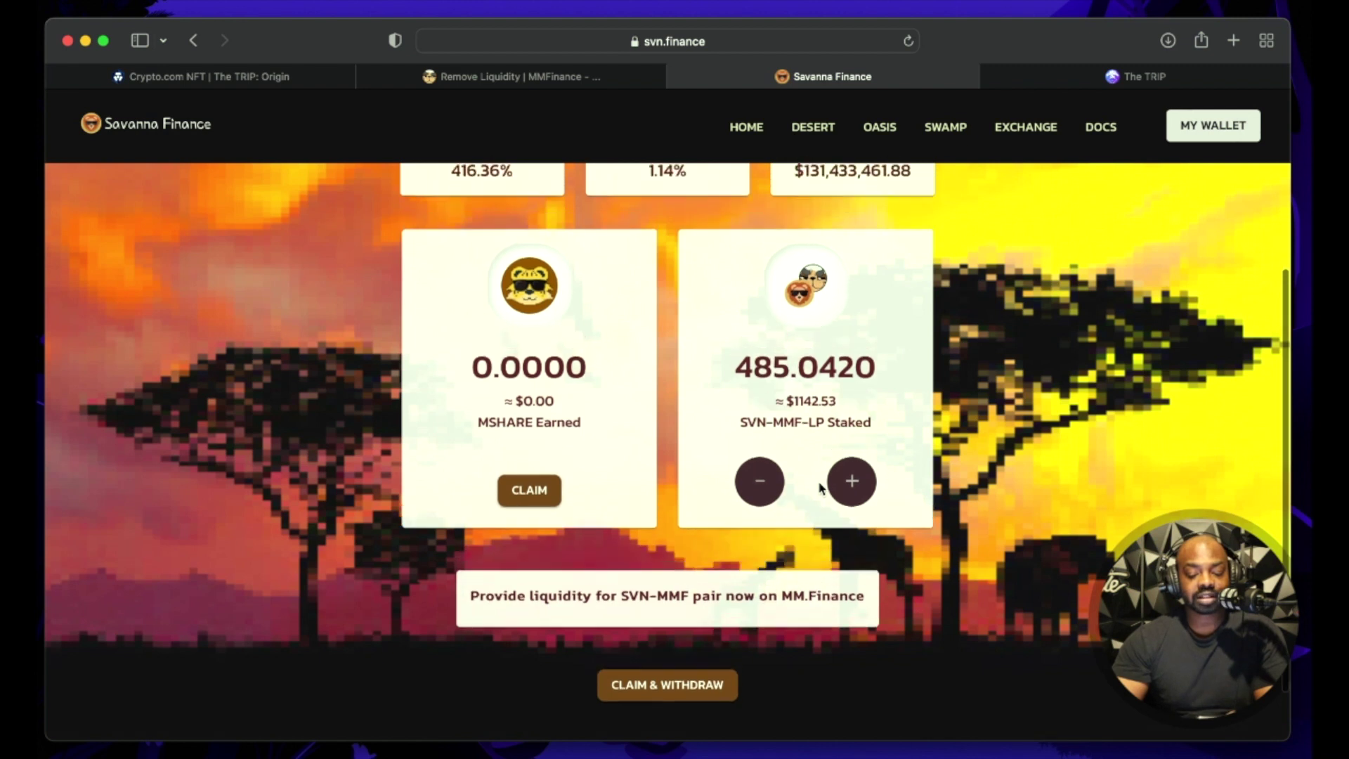
# Cancel the LP deposit popup, then stake the full 0.0073 MSHARE balance in Oasis using MAX
pyautogui.click(851, 484)
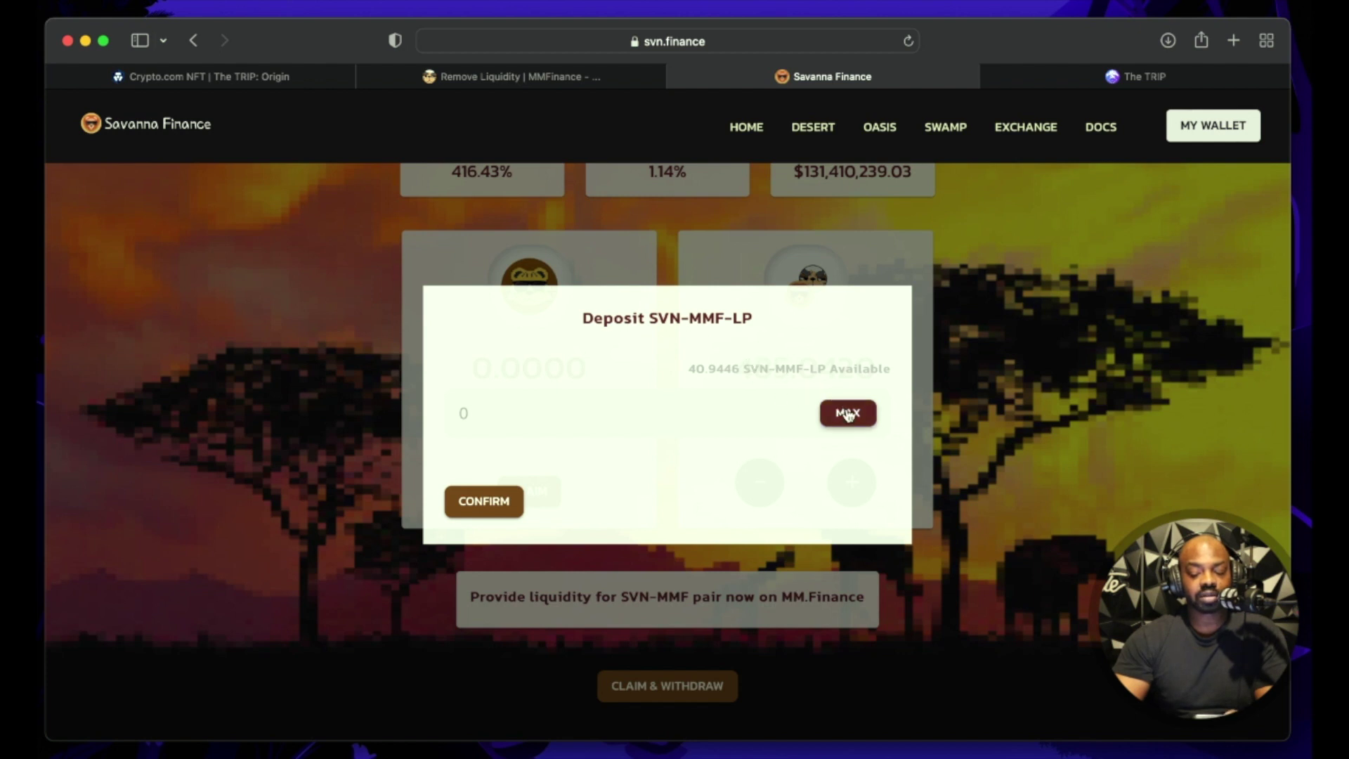
pyautogui.click(991, 333)
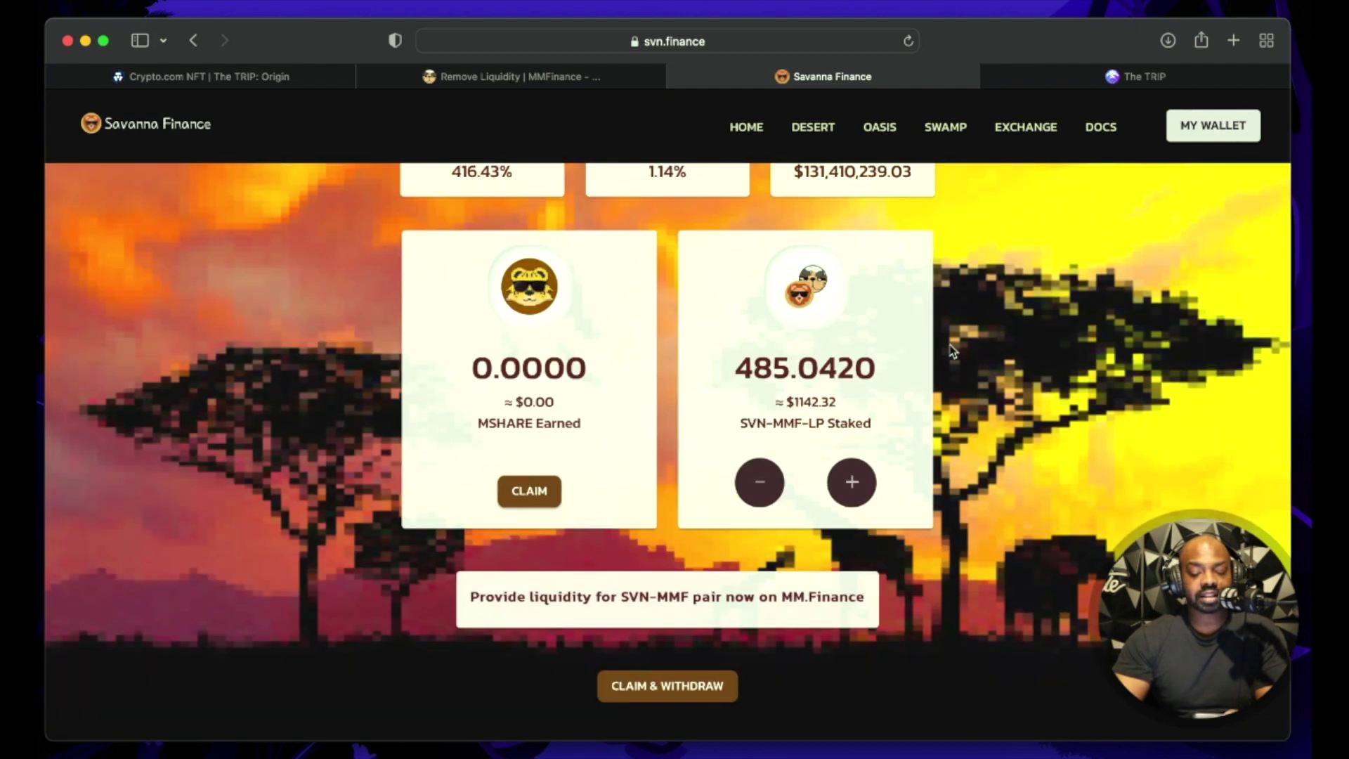
pyautogui.click(887, 130)
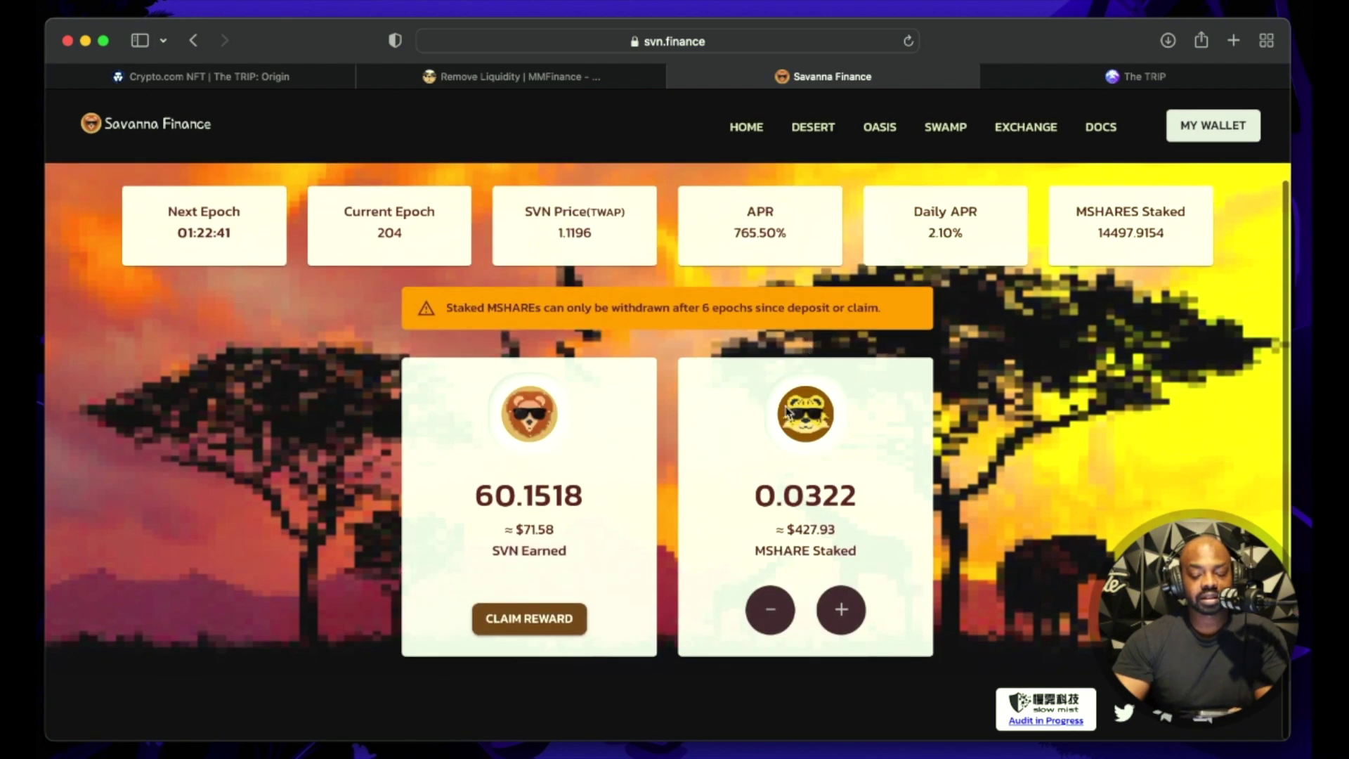
pyautogui.click(844, 612)
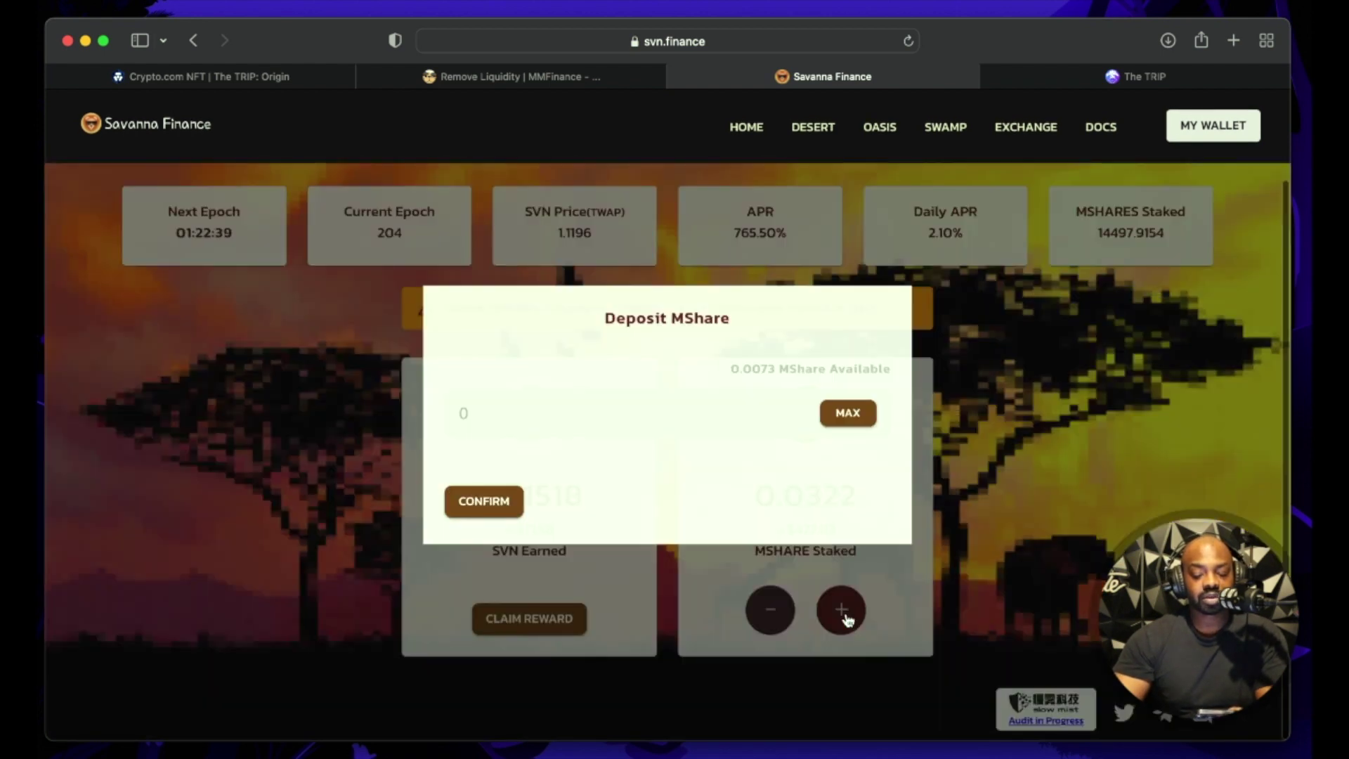
pyautogui.click(858, 420)
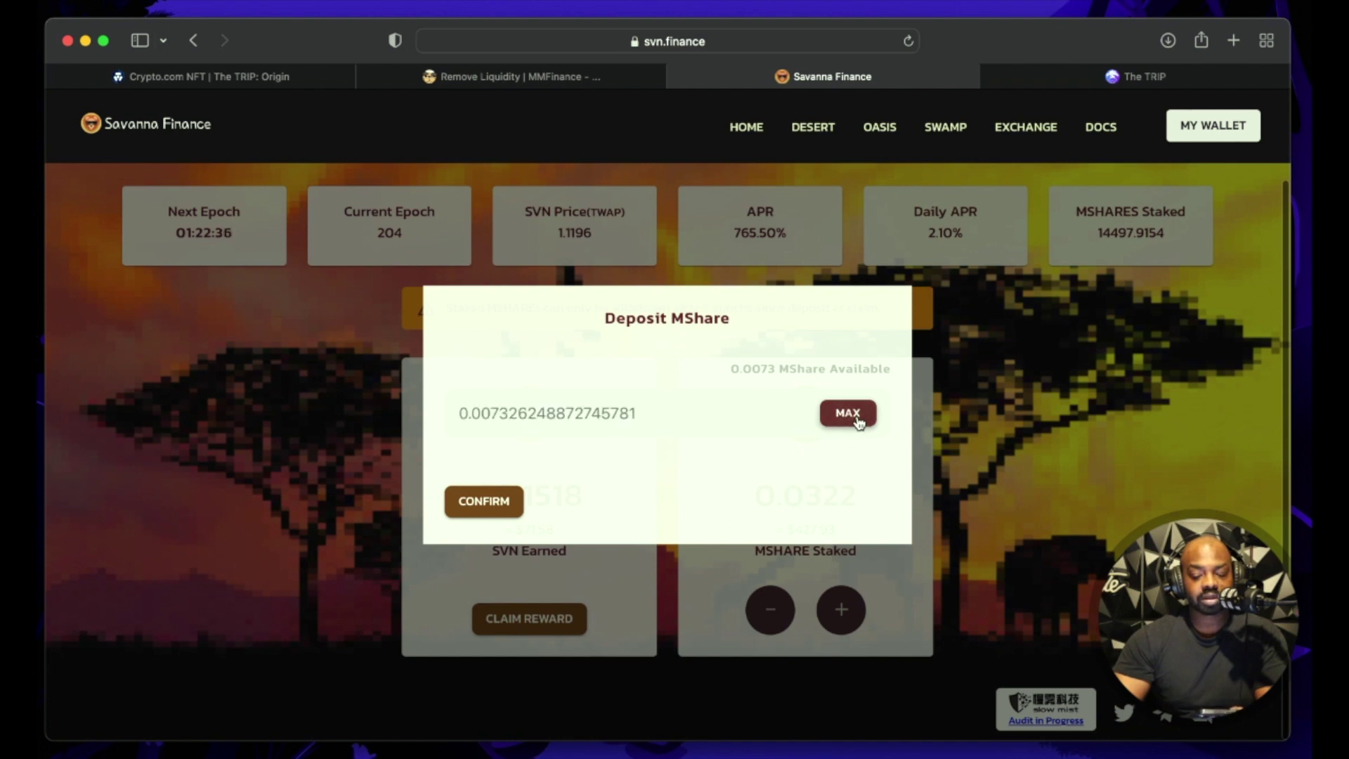
pyautogui.click(495, 512)
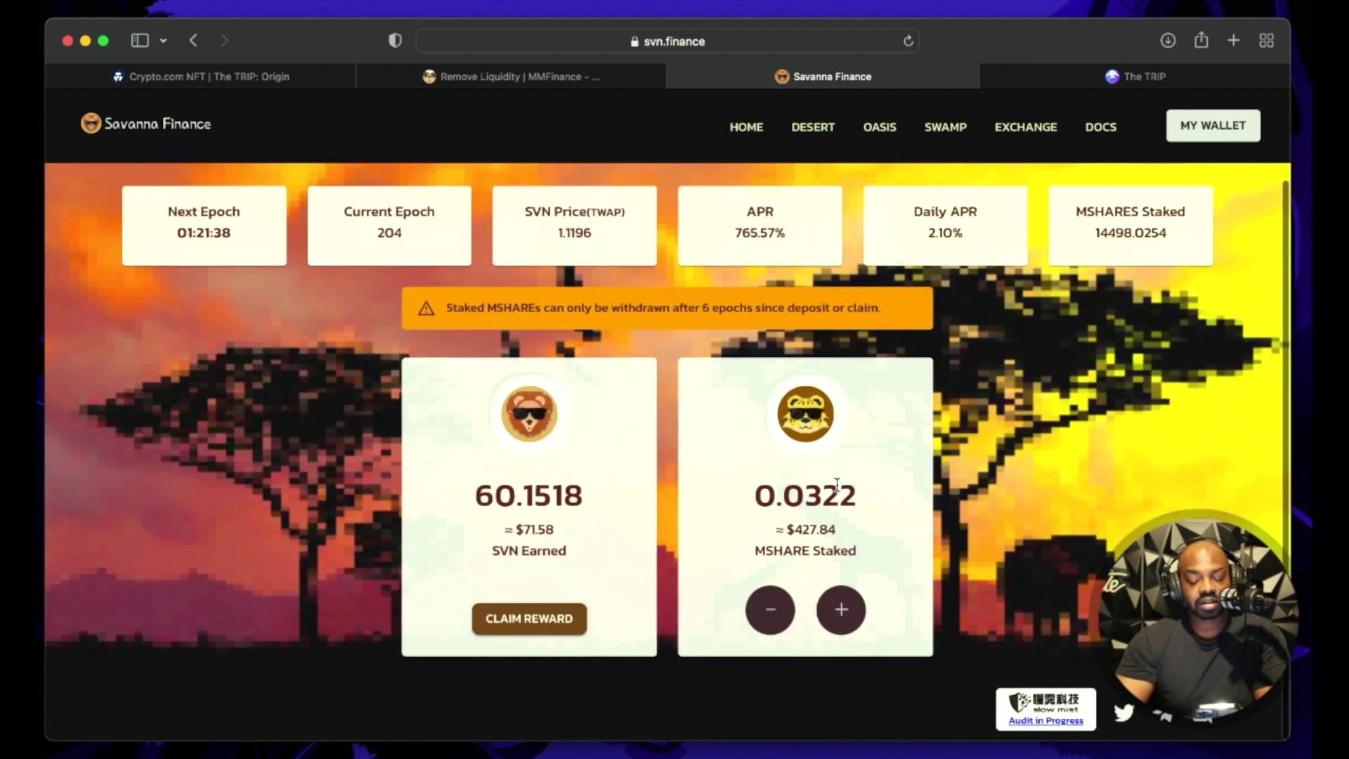
# Deposit the full 40.9446 SVN-MMF-LP (MAX) into the Desert SVN-MMF-LP farm on top of the existing stake
pyautogui.scroll(2, 836, 485)
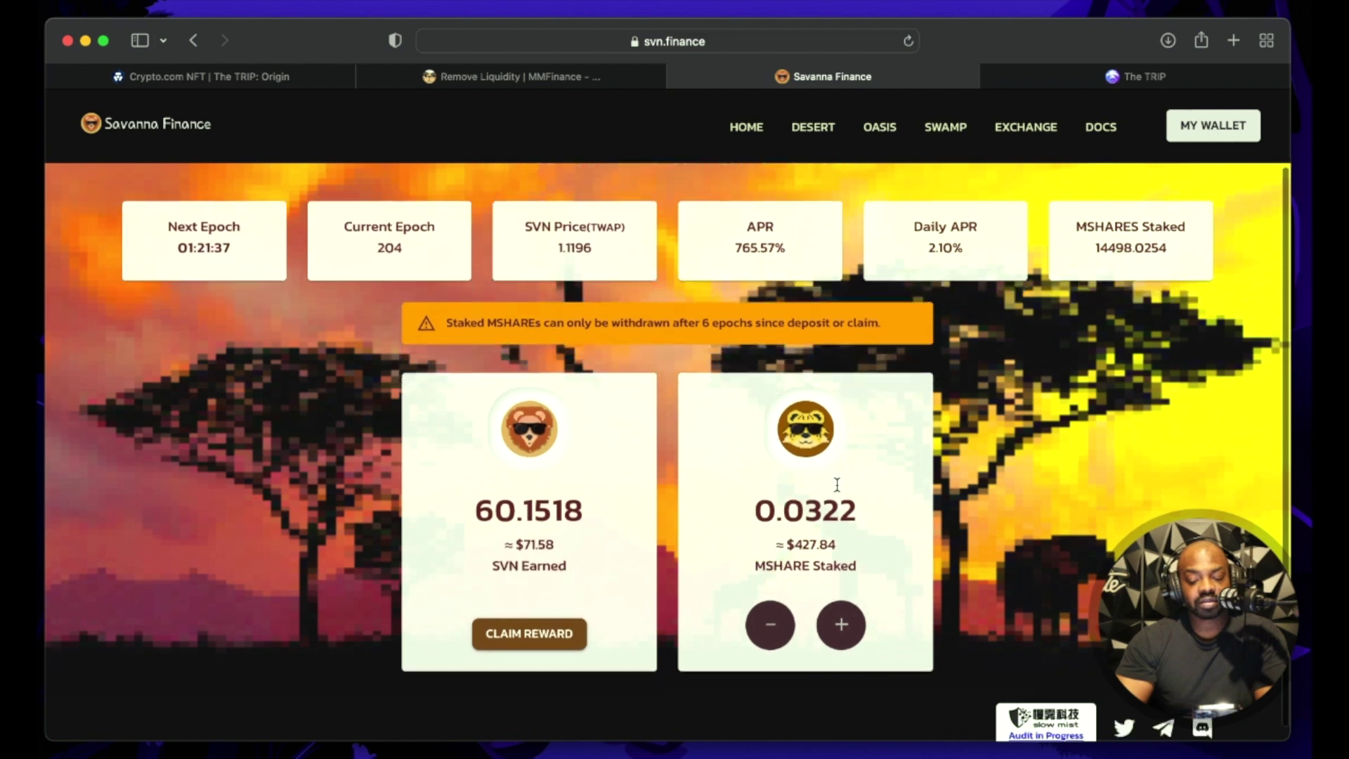
pyautogui.scroll(2, 836, 485)
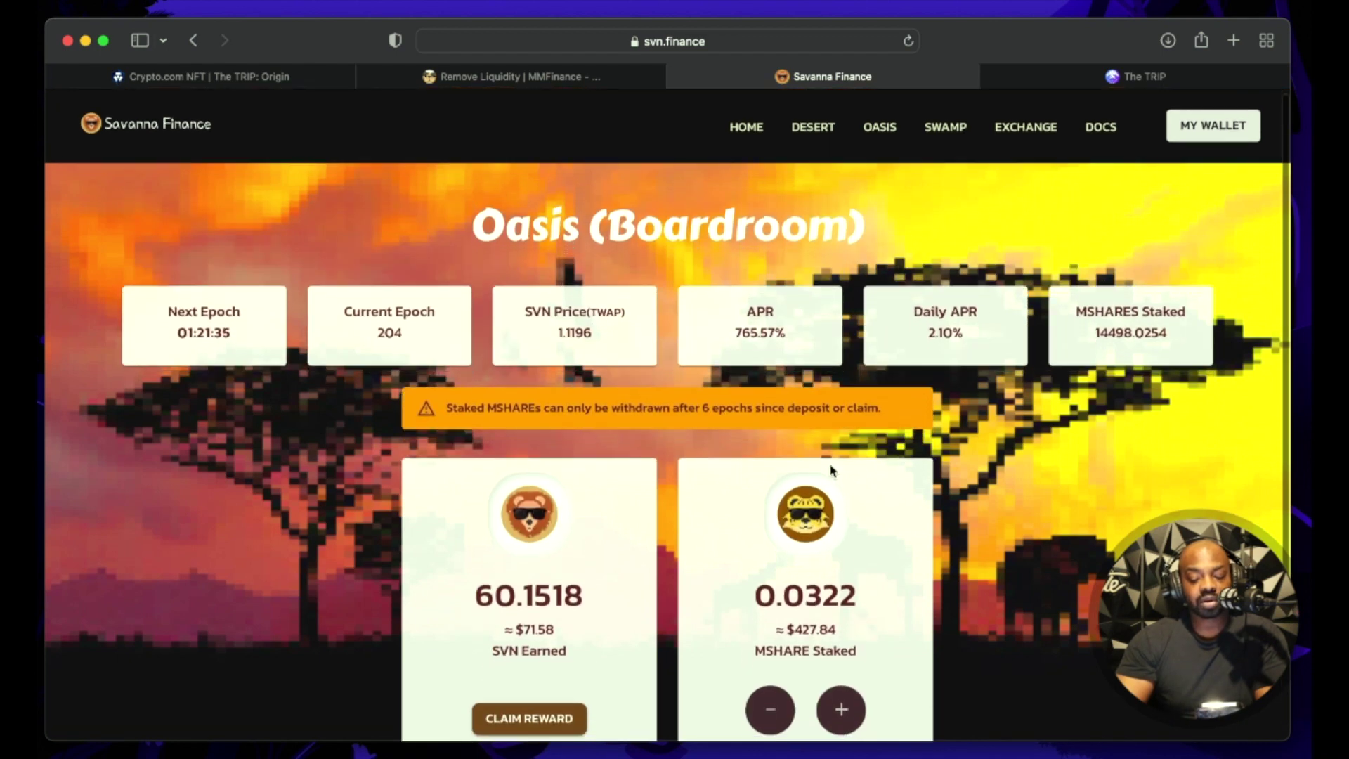
pyautogui.scroll(-1, 831, 470)
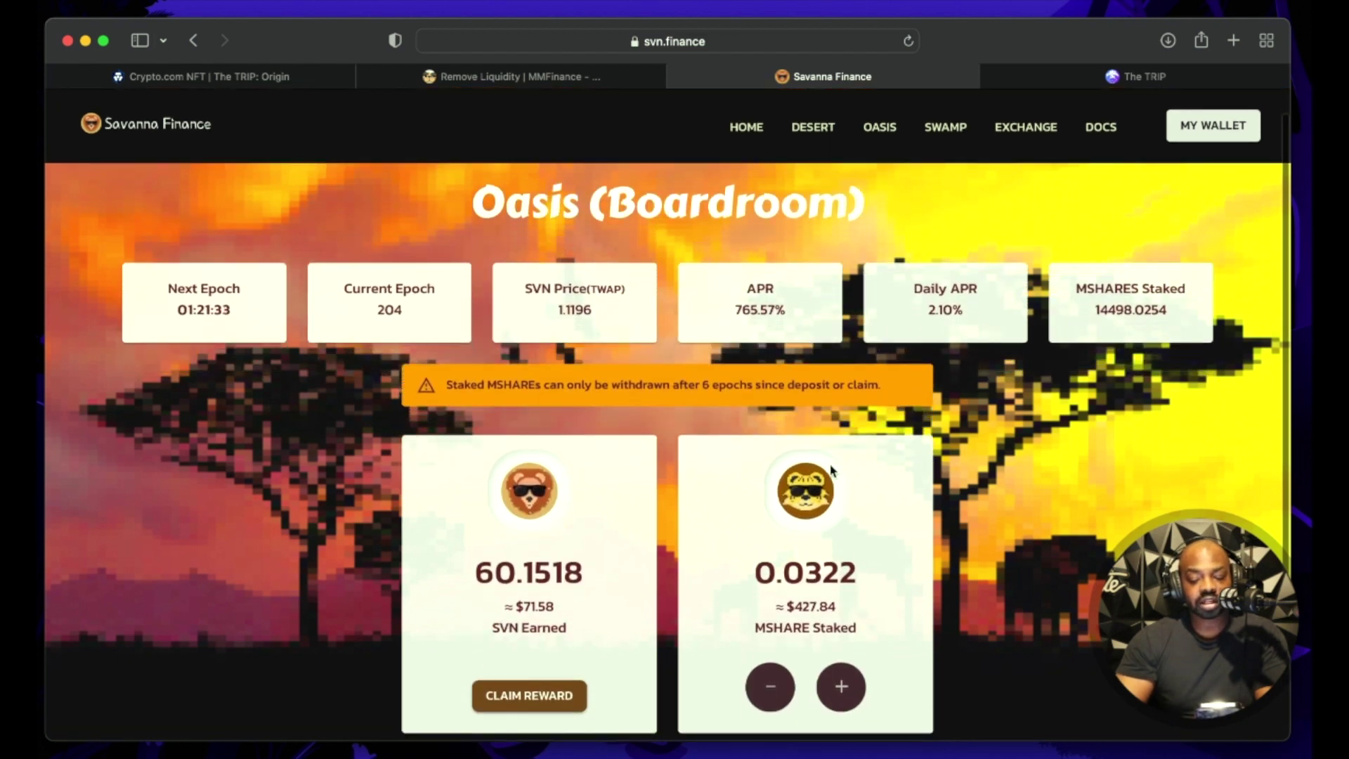
pyautogui.scroll(1, 831, 469)
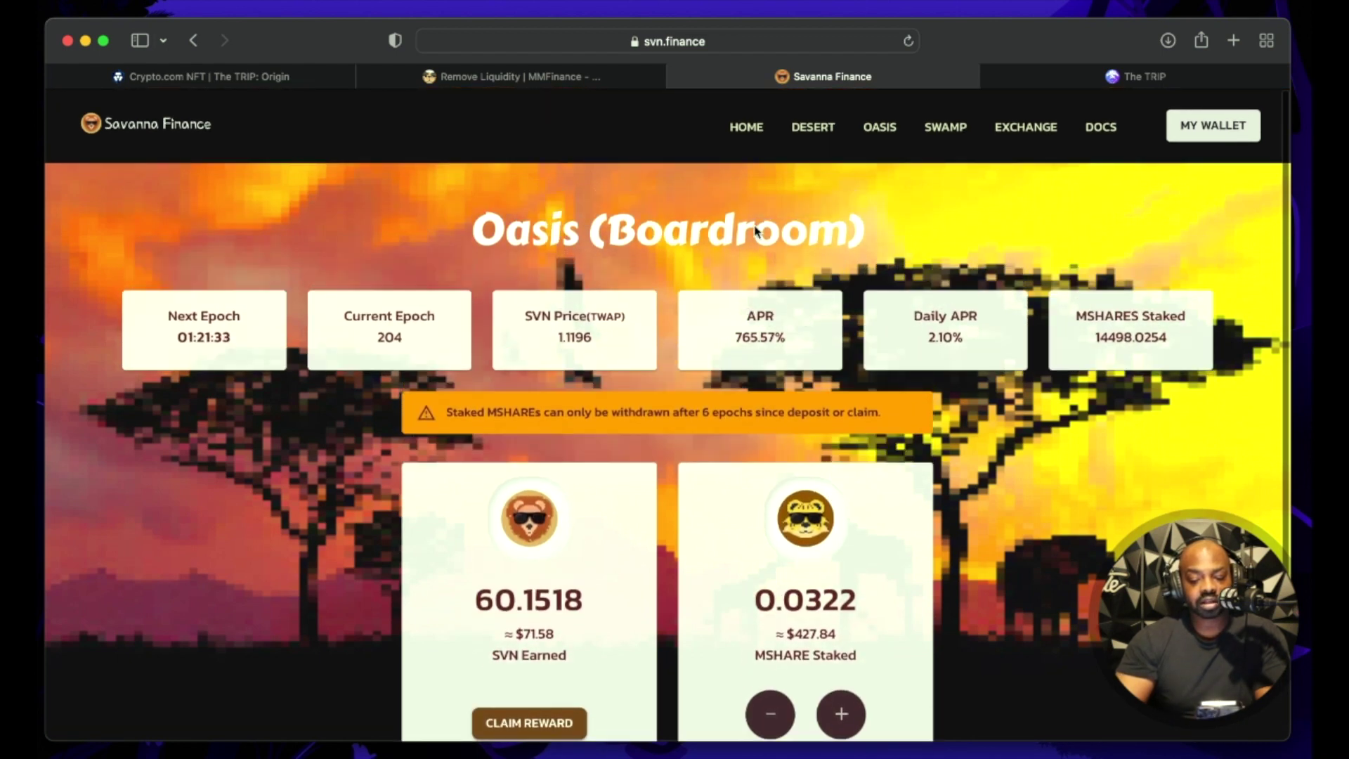
pyautogui.click(815, 128)
pyautogui.click(444, 434)
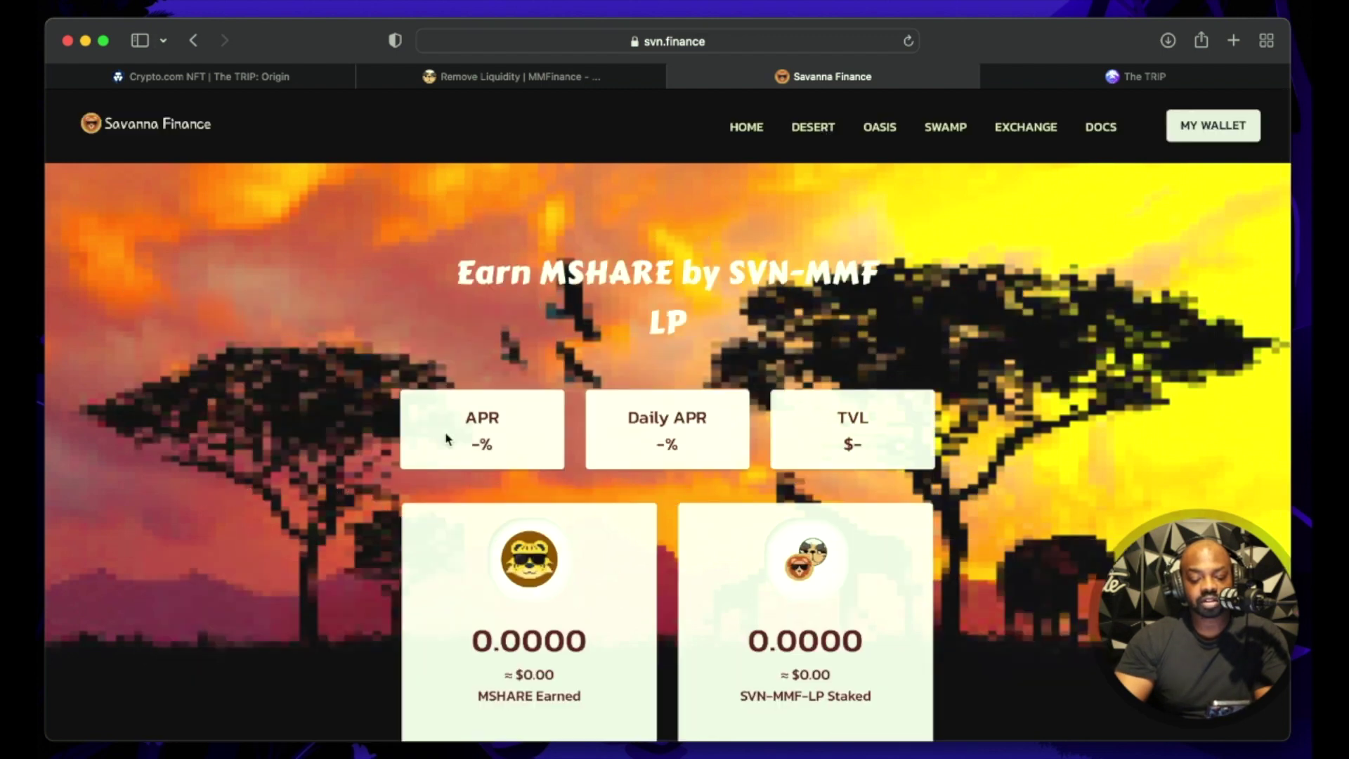
pyautogui.scroll(-5, 593, 400)
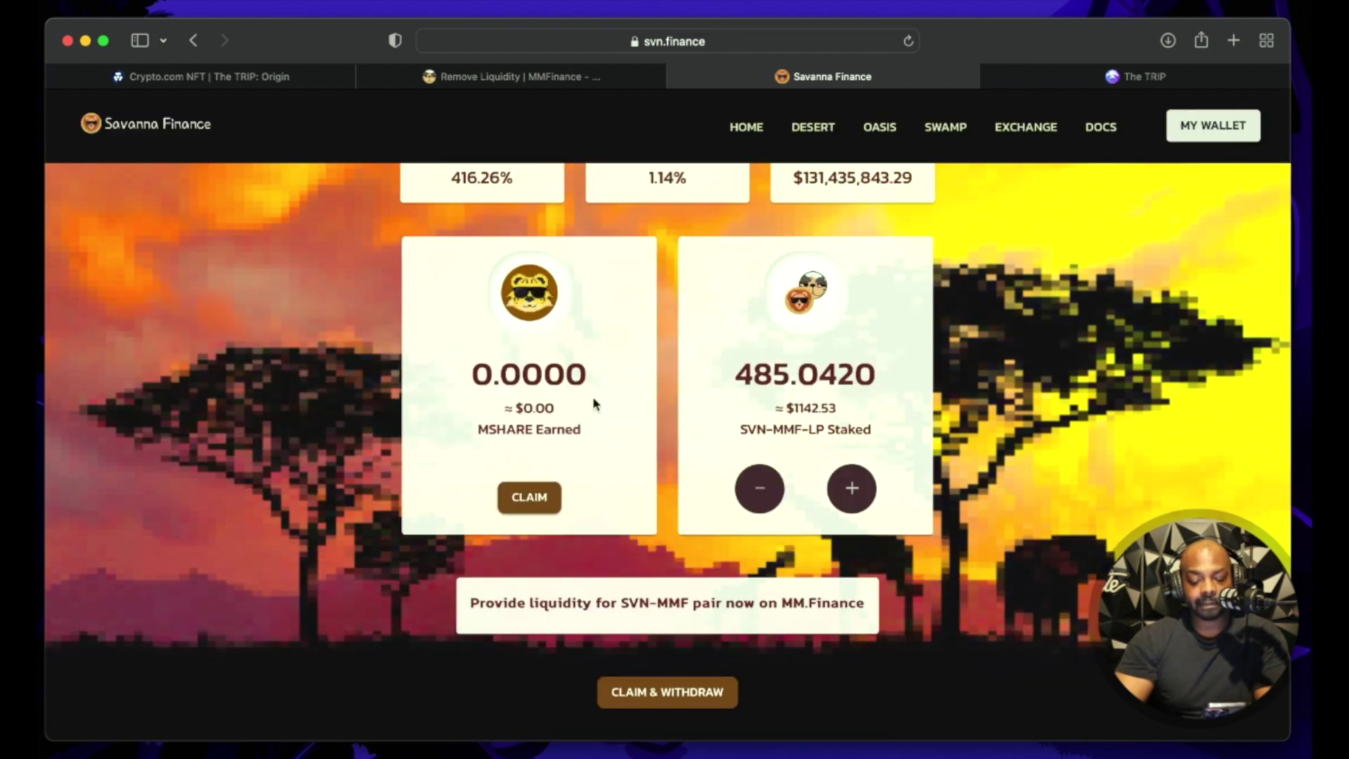
pyautogui.click(852, 487)
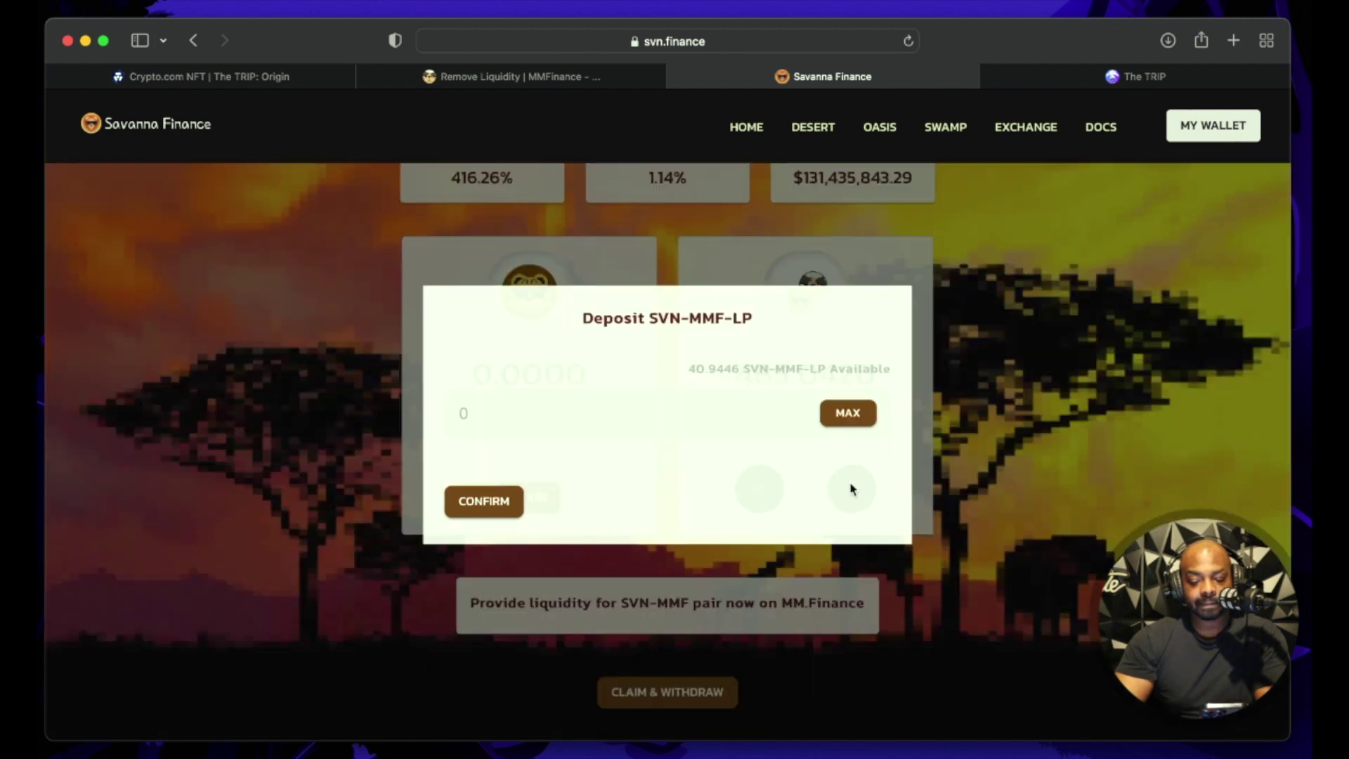
pyautogui.click(850, 420)
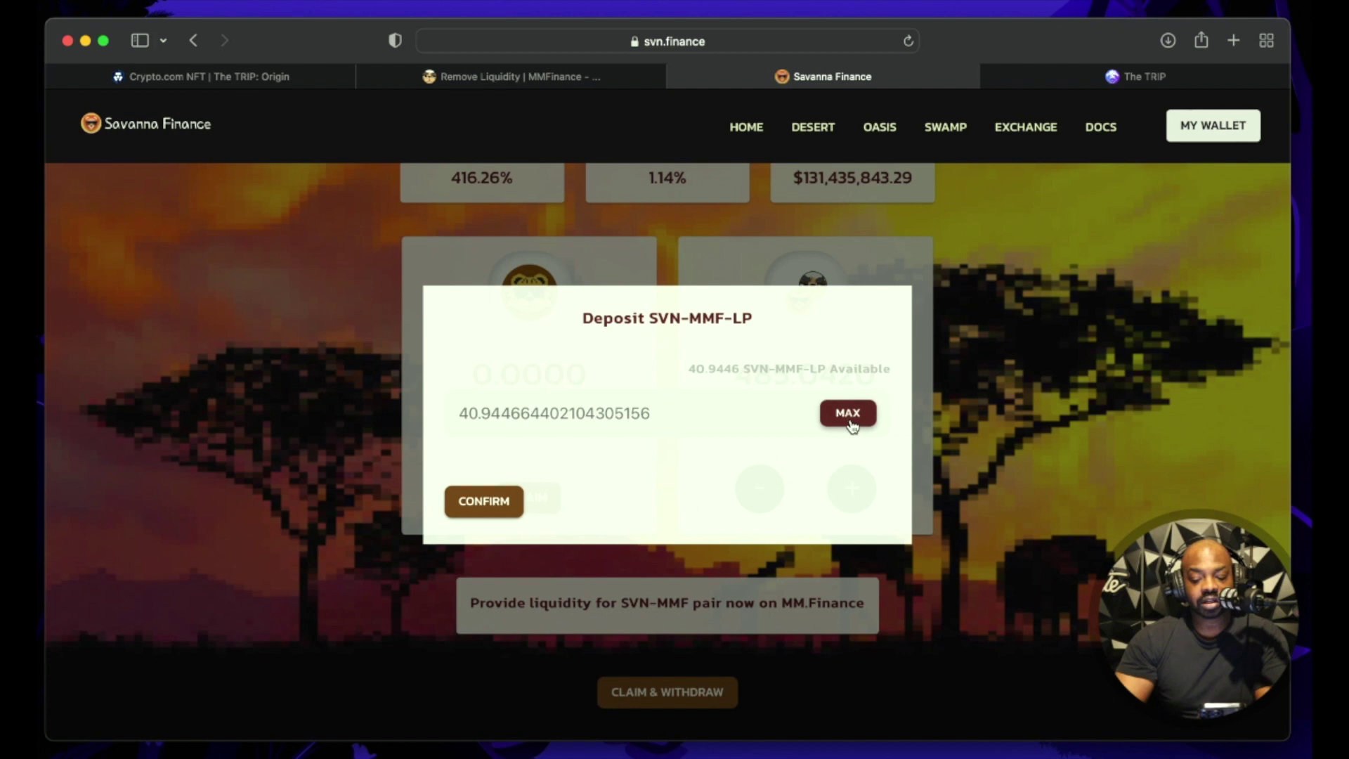
pyautogui.click(487, 507)
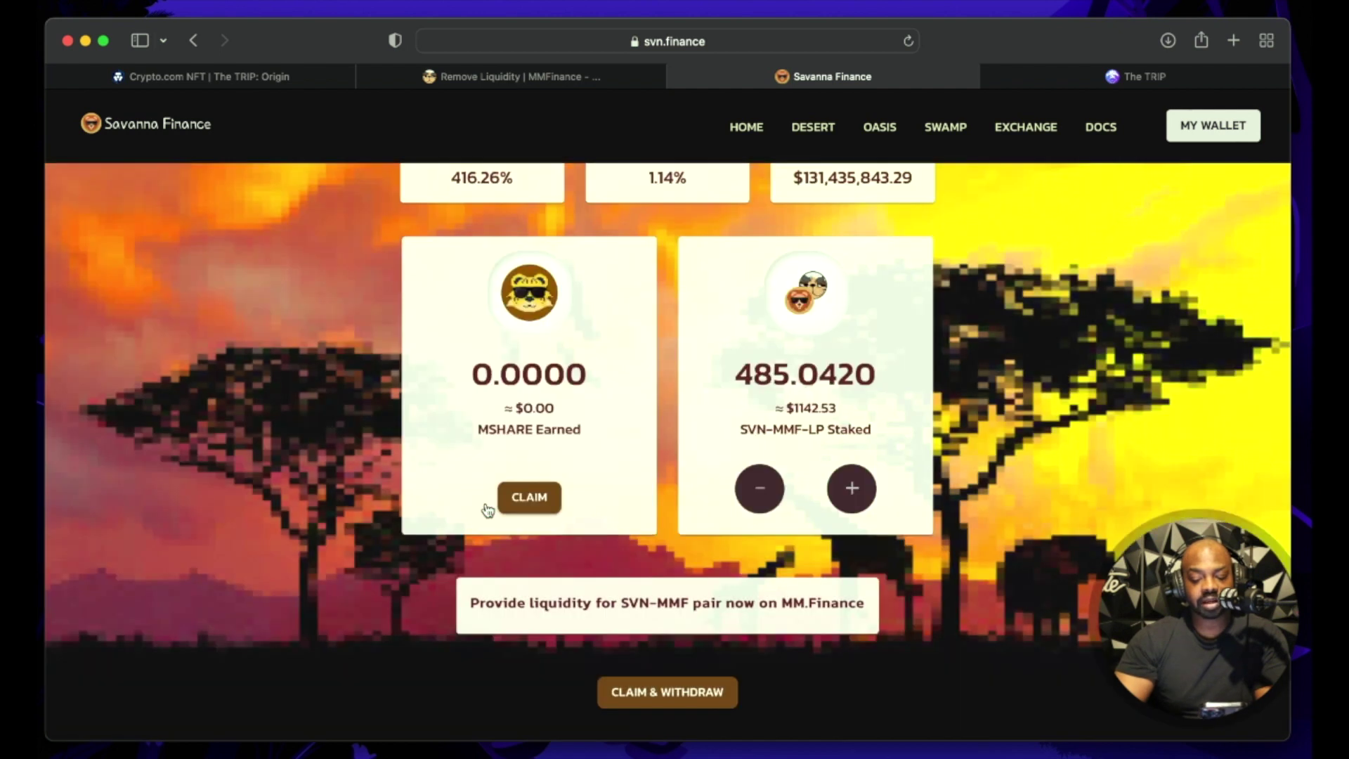
pyautogui.scroll(-1, 764, 530)
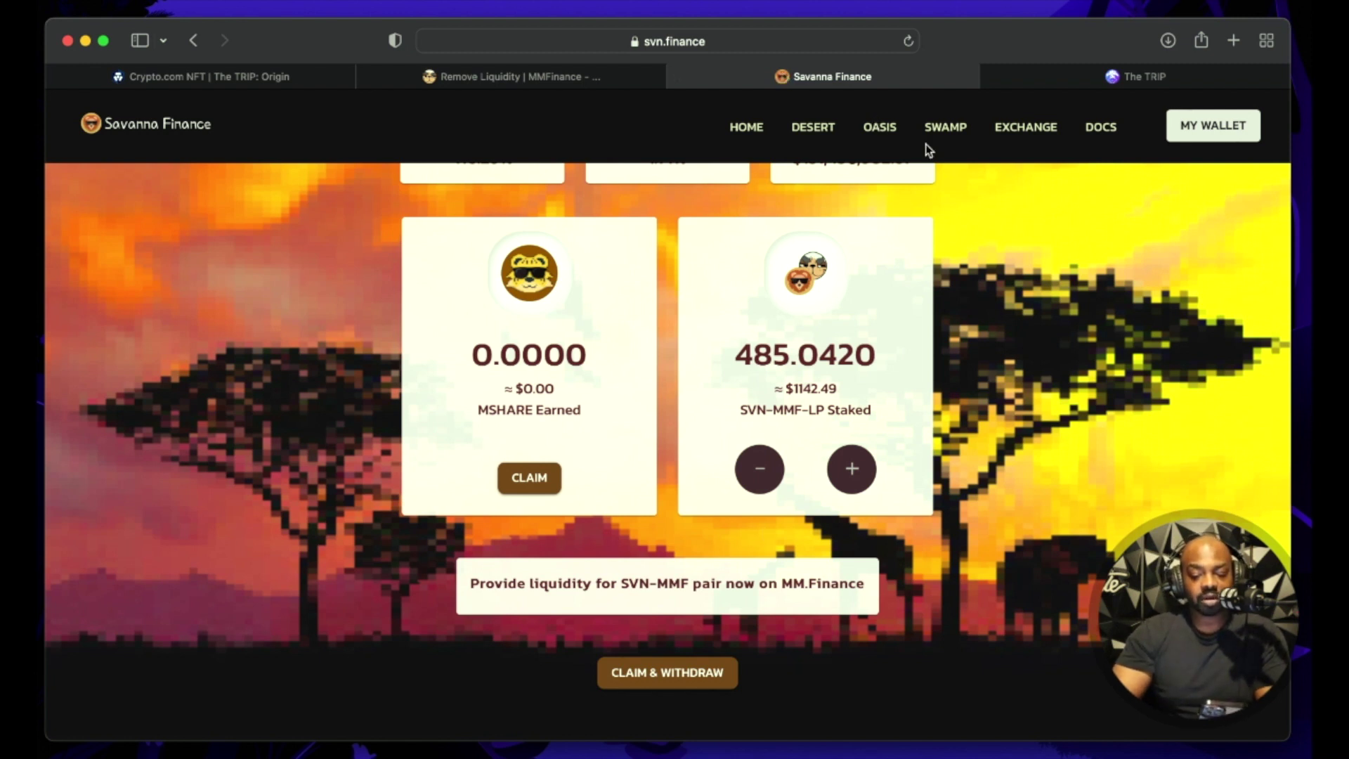
# Check the MSHARE staked in the Oasis boardroom
pyautogui.click(891, 135)
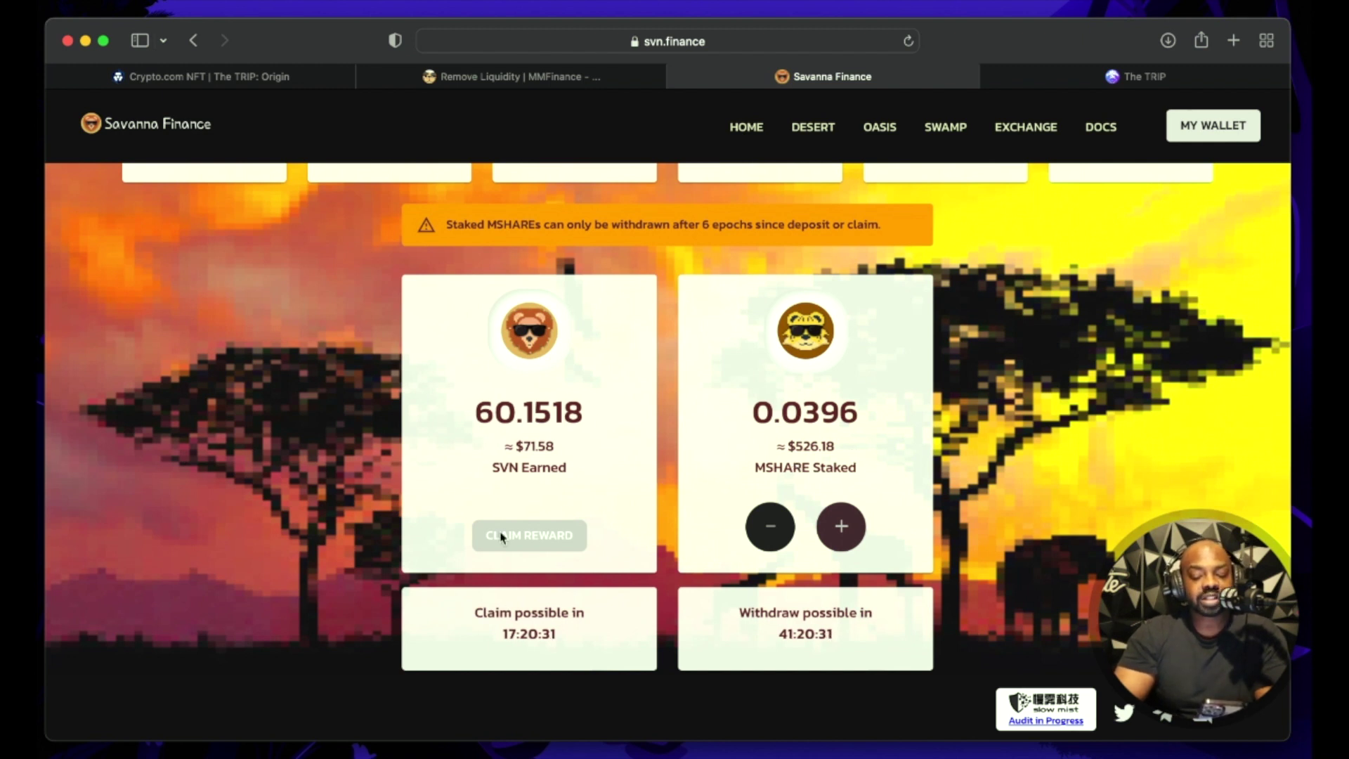
pyautogui.scroll(1, 703, 436)
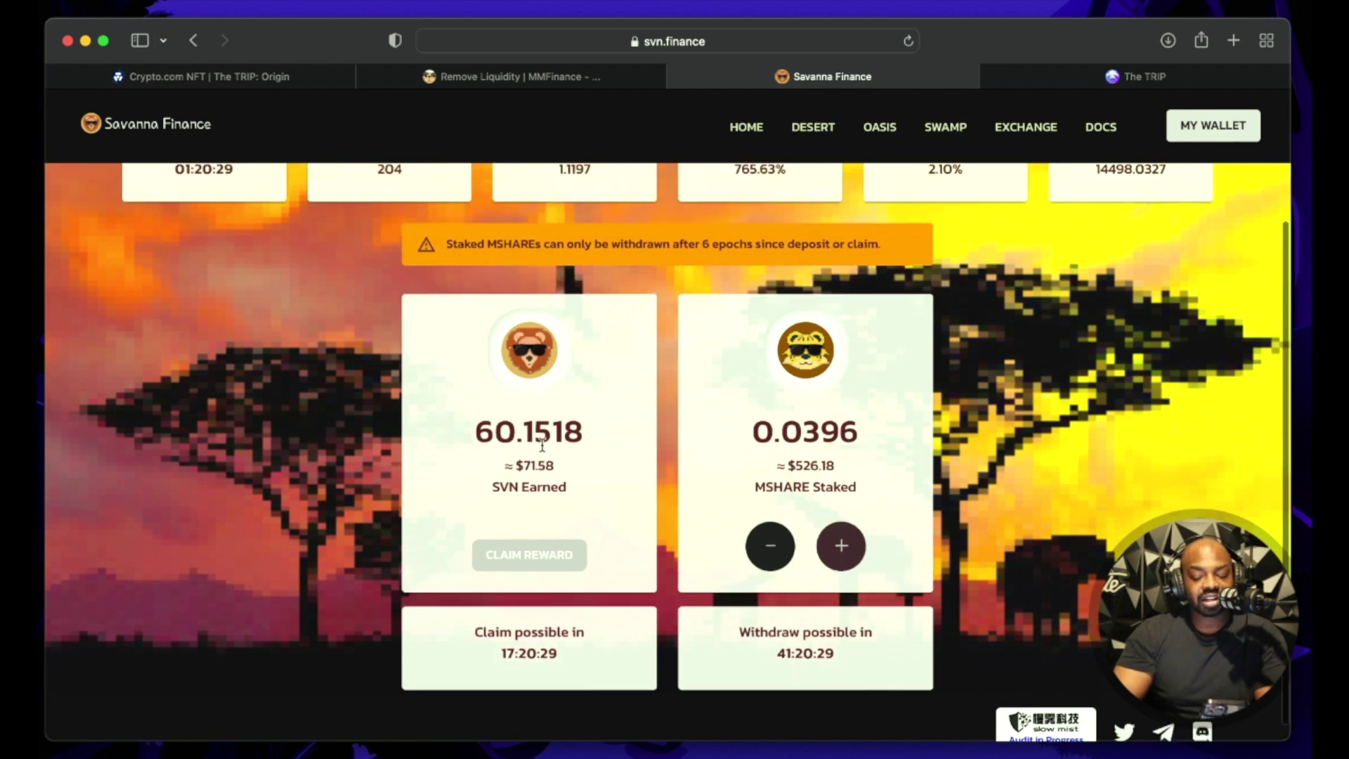
pyautogui.scroll(5, 829, 407)
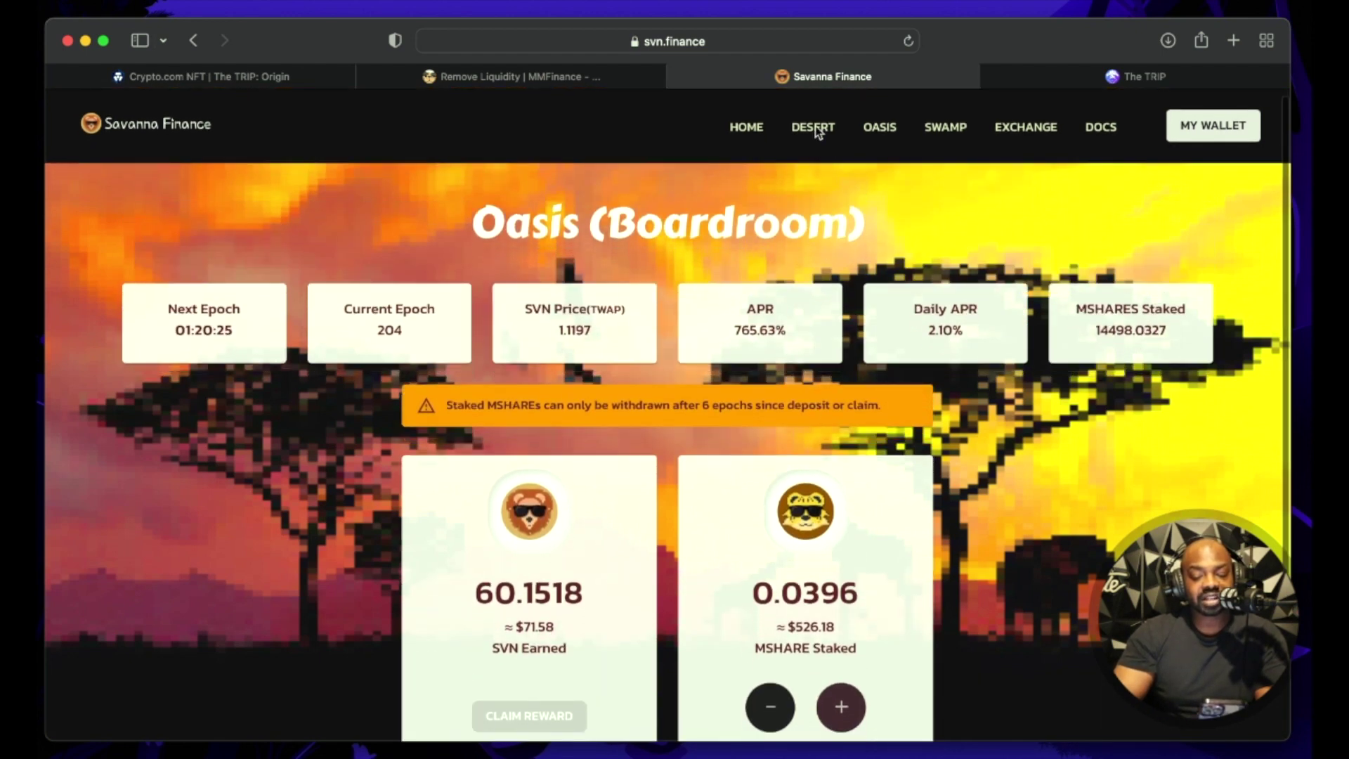
# Verify 525.9866 SVN-MMF-LP is staked in the Desert farm, then view the Oasis boardroom's 0.0396 MSHARE stake
pyautogui.click(815, 130)
pyautogui.click(439, 435)
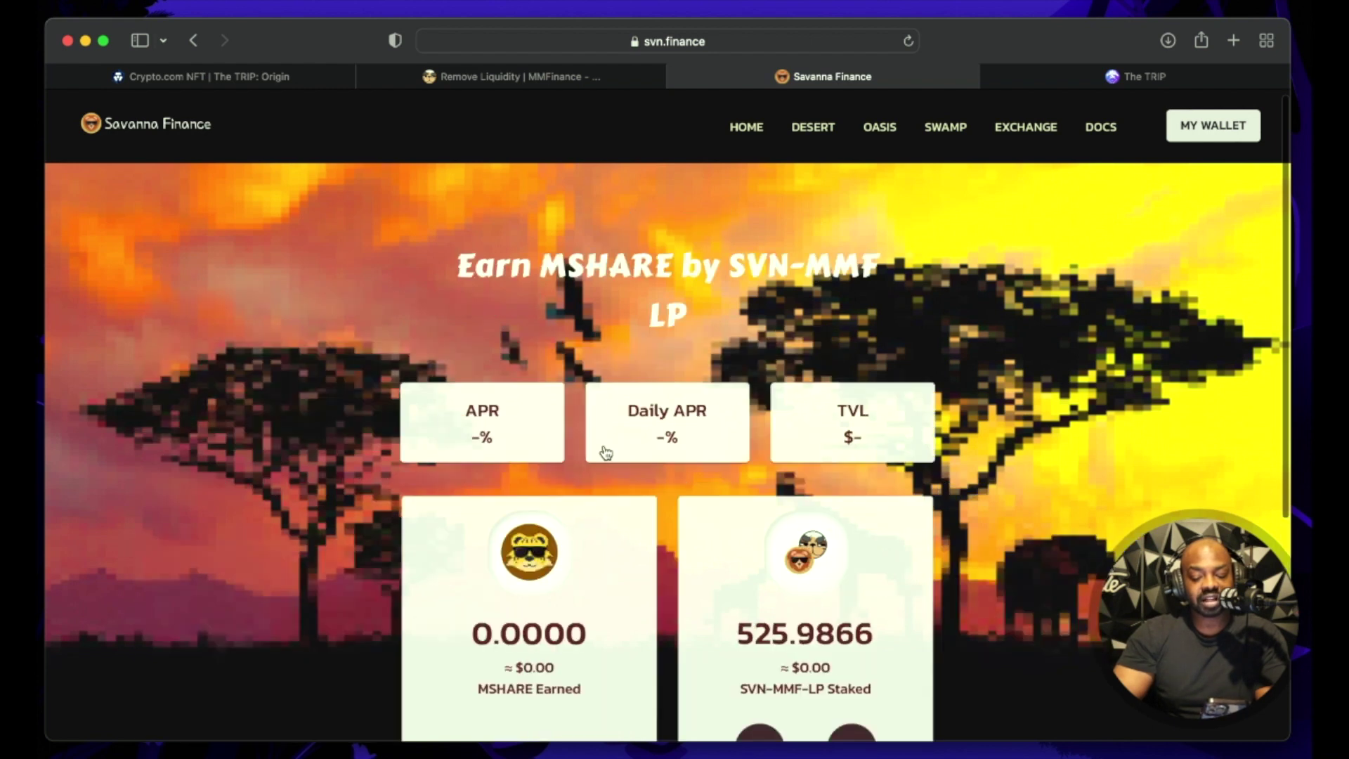
pyautogui.scroll(-4, 681, 442)
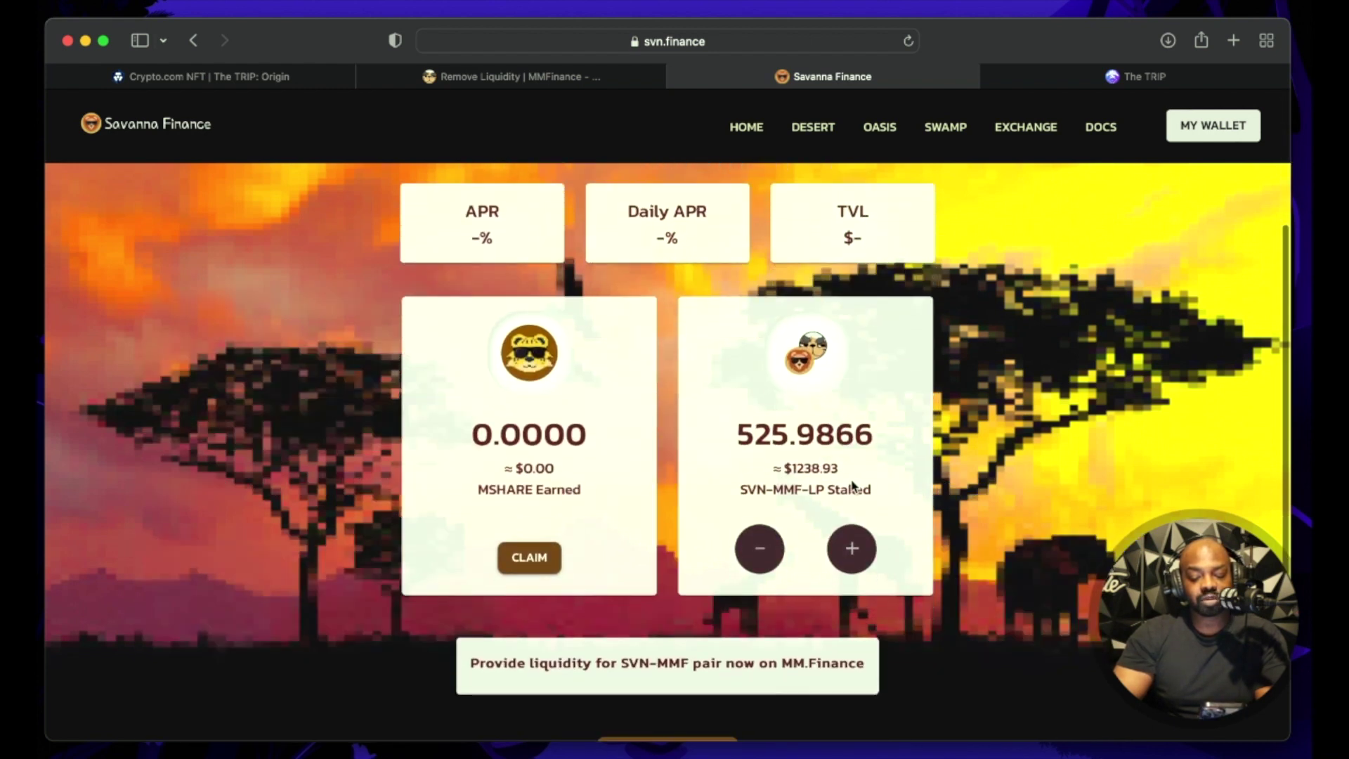
pyautogui.click(850, 542)
pyautogui.click(945, 530)
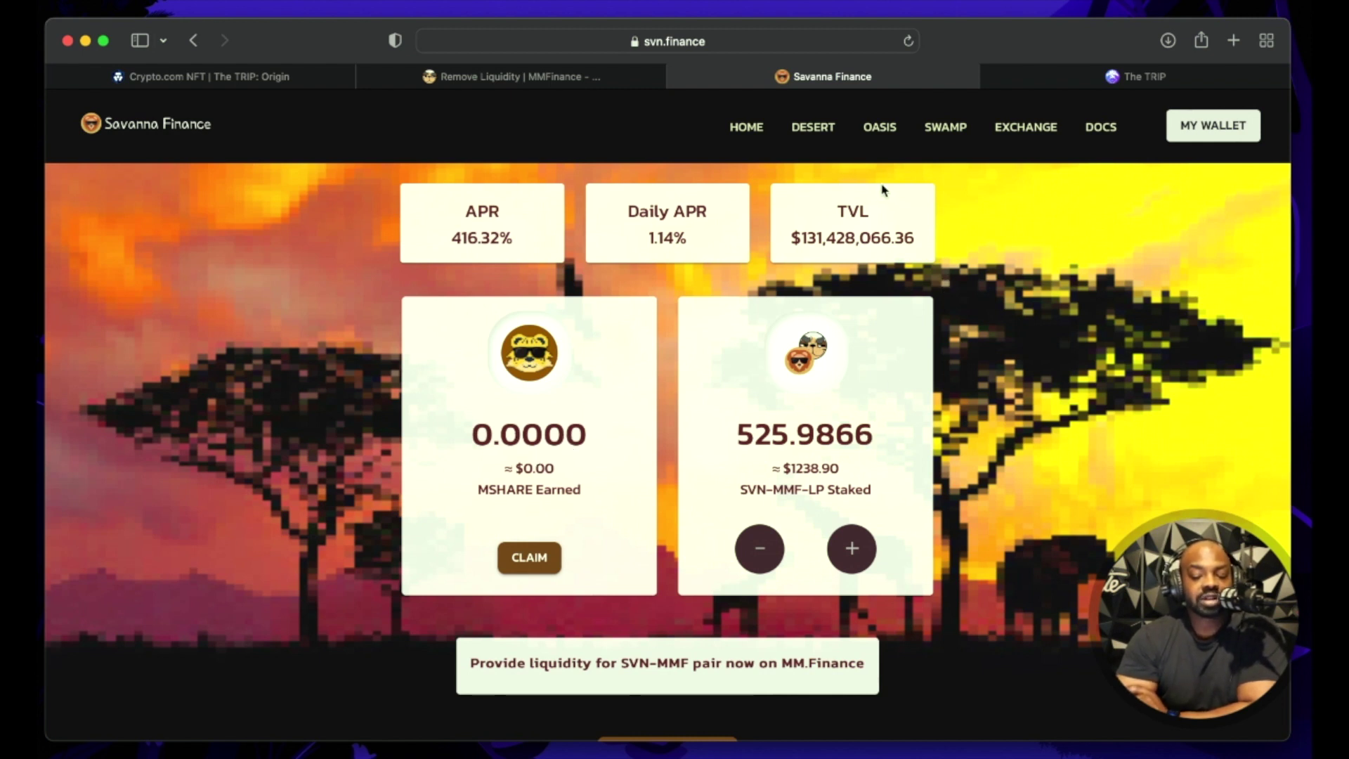
pyautogui.click(875, 132)
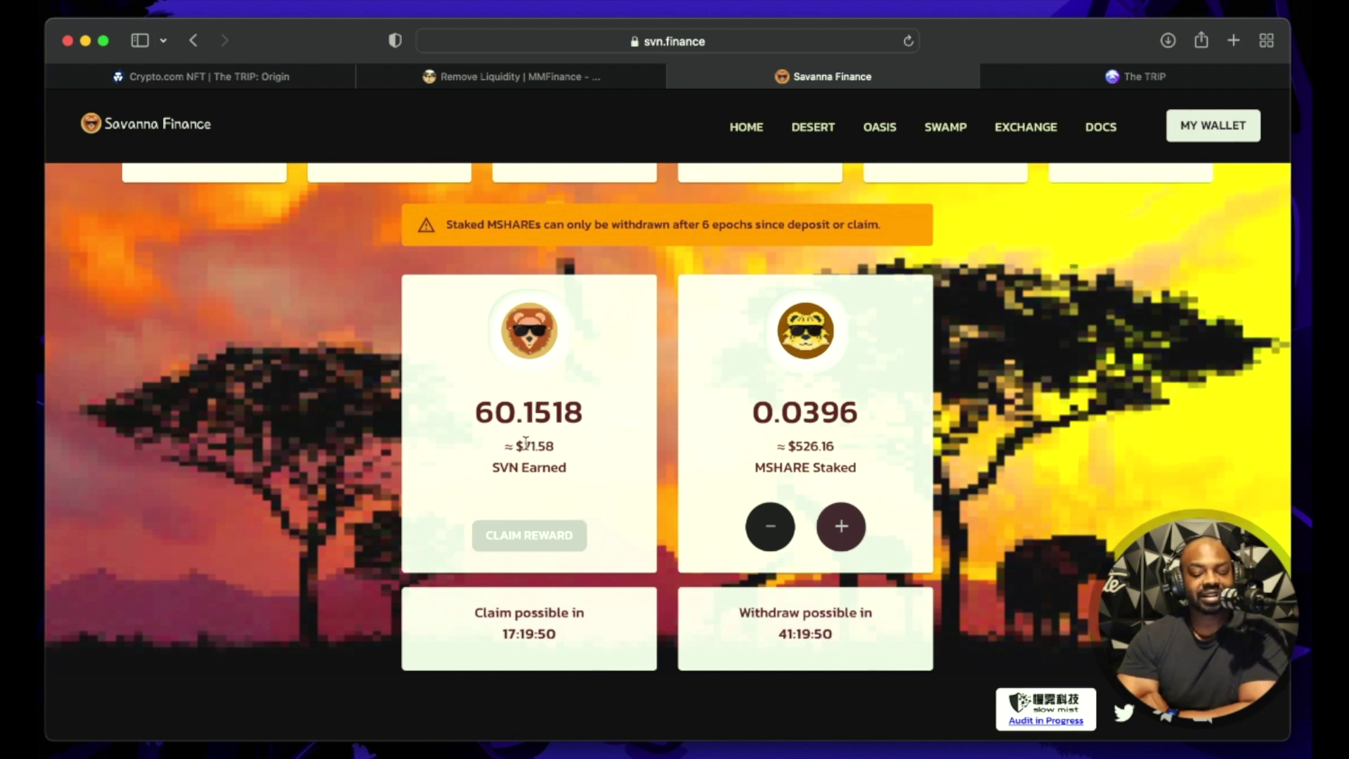
pyautogui.scroll(5, 562, 436)
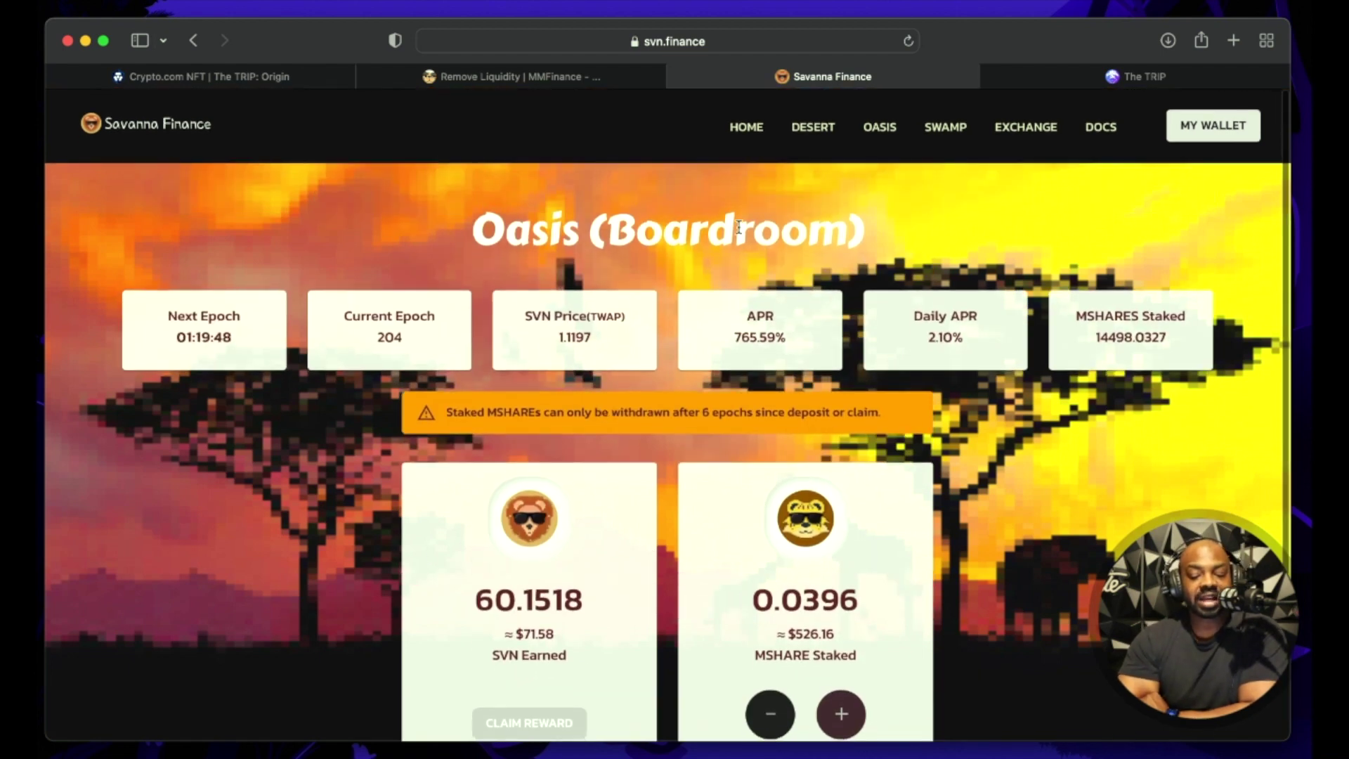